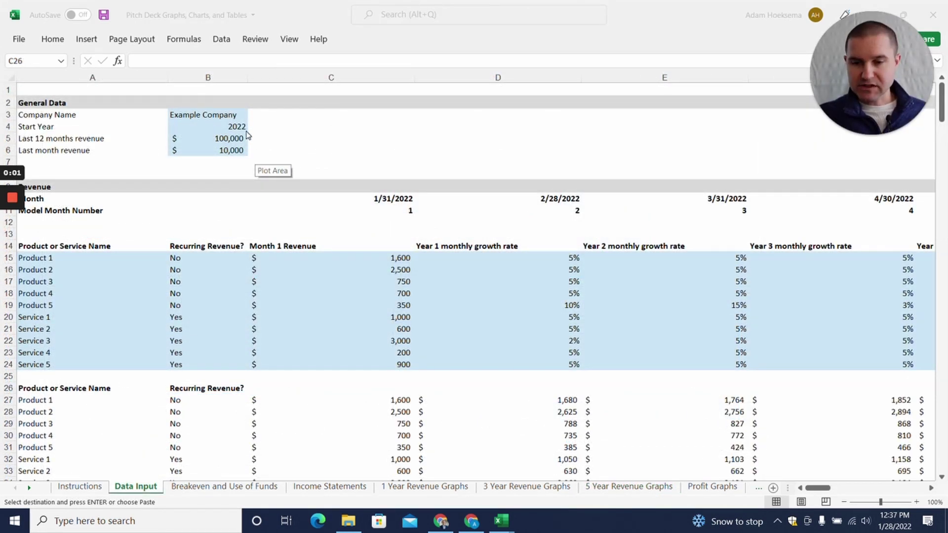
Step: Review the general company data and each product's recurring flag, month 1 revenue and yearly growth rates on the Data Input sheet
{"action": "left_click", "coordinate": [331, 388]}
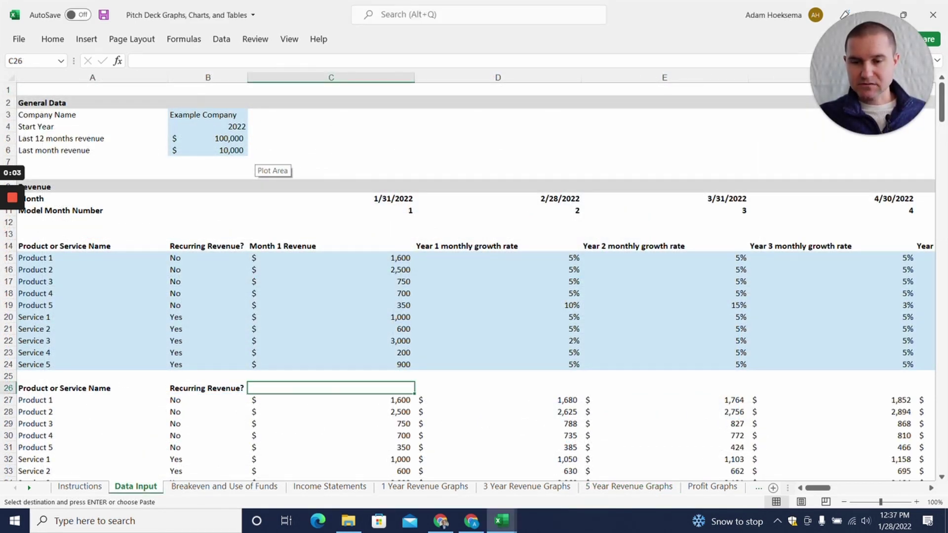
{"action": "left_click", "coordinate": [207, 115]}
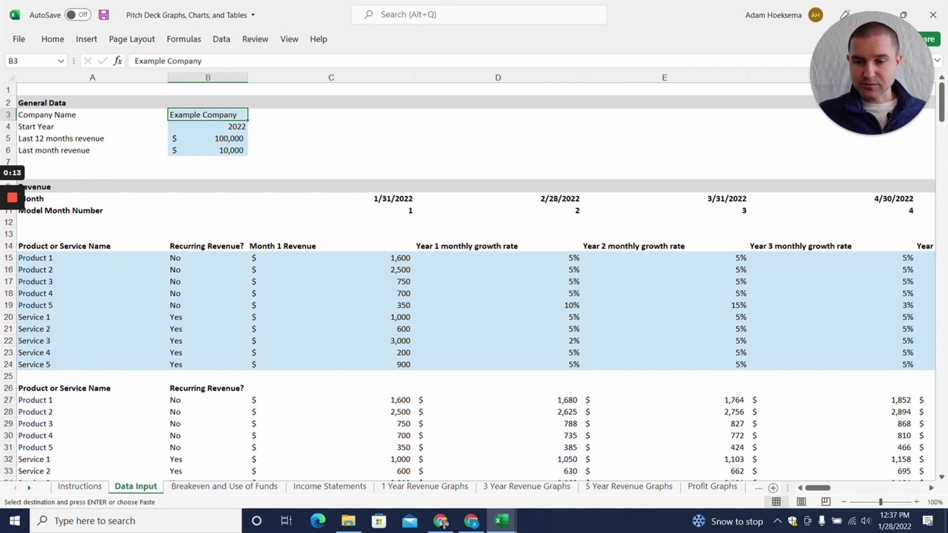
{"action": "left_click", "coordinate": [207, 127]}
{"action": "left_click", "coordinate": [207, 138]}
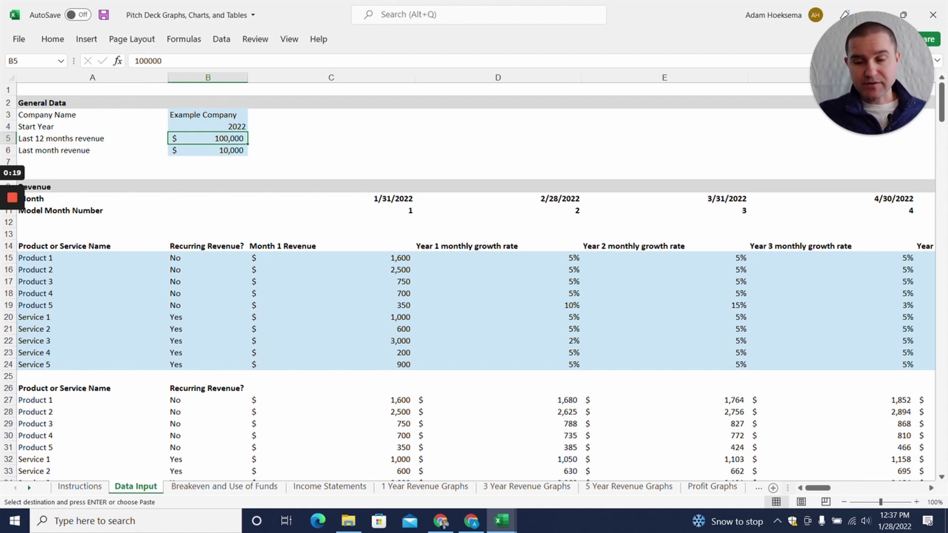
{"action": "left_click", "coordinate": [91, 269]}
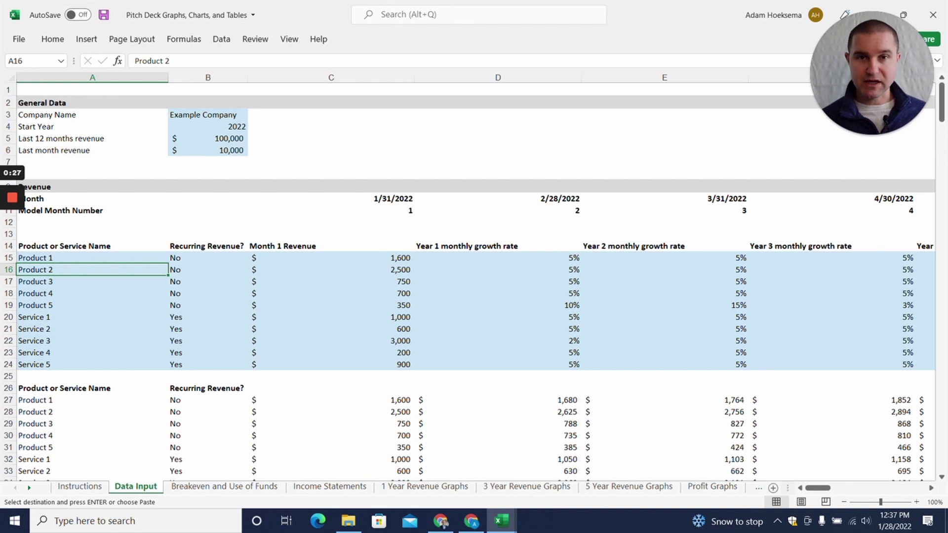
{"action": "left_click", "coordinate": [92, 257]}
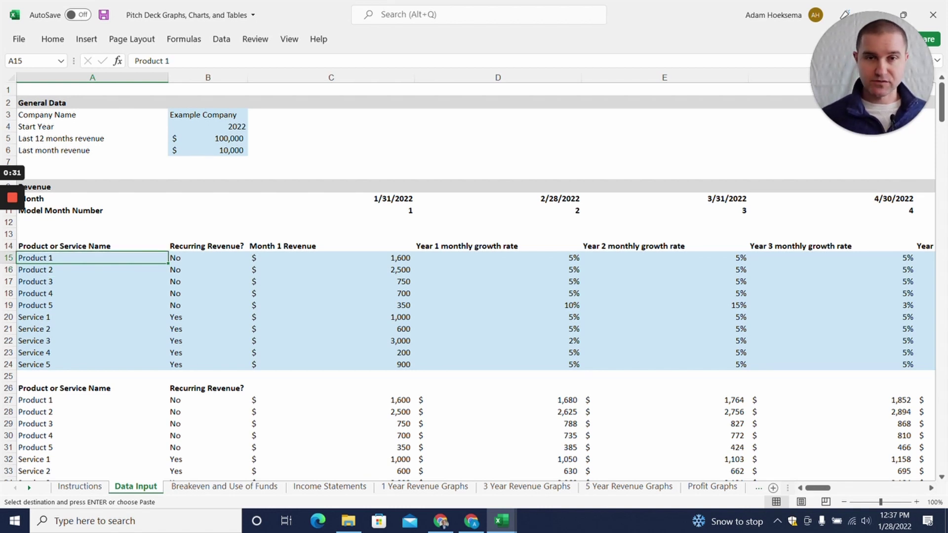
{"action": "left_click", "coordinate": [208, 270]}
{"action": "left_click", "coordinate": [208, 258]}
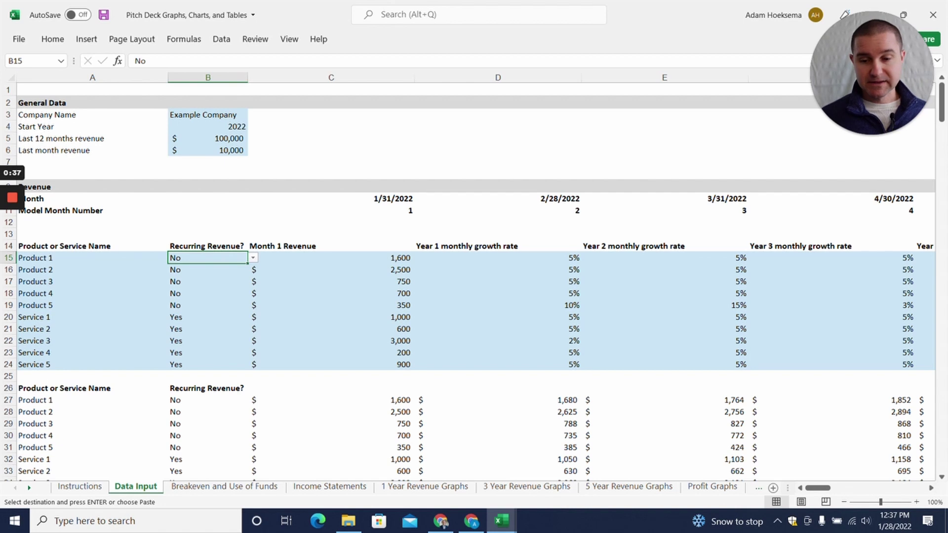
{"action": "left_click", "coordinate": [332, 258]}
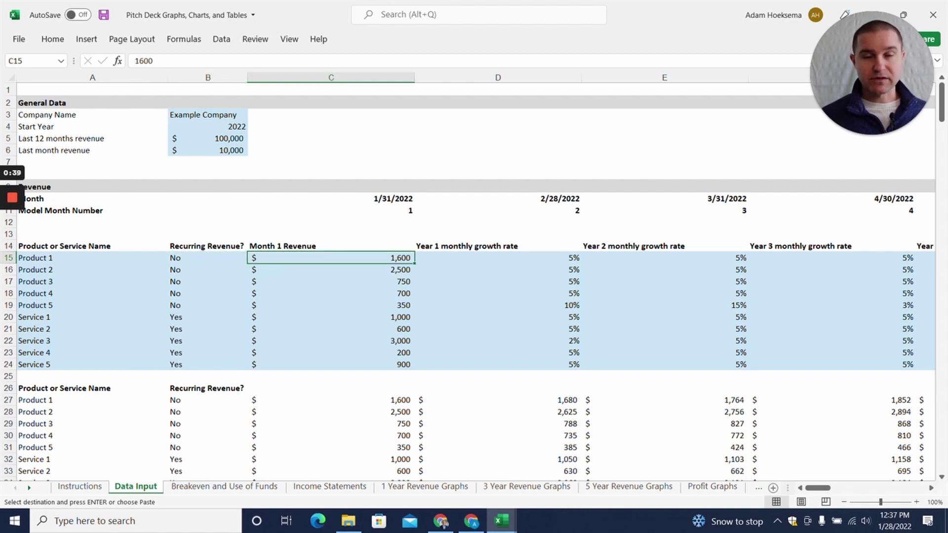
{"action": "left_click", "coordinate": [498, 258]}
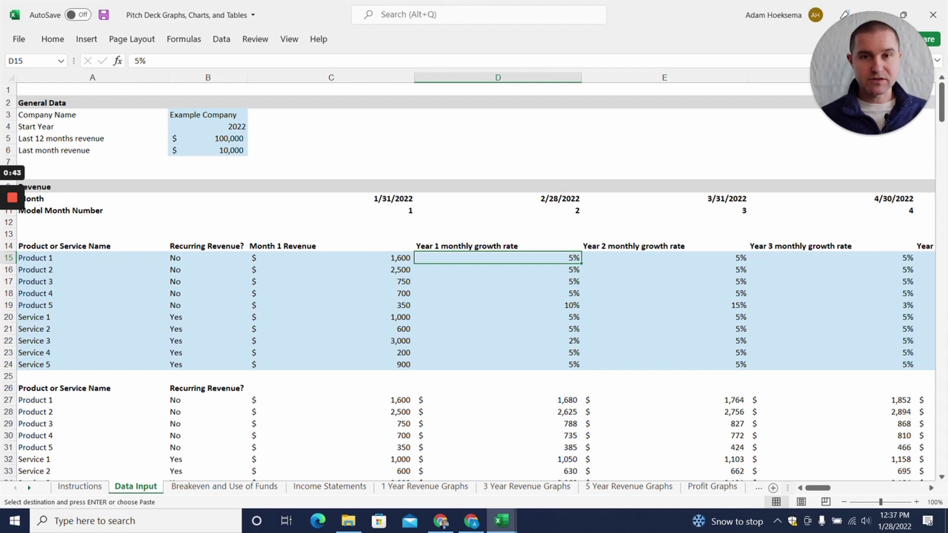
{"action": "key", "text": "Right"}
{"action": "key", "text": "Right"}
{"action": "key", "text": "Right"}
{"action": "key", "text": "Right"}
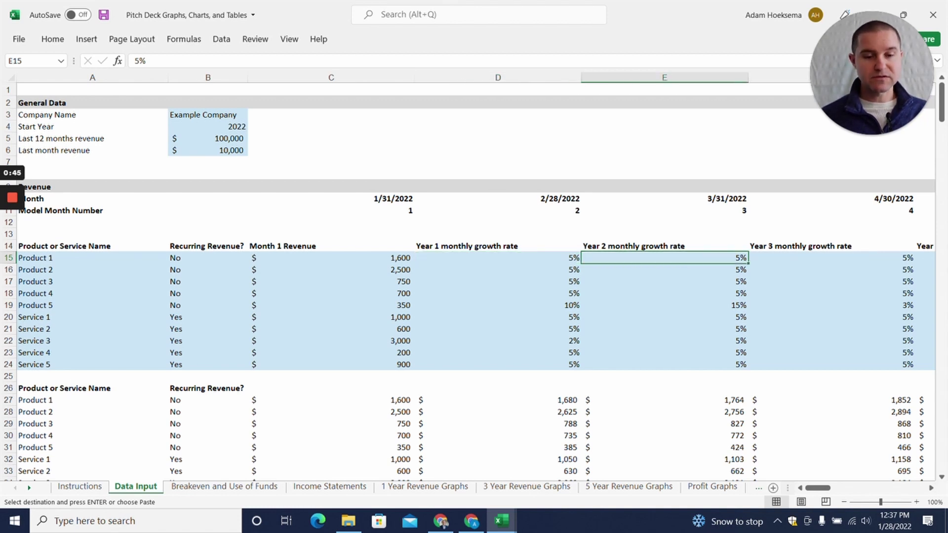
{"action": "key", "text": "Left"}
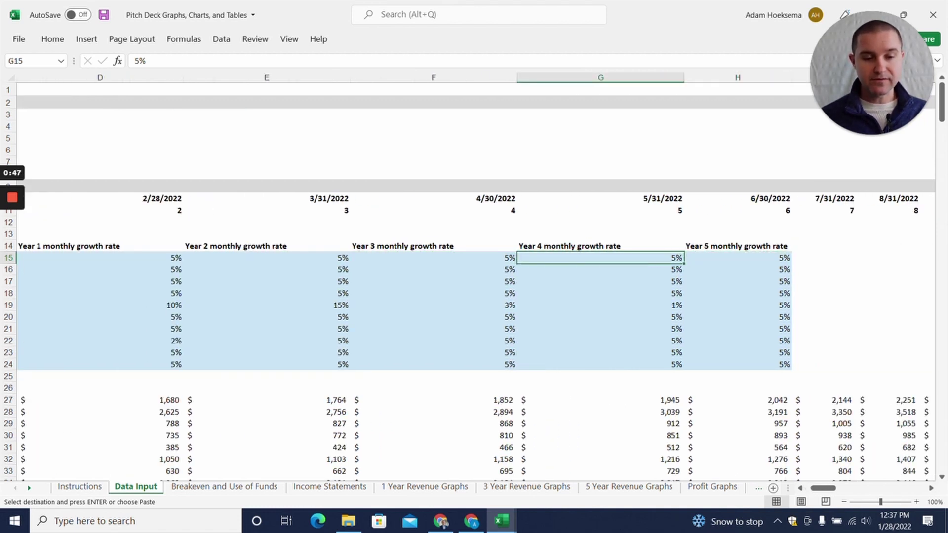
{"action": "key", "text": "Home"}
Step: Examine the monthly revenue projections for all products and services across the model months, including their month 1 values
{"action": "scroll", "coordinate": [474, 276], "scroll_direction": "down", "scroll_amount": 2}
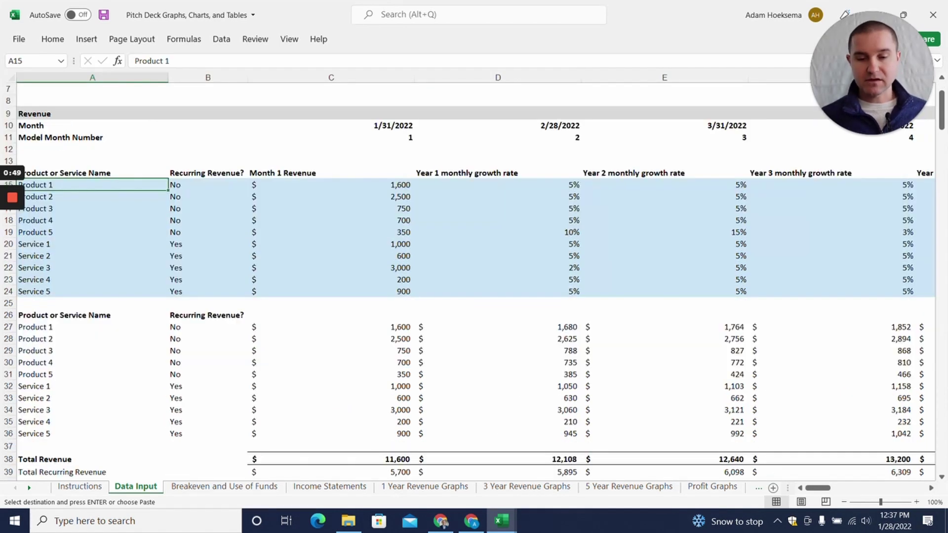
{"action": "left_click_drag", "start_coordinate": [498, 362], "coordinate": [497, 374]}
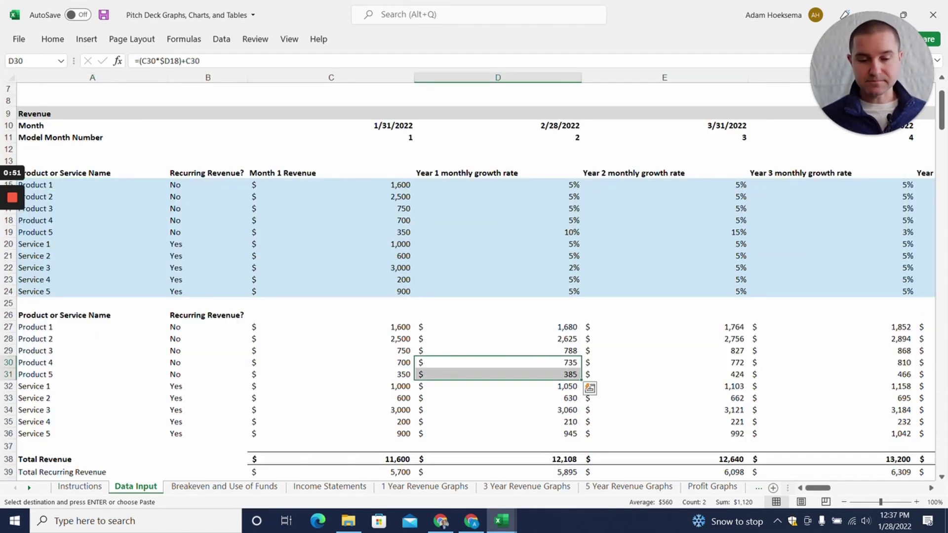
{"action": "left_click", "coordinate": [664, 361]}
{"action": "left_click", "coordinate": [831, 363]}
{"action": "key", "text": "Right"}
{"action": "key", "text": "Right"}
{"action": "key", "text": "Right"}
{"action": "key", "text": "Right"}
{"action": "key", "text": "Right"}
{"action": "key", "text": "Right"}
{"action": "key", "text": "Right"}
{"action": "key", "text": "Right"}
{"action": "key", "text": "Right"}
{"action": "key", "text": "Right"}
{"action": "key", "text": "Right"}
{"action": "key", "text": "Right"}
{"action": "key", "text": "Right"}
{"action": "key", "text": "Right"}
{"action": "key", "text": "Right"}
{"action": "key", "text": "Right"}
{"action": "key", "text": "Right"}
{"action": "key", "text": "Right"}
{"action": "key", "text": "Right"}
{"action": "key", "text": "Right"}
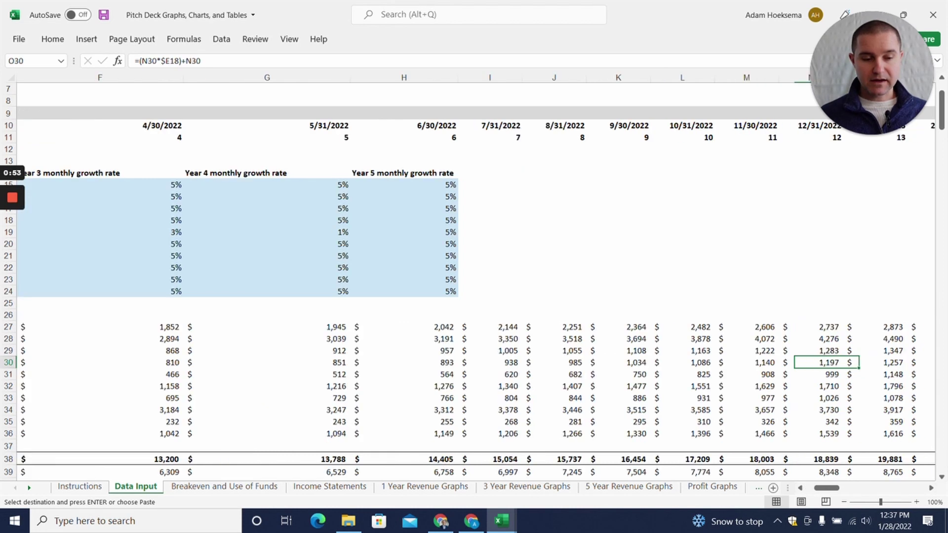
{"action": "key", "text": "Right"}
{"action": "key", "text": "Right"}
{"action": "key", "text": "Right"}
{"action": "key", "text": "Right"}
{"action": "key", "text": "Right"}
{"action": "key", "text": "Right"}
{"action": "key", "text": "Right"}
{"action": "key", "text": "Right"}
{"action": "key", "text": "Right"}
{"action": "key", "text": "Right"}
{"action": "key", "text": "Right"}
{"action": "key", "text": "Right"}
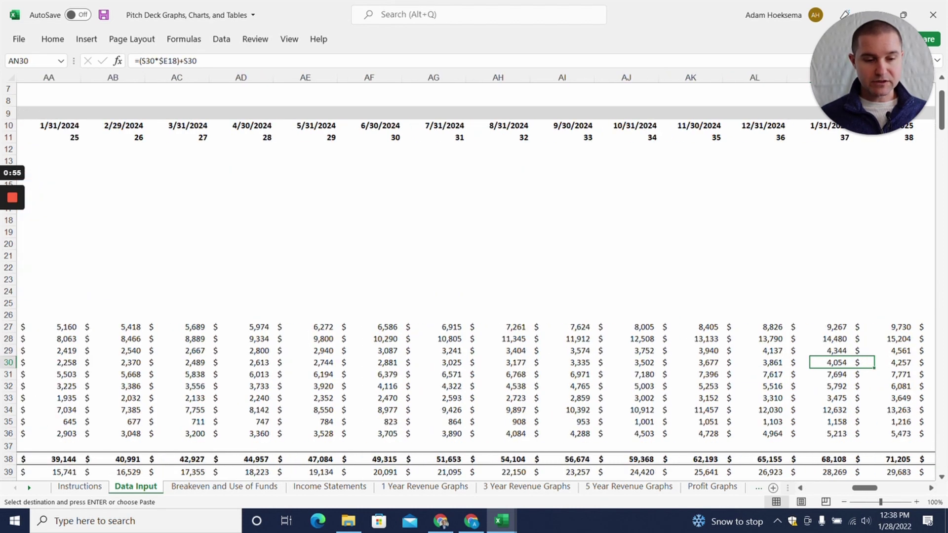
{"action": "key", "text": "Left"}
{"action": "key", "text": "Left"}
{"action": "key", "text": "Left"}
{"action": "key", "text": "Left"}
{"action": "key", "text": "Left"}
{"action": "key", "text": "Left"}
{"action": "key", "text": "Left"}
{"action": "key", "text": "Left"}
{"action": "key", "text": "Left"}
{"action": "key", "text": "Left"}
{"action": "key", "text": "Left"}
{"action": "key", "text": "Left"}
{"action": "key", "text": "Left"}
{"action": "key", "text": "Left"}
{"action": "key", "text": "Left"}
{"action": "key", "text": "Left"}
{"action": "key", "text": "Left"}
{"action": "key", "text": "Left"}
{"action": "key", "text": "Left"}
{"action": "key", "text": "Left"}
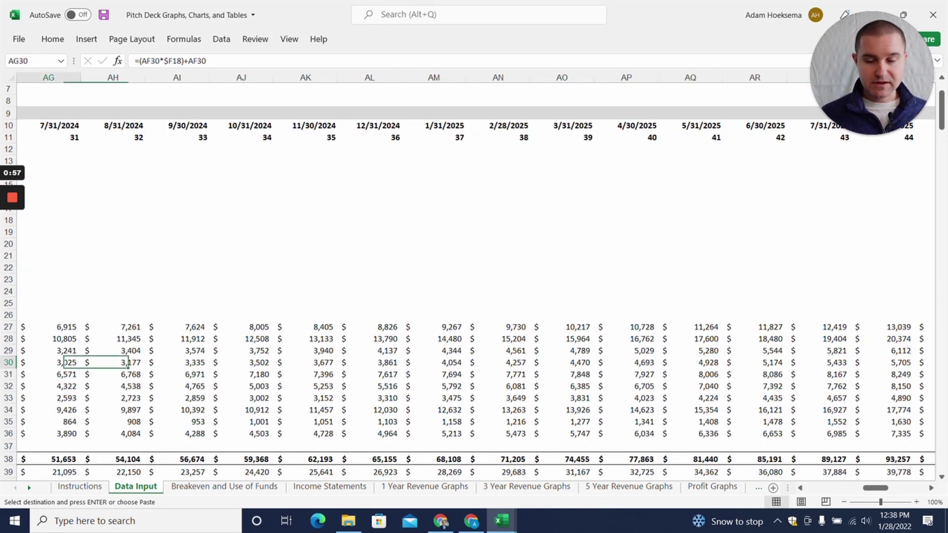
{"action": "key", "text": "Left"}
{"action": "key", "text": "Left"}
{"action": "key", "text": "Left"}
{"action": "key", "text": "Left"}
{"action": "key", "text": "Left"}
{"action": "key", "text": "Left"}
{"action": "key", "text": "Left"}
{"action": "key", "text": "Left"}
{"action": "key", "text": "Left"}
{"action": "key", "text": "Left"}
{"action": "key", "text": "Left"}
{"action": "key", "text": "Left"}
{"action": "key", "text": "Left"}
{"action": "key", "text": "Left"}
{"action": "key", "text": "Left"}
{"action": "key", "text": "Left"}
{"action": "key", "text": "Left"}
{"action": "key", "text": "Left"}
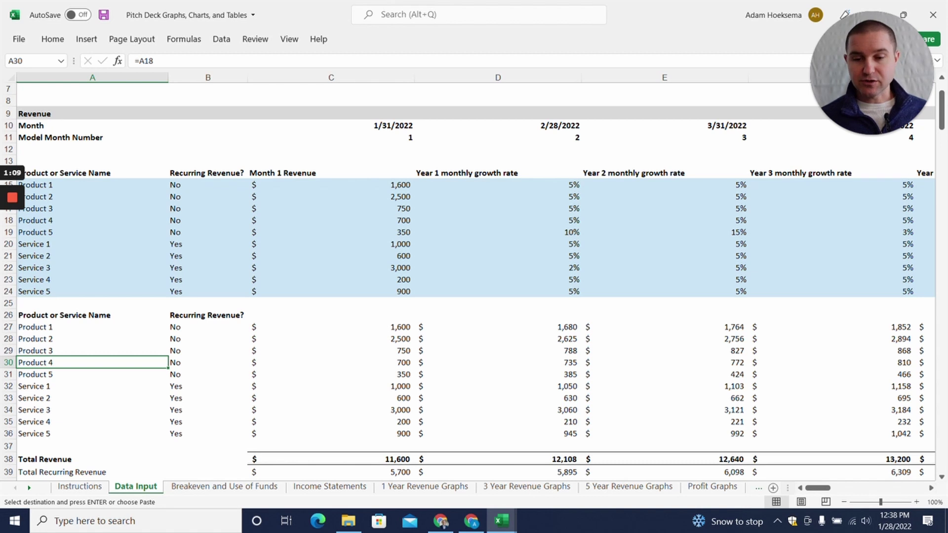
{"action": "left_click", "coordinate": [330, 208]}
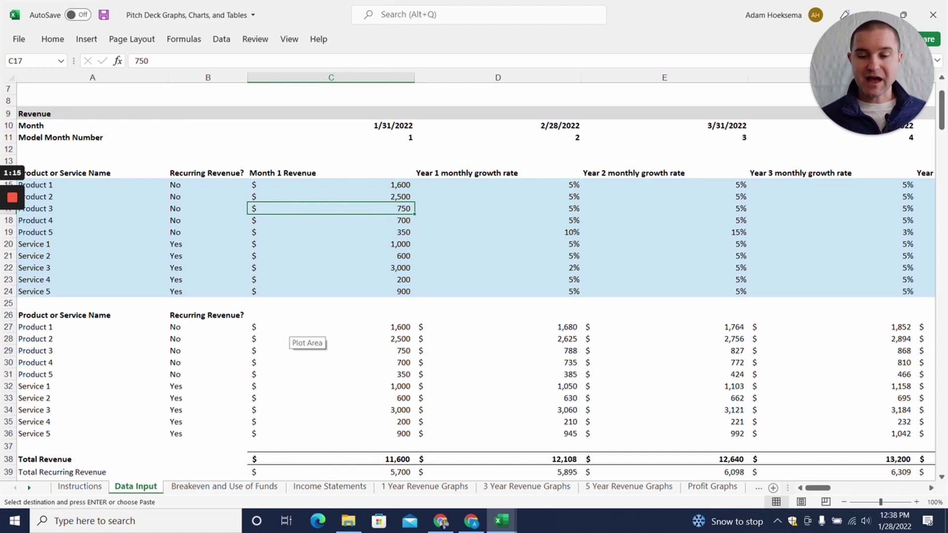
{"action": "left_click_drag", "start_coordinate": [291, 327], "coordinate": [291, 433]}
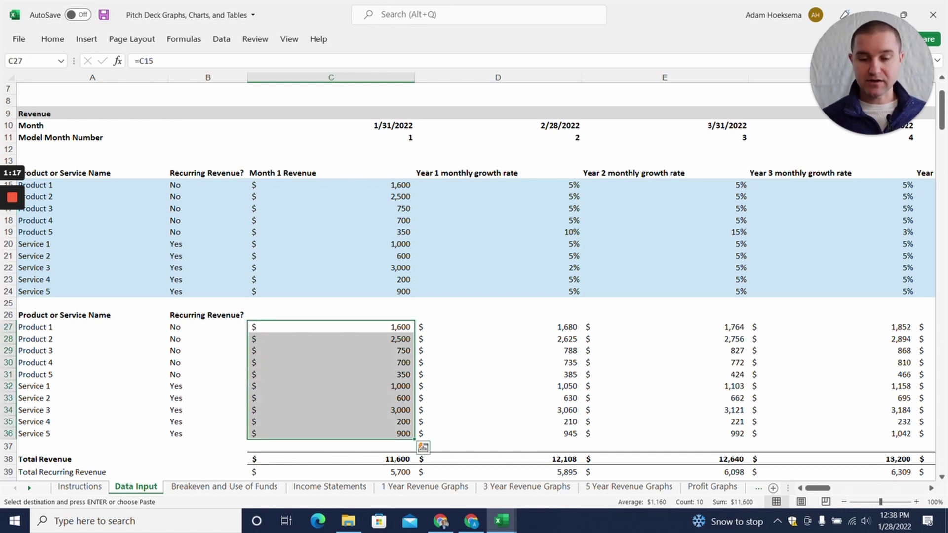
{"action": "left_click", "coordinate": [291, 421]}
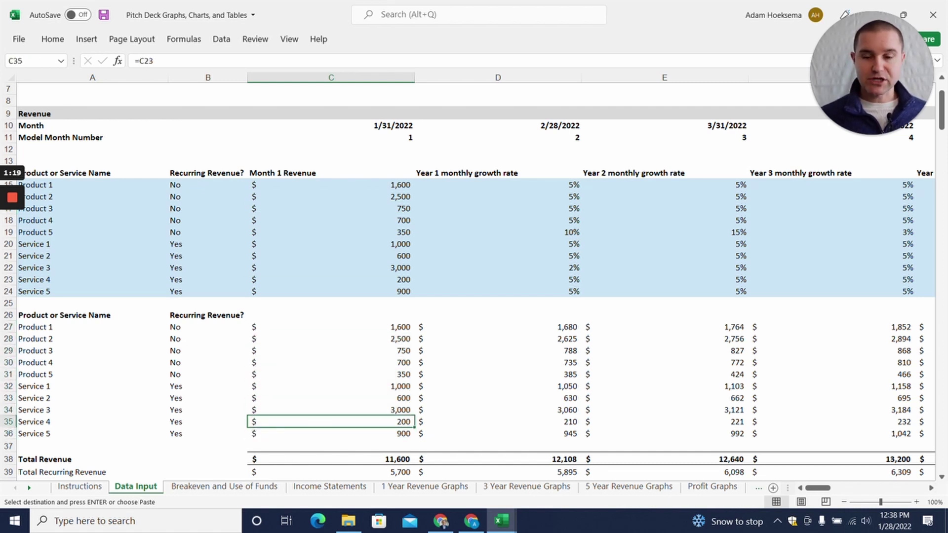
Step: Switch to the Mobile App Template workbook and copy the Subscription, Ad and In-App Purchases Revenue summary rows for all 60 months
{"action": "mouse_move", "coordinate": [509, 531]}
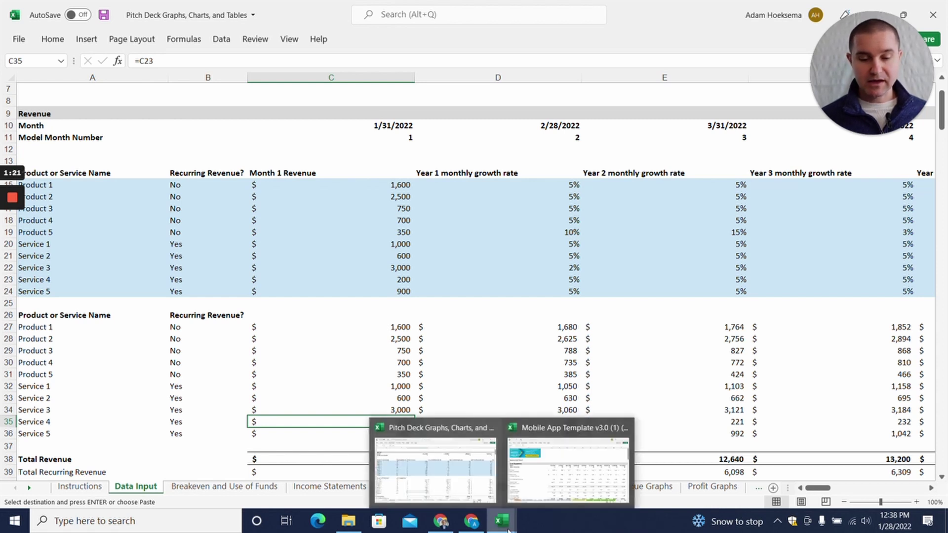
{"action": "left_click", "coordinate": [548, 474]}
{"action": "scroll", "coordinate": [476, 281], "scroll_direction": "down", "scroll_amount": 4}
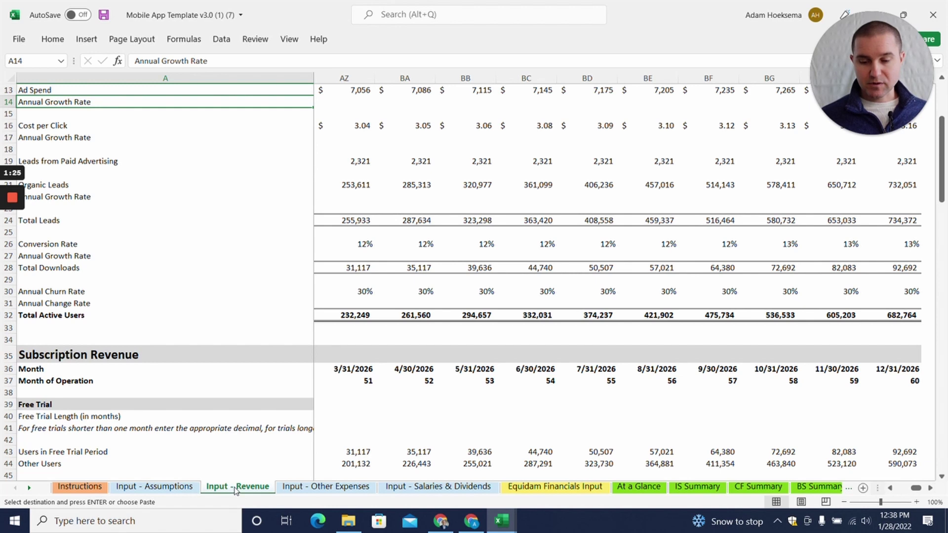
{"action": "scroll", "coordinate": [469, 281], "scroll_direction": "down", "scroll_amount": 15}
{"action": "scroll", "coordinate": [469, 282], "scroll_direction": "down", "scroll_amount": 20}
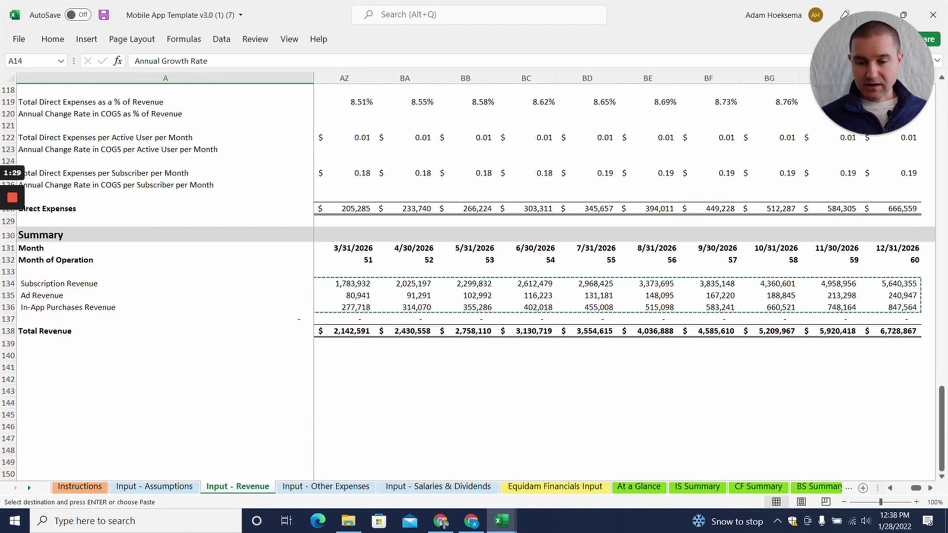
{"action": "left_click_drag", "start_coordinate": [344, 284], "coordinate": [790, 308]}
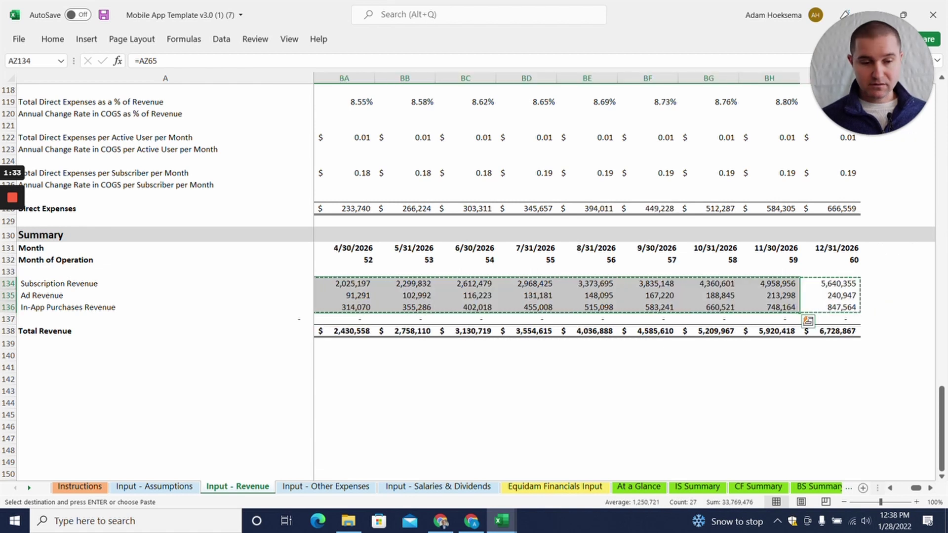
{"action": "left_click", "coordinate": [829, 283]}
{"action": "left_click_drag", "start_coordinate": [830, 284], "coordinate": [299, 319]}
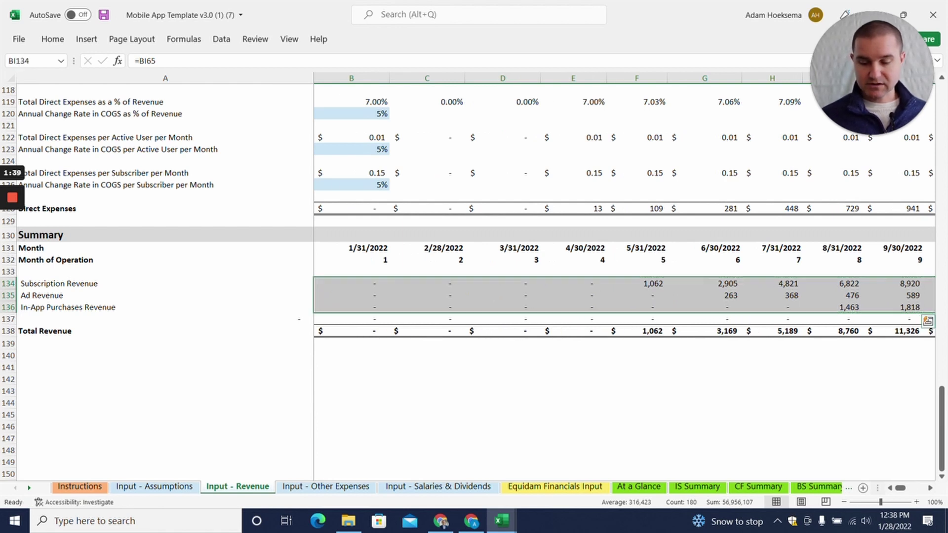
Step: Return to the Pitch Deck workbook and paste the copied revenue as values only, starting at cell C27 in the Product 1 row
{"action": "mouse_move", "coordinate": [502, 522]}
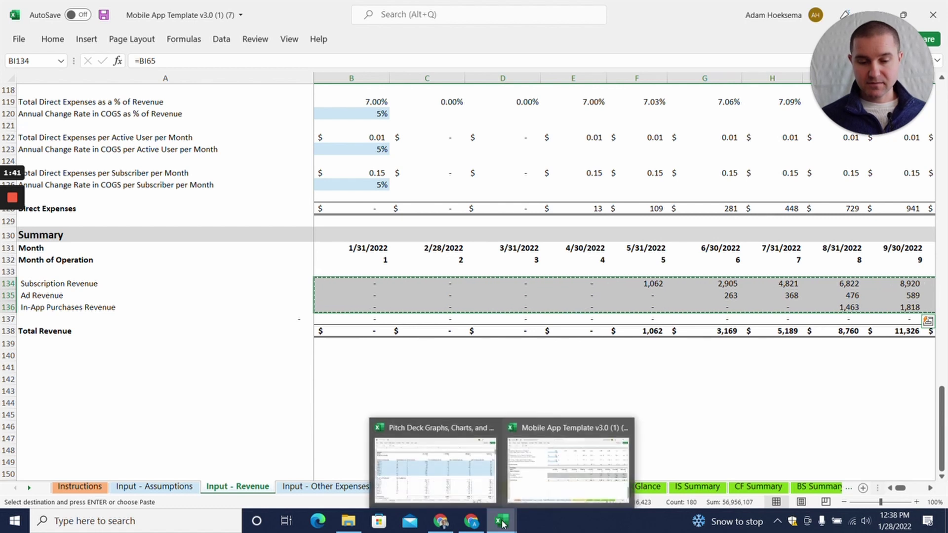
{"action": "left_click", "coordinate": [460, 473]}
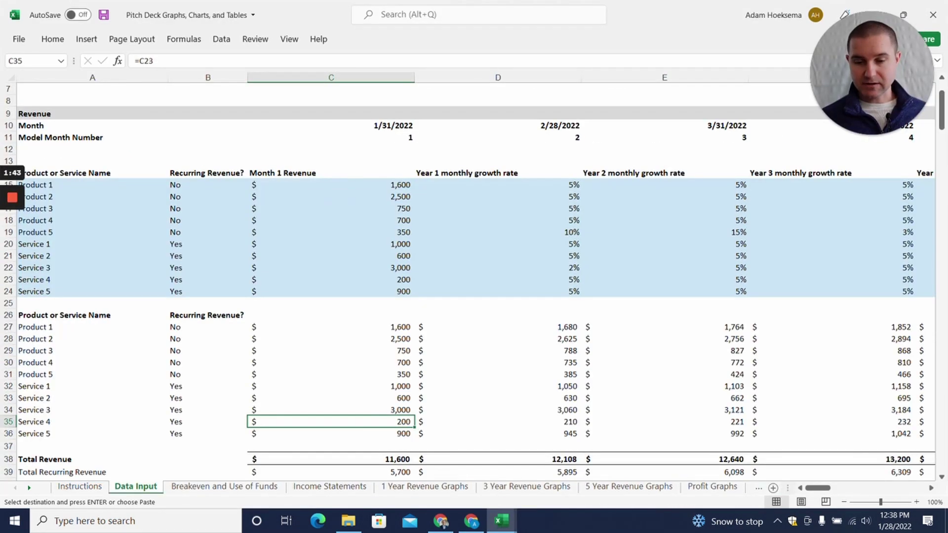
{"action": "left_click", "coordinate": [306, 326]}
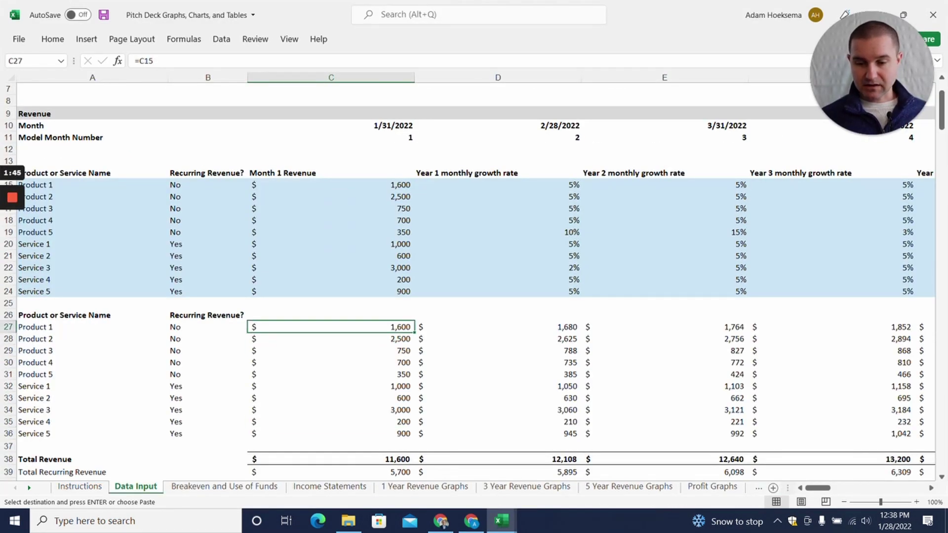
{"action": "right_click", "coordinate": [289, 327]}
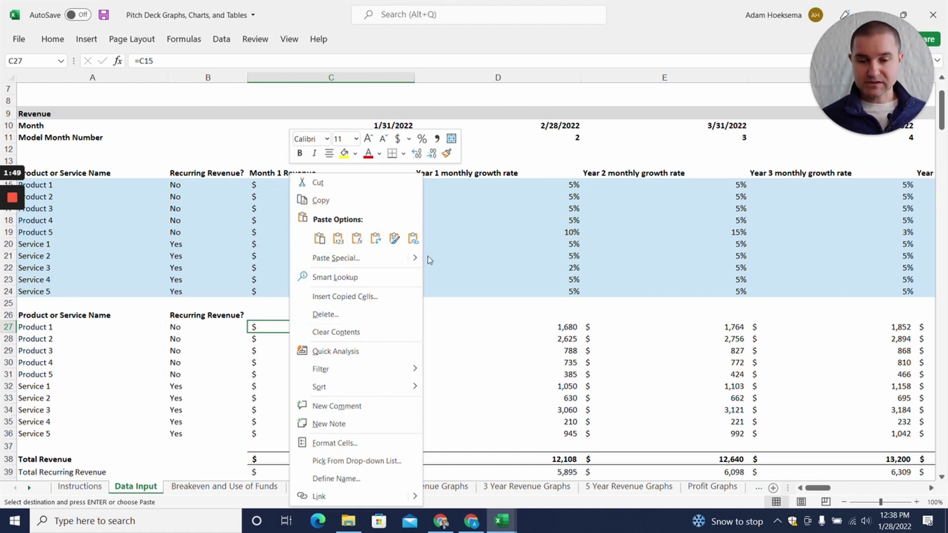
{"action": "mouse_move", "coordinate": [416, 260]}
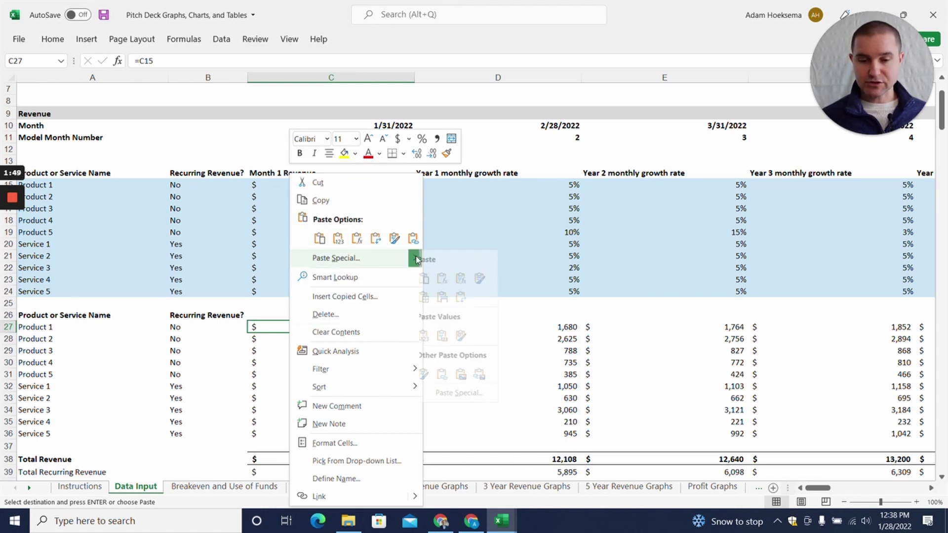
{"action": "left_click", "coordinate": [433, 335]}
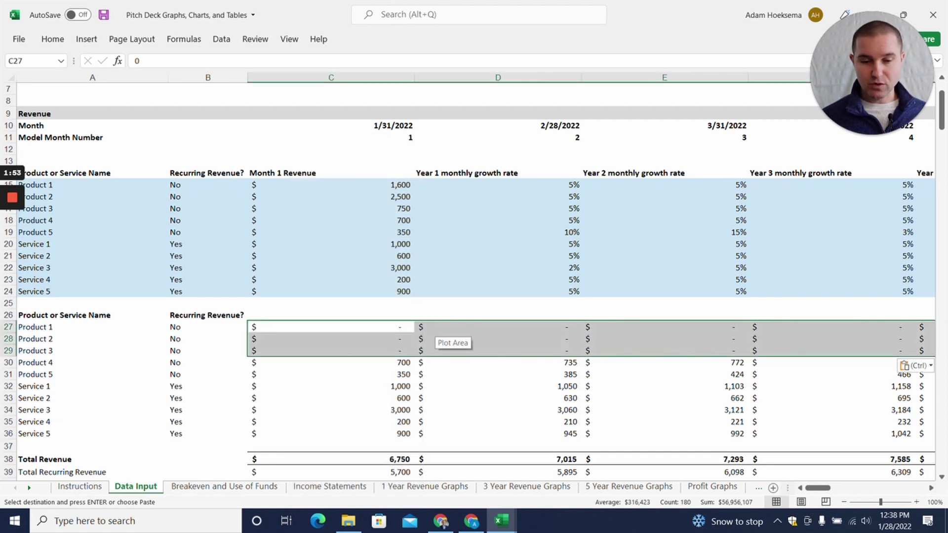
Step: Check the pasted monthly revenue along the Product 1 row and return to the start of the row
{"action": "left_click", "coordinate": [330, 326]}
{"action": "key", "text": "Right"}
{"action": "key", "text": "Right"}
{"action": "key", "text": "Right"}
{"action": "key", "text": "Right"}
{"action": "key", "text": "Right"}
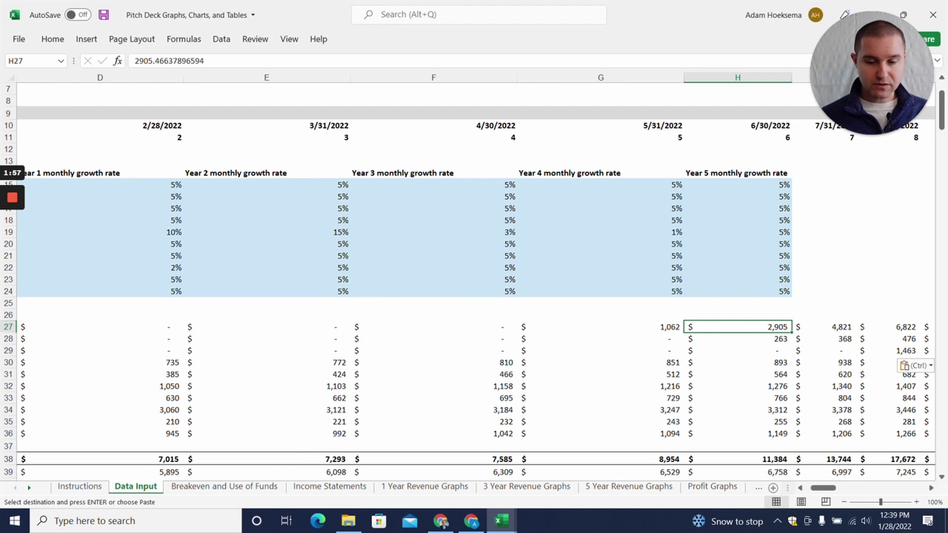
{"action": "key", "text": "Right"}
{"action": "key", "text": "Right"}
{"action": "key", "text": "Right"}
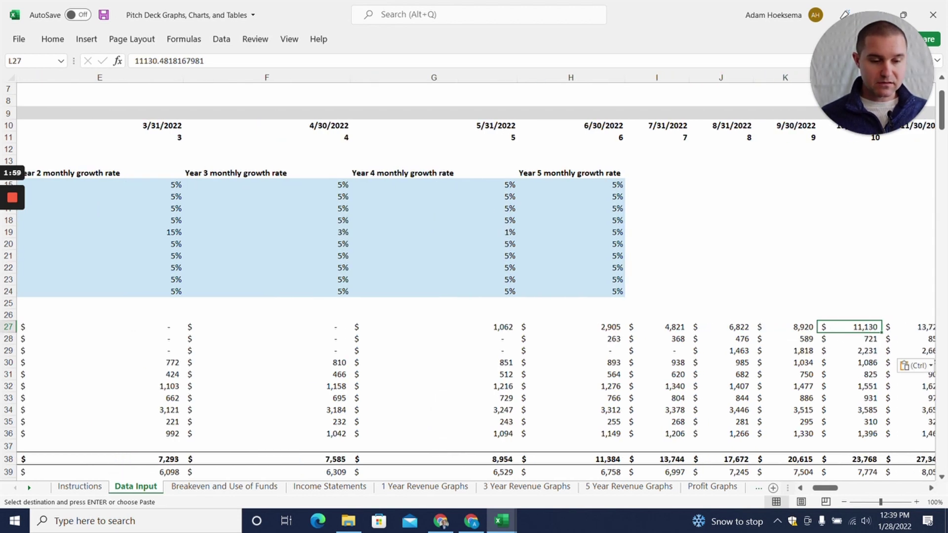
{"action": "key", "text": "Left"}
{"action": "key", "text": "Home"}
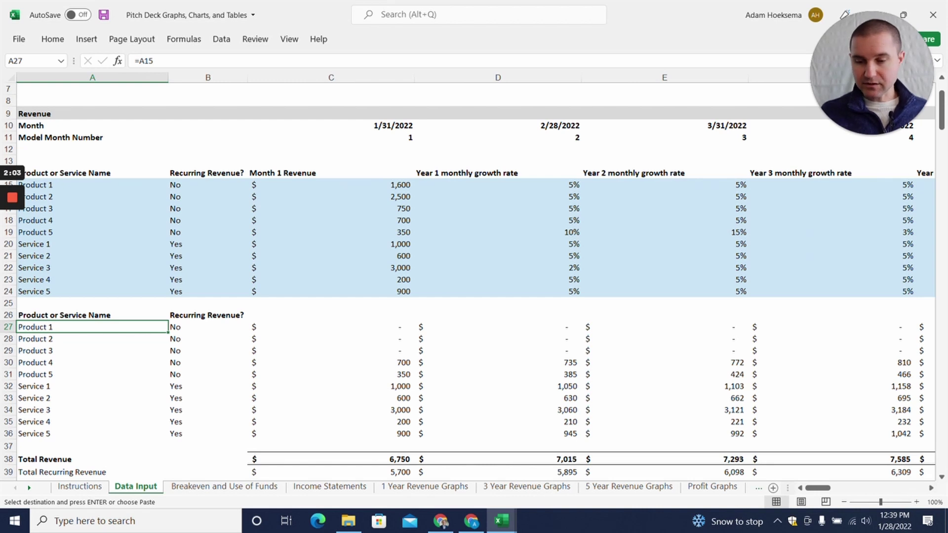
Step: Switch to the Mobile App Template workbook and copy the Subscription, Ad and In-App Purchases Revenue names in A134:A136
{"action": "mouse_move", "coordinate": [500, 526]}
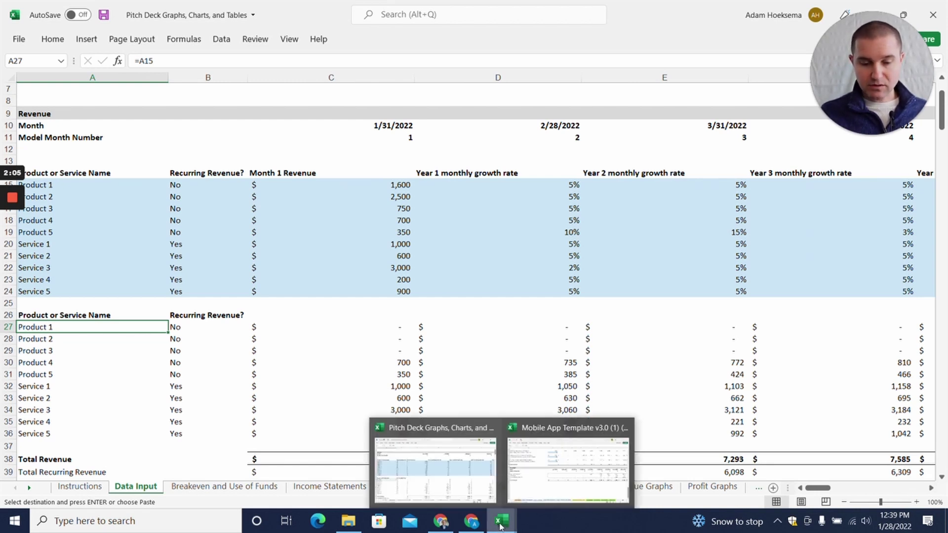
{"action": "left_click", "coordinate": [541, 479]}
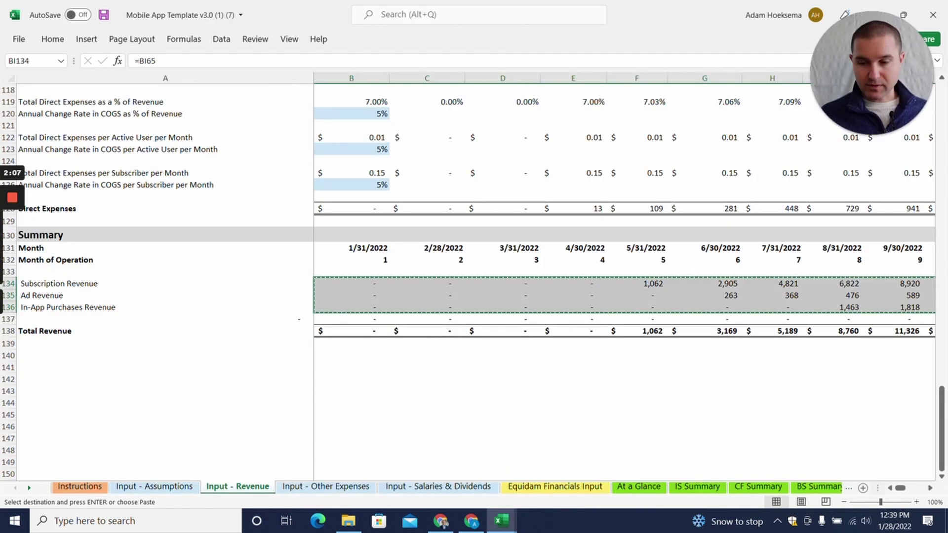
{"action": "key", "text": "Home"}
{"action": "key", "text": "shift+Down"}
{"action": "key", "text": "shift+Down"}
{"action": "key", "text": "ctrl+v"}
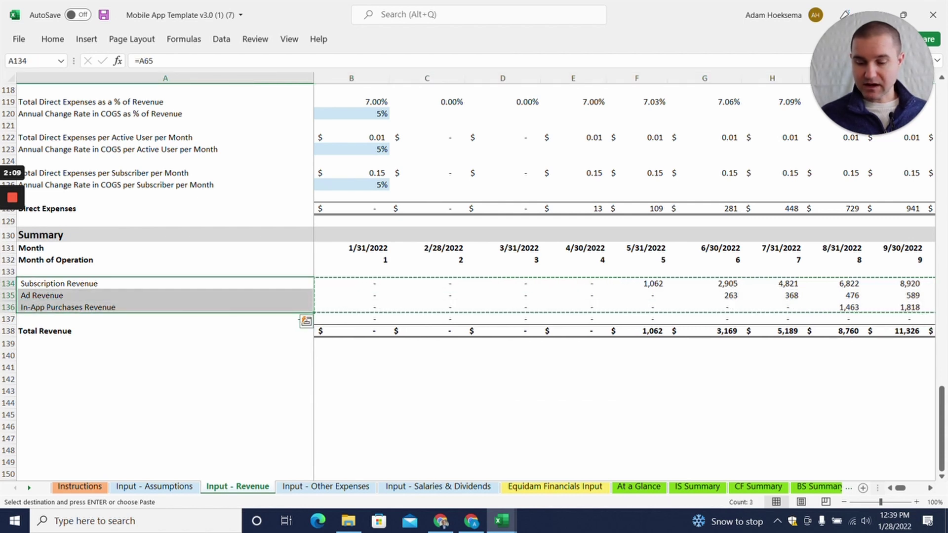
{"action": "key", "text": "ctrl+c"}
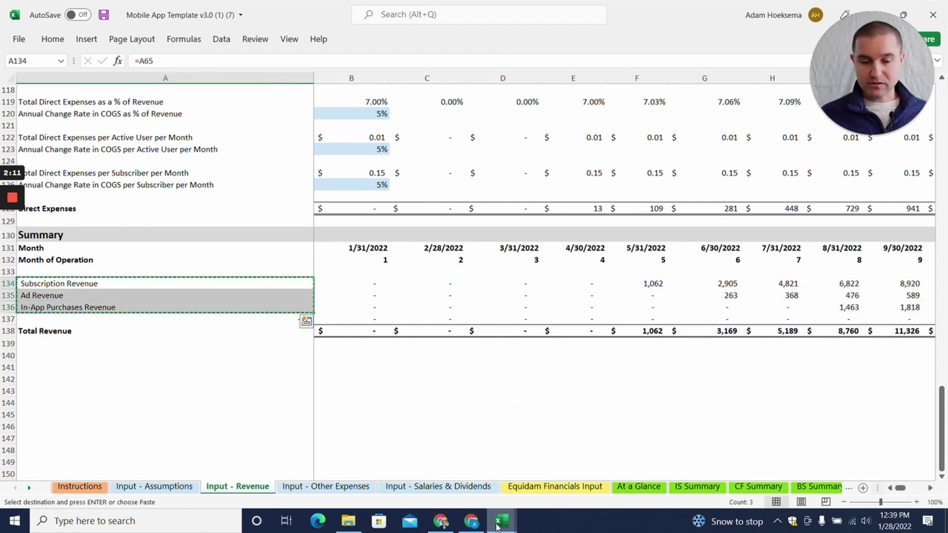
Step: Return to the Pitch Deck workbook and paste the copied revenue names as values only, starting at cell A15 in place of Product 1
{"action": "mouse_move", "coordinate": [498, 526]}
{"action": "left_click", "coordinate": [432, 459]}
{"action": "left_click", "coordinate": [119, 185]}
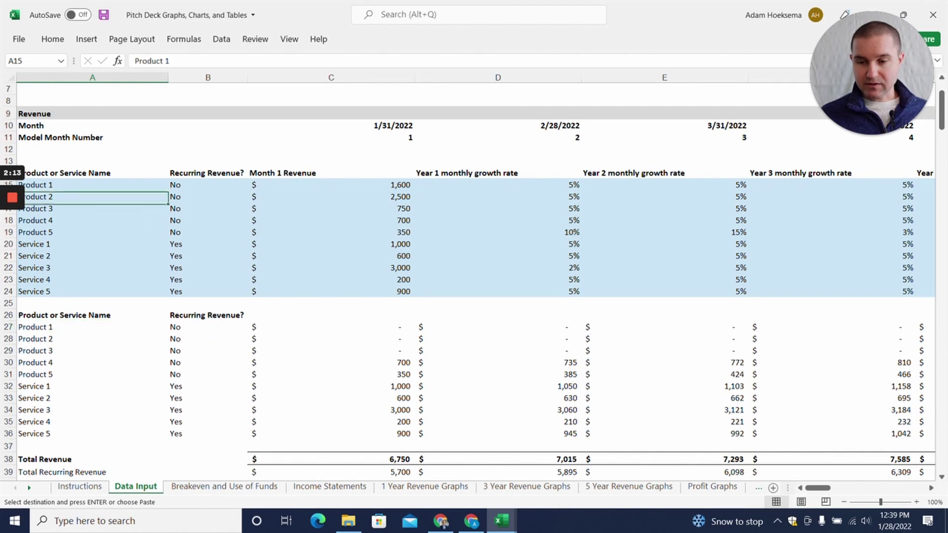
{"action": "left_click", "coordinate": [90, 186]}
{"action": "right_click", "coordinate": [89, 187]}
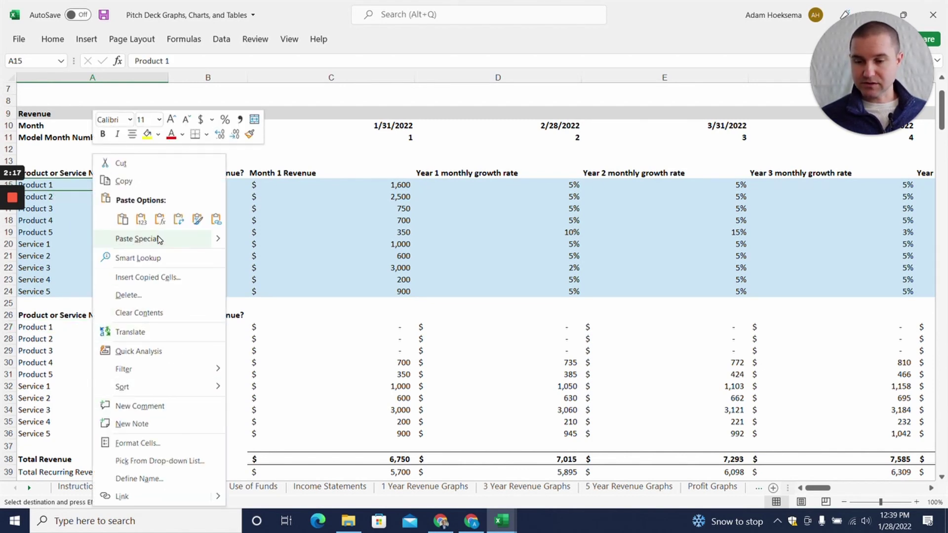
{"action": "mouse_move", "coordinate": [216, 241]}
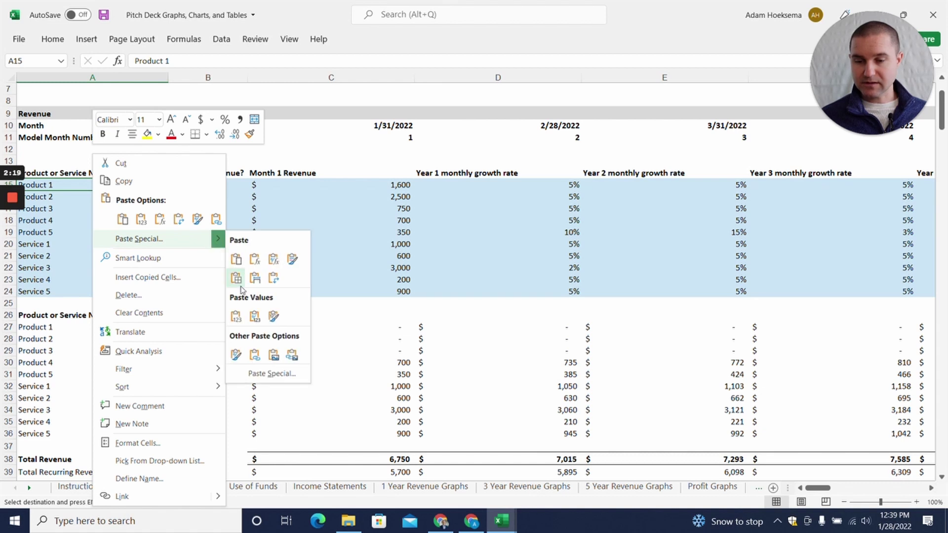
{"action": "left_click", "coordinate": [236, 316]}
{"action": "left_click", "coordinate": [89, 244]}
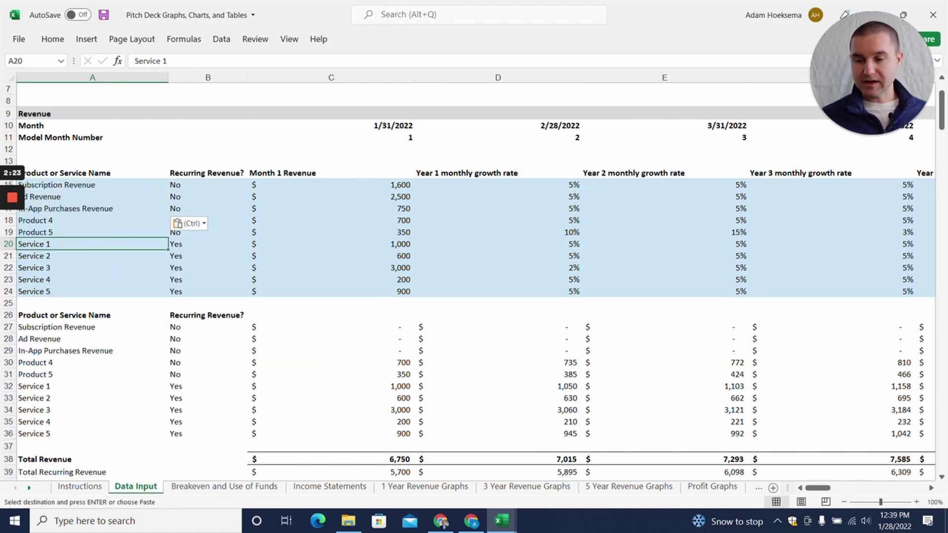
Step: Set Recurring Revenue to Yes for Subscription Revenue in cell B15
{"action": "left_click", "coordinate": [207, 184]}
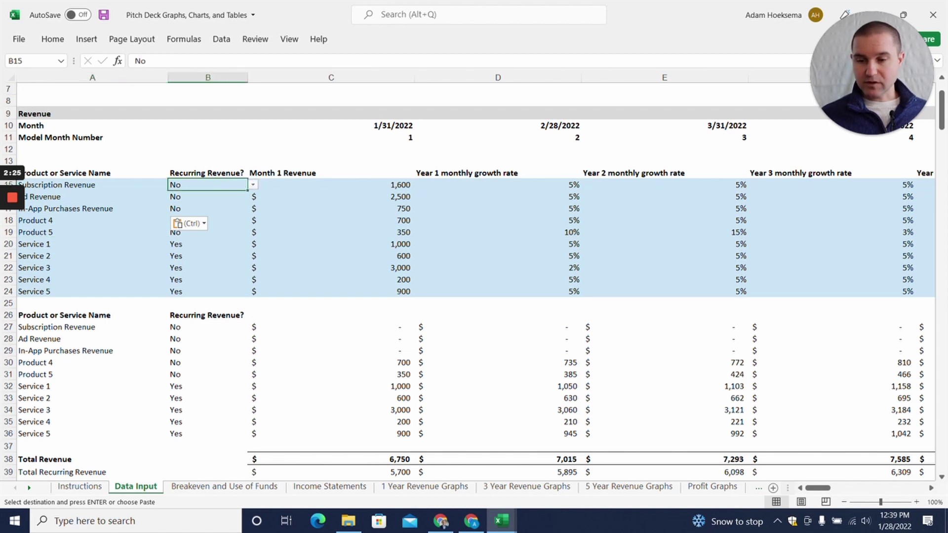
{"action": "left_click", "coordinate": [253, 185]}
{"action": "left_click", "coordinate": [208, 196]}
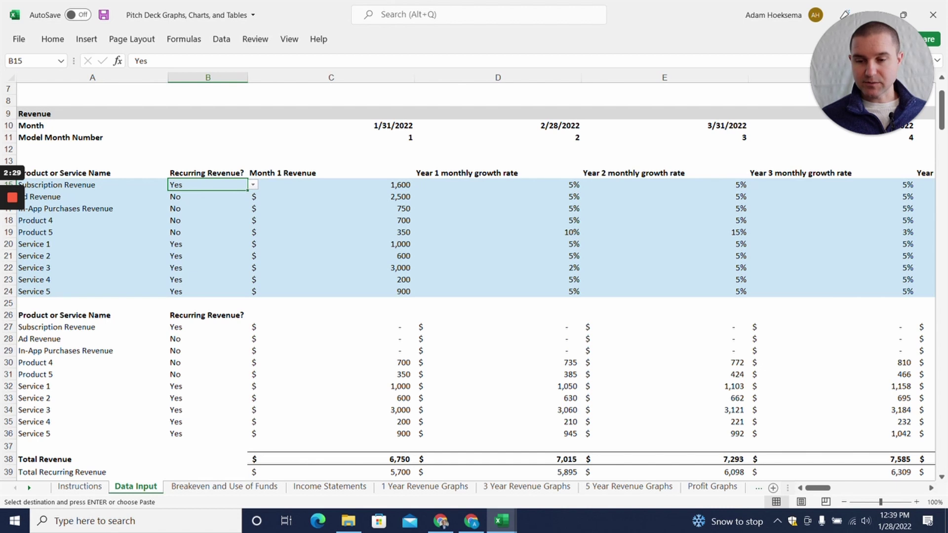
{"action": "left_click", "coordinate": [207, 161]}
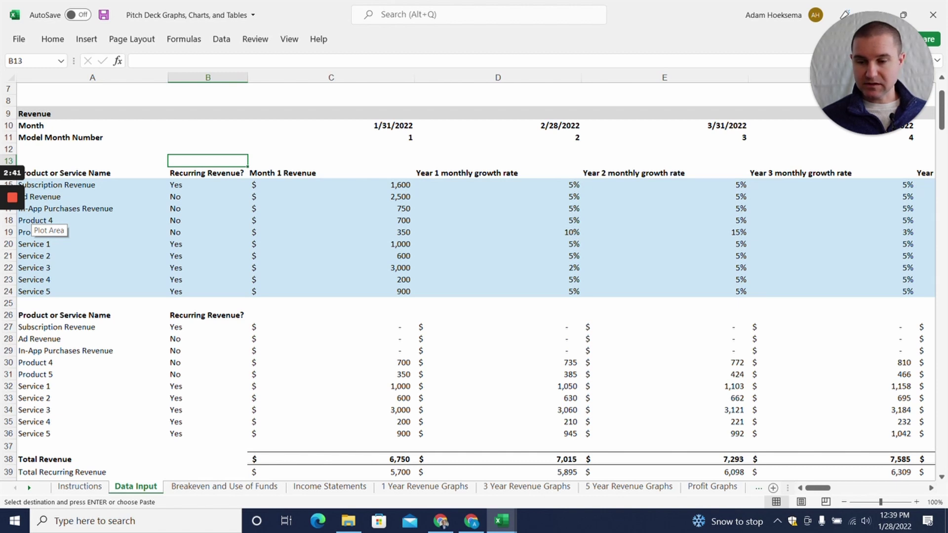
Step: Clear the unused product and service names in A18:A24 and their month 1 revenue in C18:C24
{"action": "left_click", "coordinate": [35, 220]}
{"action": "left_click_drag", "start_coordinate": [35, 219], "coordinate": [35, 291]}
{"action": "key", "text": "Delete"}
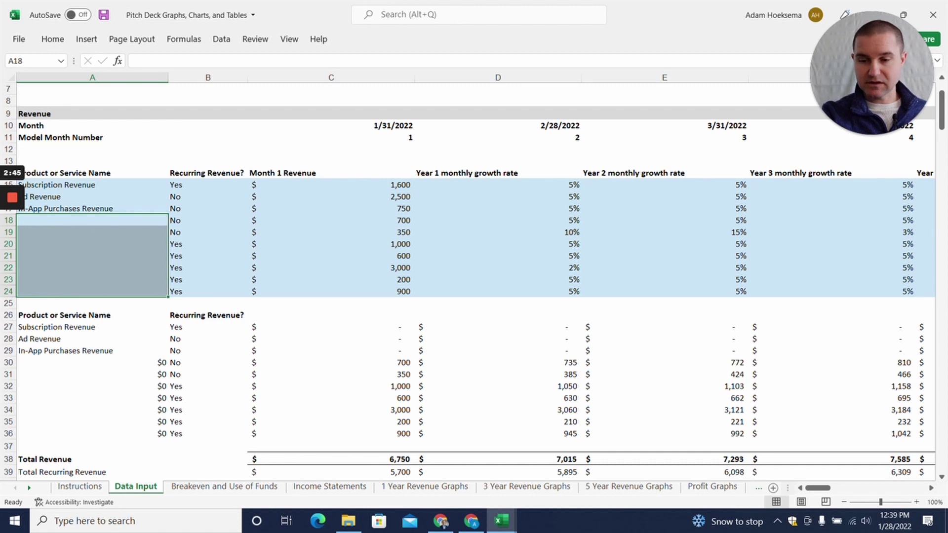
{"action": "left_click", "coordinate": [332, 220]}
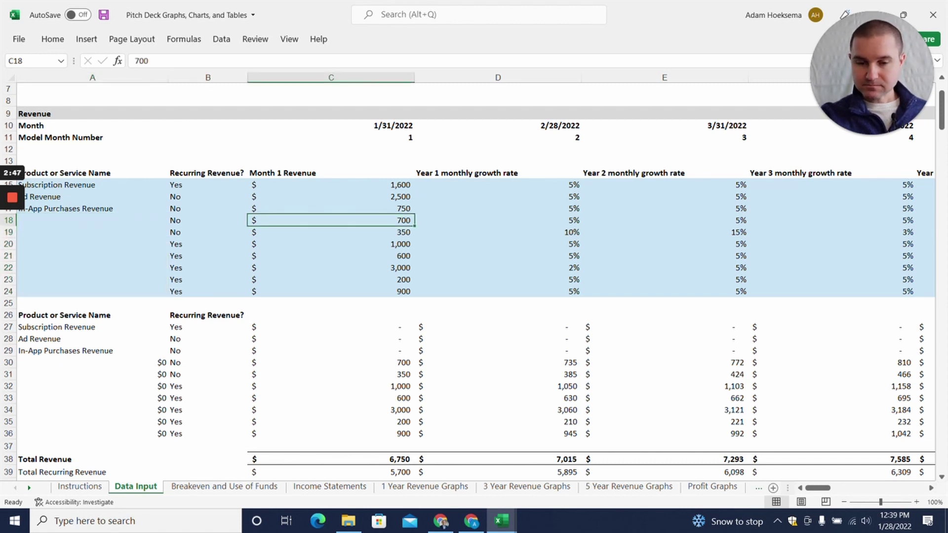
{"action": "left_click_drag", "start_coordinate": [331, 219], "coordinate": [331, 291]}
{"action": "key", "text": "Delete"}
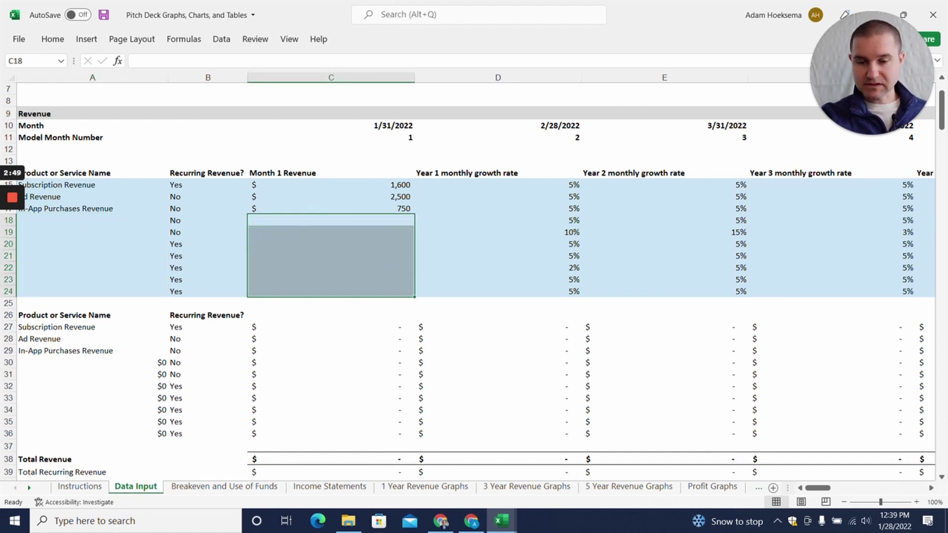
{"action": "left_click", "coordinate": [331, 267]}
Step: Examine the Cost of Goods Sold section, including the yearly percentages of sales and the monthly cost formulas for each revenue line
{"action": "scroll", "coordinate": [474, 276], "scroll_direction": "down", "scroll_amount": 2}
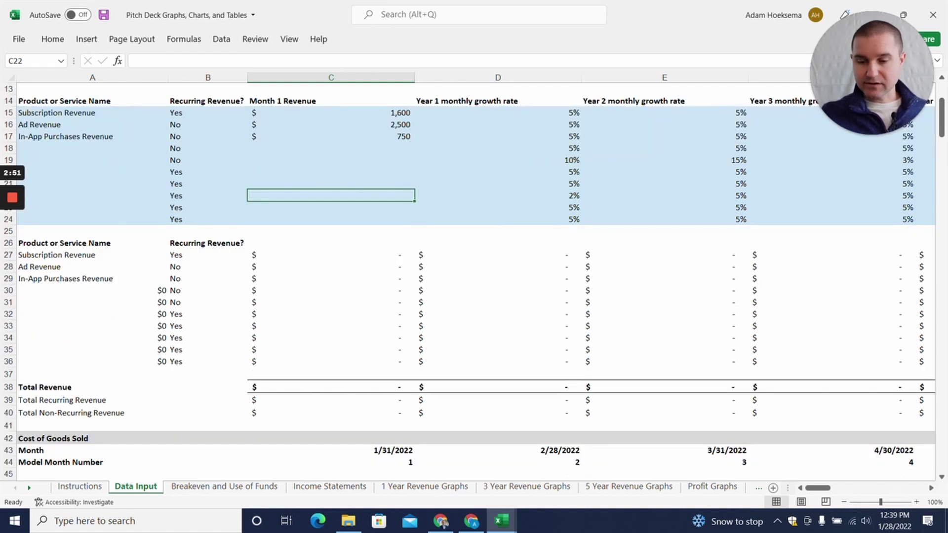
{"action": "scroll", "coordinate": [474, 276], "scroll_direction": "down", "scroll_amount": 2}
{"action": "scroll", "coordinate": [323, 276], "scroll_direction": "down", "scroll_amount": 5}
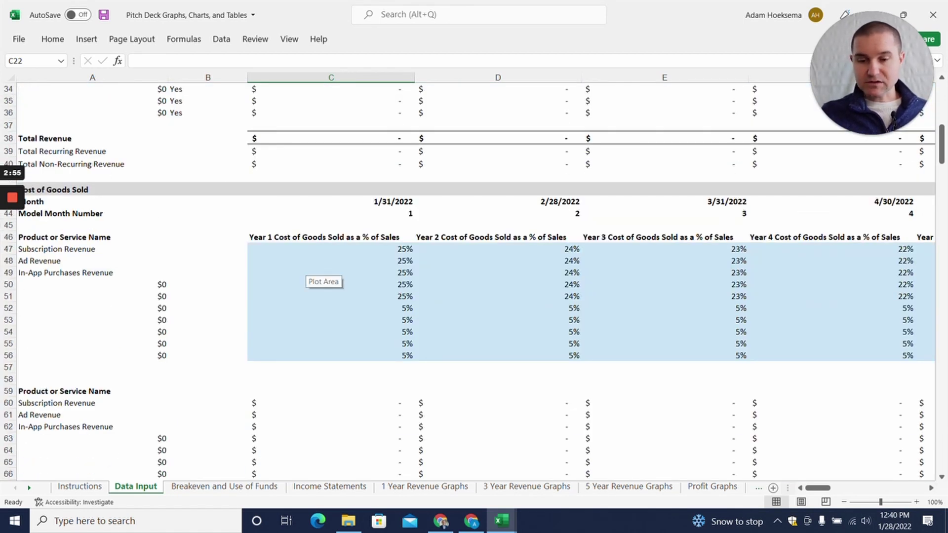
{"action": "left_click", "coordinate": [306, 248]}
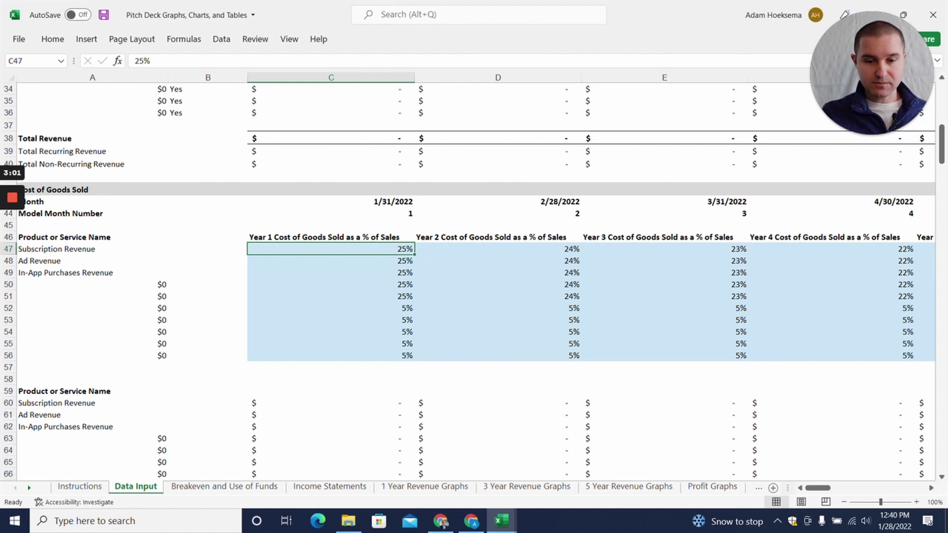
{"action": "scroll", "coordinate": [474, 276], "scroll_direction": "down", "scroll_amount": 2}
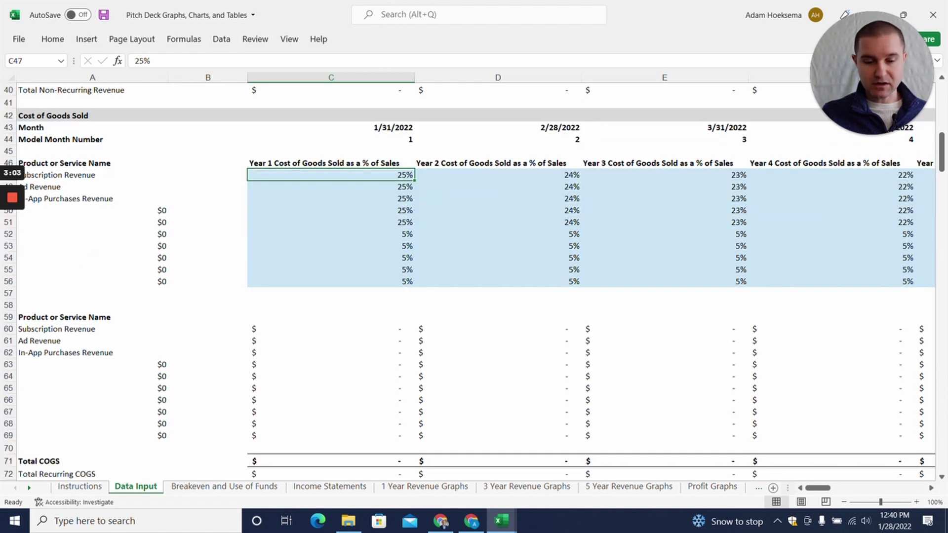
{"action": "left_click_drag", "start_coordinate": [824, 488], "coordinate": [775, 491]}
{"action": "left_click", "coordinate": [626, 329]}
{"action": "left_click", "coordinate": [625, 352]}
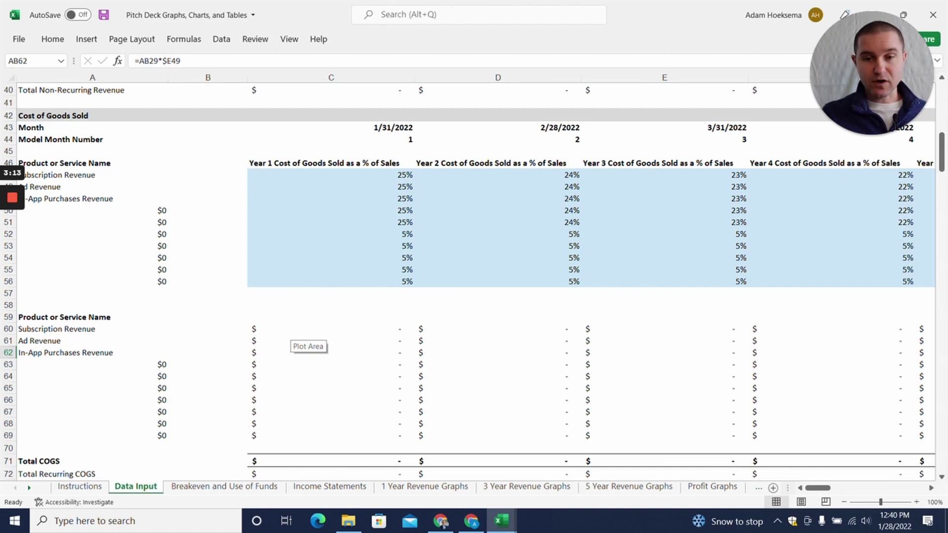
{"action": "left_click", "coordinate": [291, 329]}
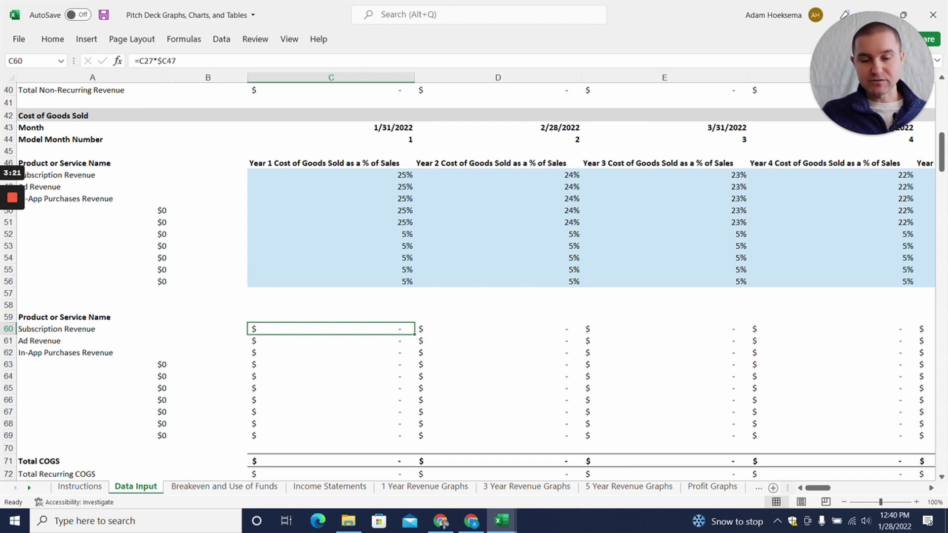
Step: Examine the Operating Expenses section, including the categories, month 1 expenses and year 1 monthly growth rates from Marketing to Product Support
{"action": "scroll", "coordinate": [474, 276], "scroll_direction": "down", "scroll_amount": 2}
{"action": "scroll", "coordinate": [474, 277], "scroll_direction": "down", "scroll_amount": 6}
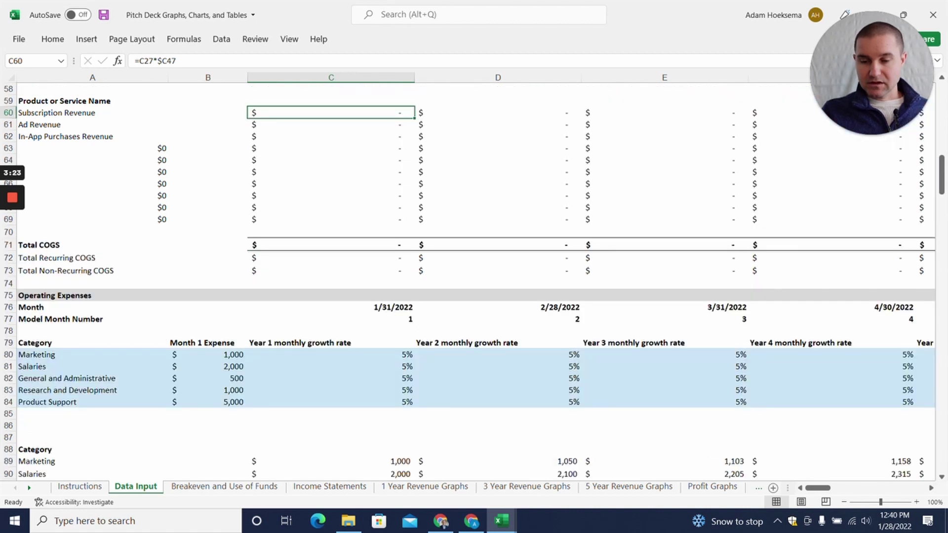
{"action": "left_click", "coordinate": [92, 284]}
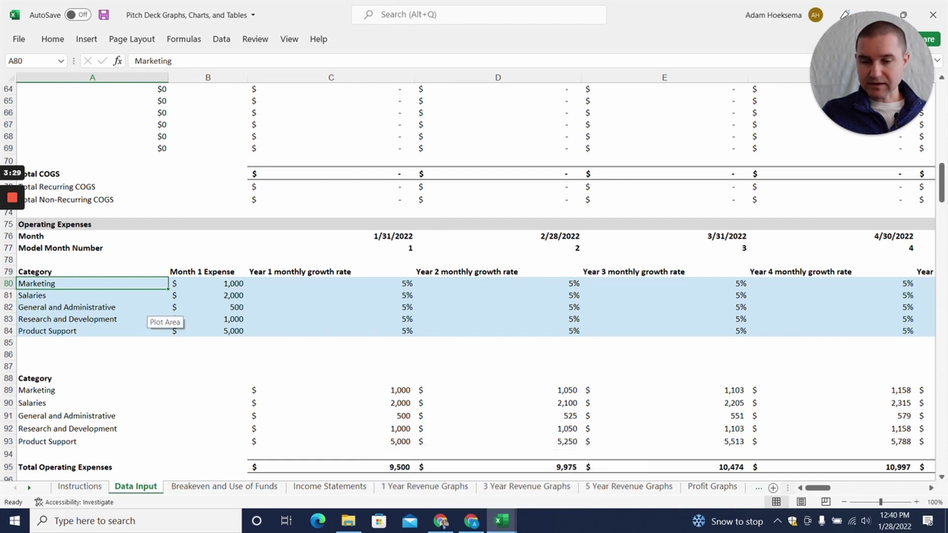
{"action": "scroll", "coordinate": [150, 313], "scroll_direction": "down", "scroll_amount": 1}
{"action": "scroll", "coordinate": [154, 316], "scroll_direction": "down", "scroll_amount": 2}
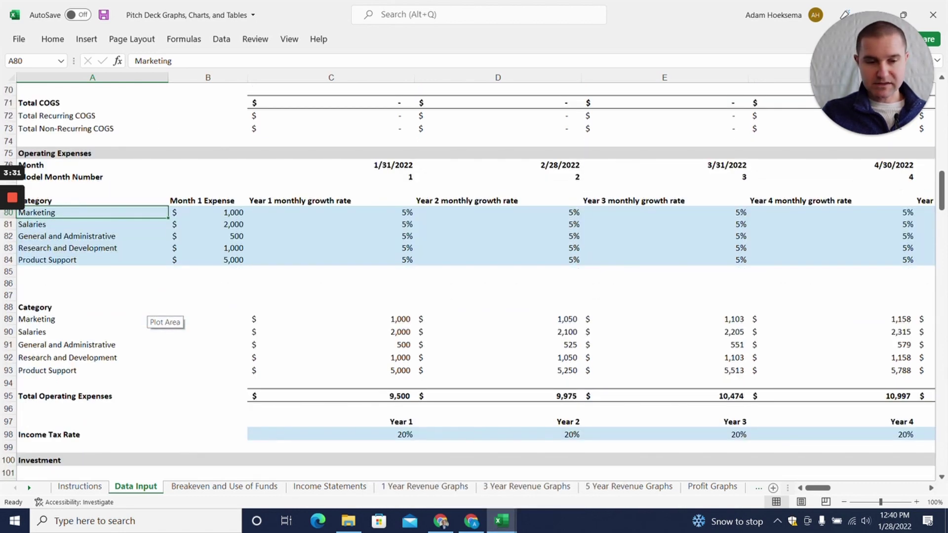
{"action": "scroll", "coordinate": [154, 316], "scroll_direction": "down", "scroll_amount": 1}
{"action": "left_click", "coordinate": [331, 174]}
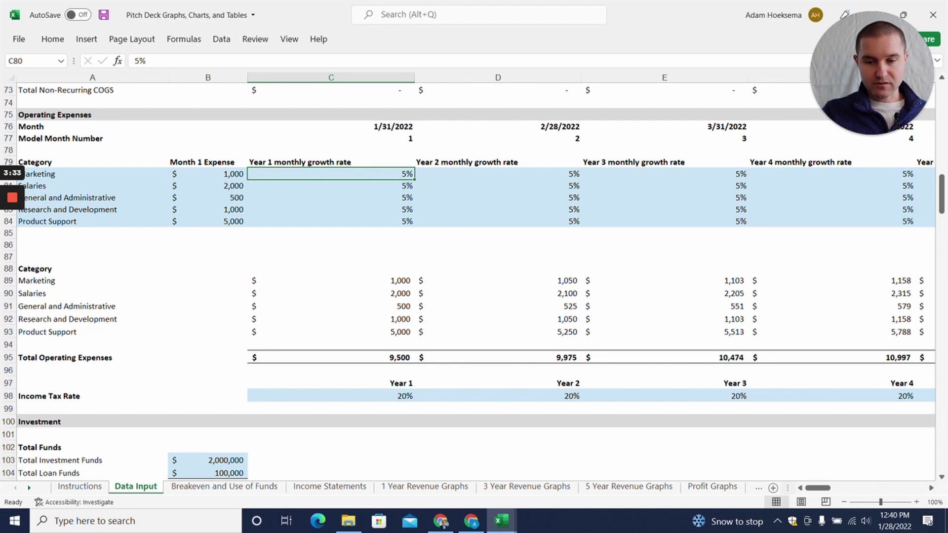
{"action": "key", "text": "Down"}
{"action": "key", "text": "Down"}
{"action": "key", "text": "Down"}
{"action": "key", "text": "Down"}
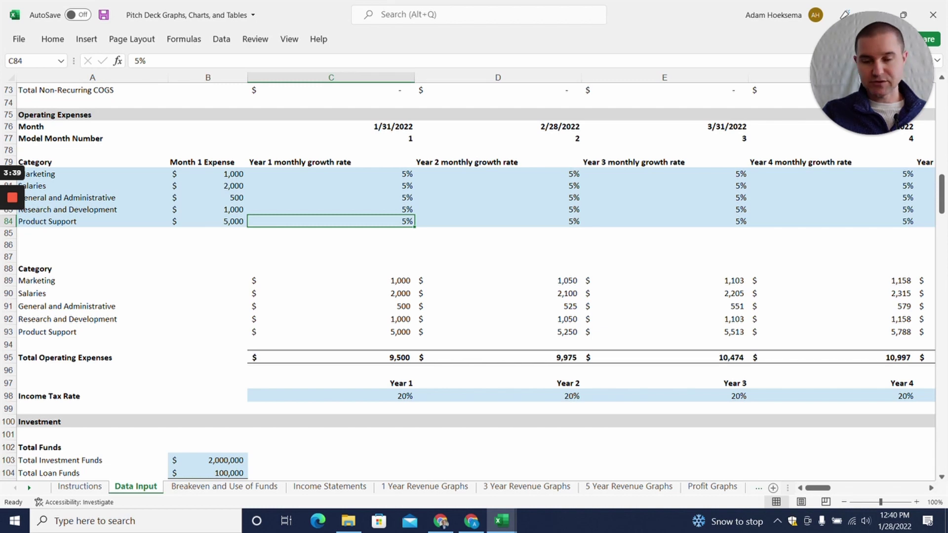
Step: Review the Investment section's Total Investment Funds and Total Loan Funds inputs and the Estimated Use of Funds
{"action": "scroll", "coordinate": [469, 282], "scroll_direction": "down", "scroll_amount": 4}
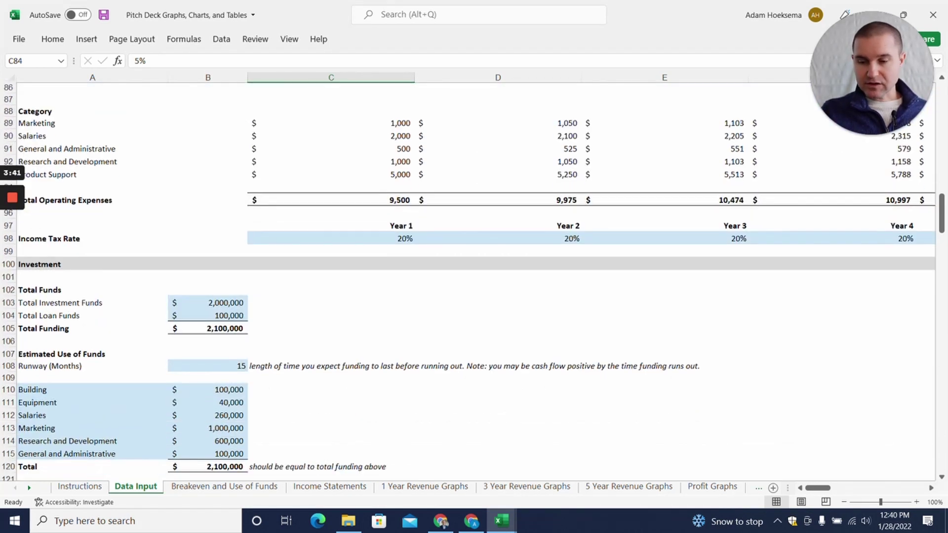
{"action": "scroll", "coordinate": [469, 282], "scroll_direction": "down", "scroll_amount": 1}
{"action": "left_click", "coordinate": [208, 280]}
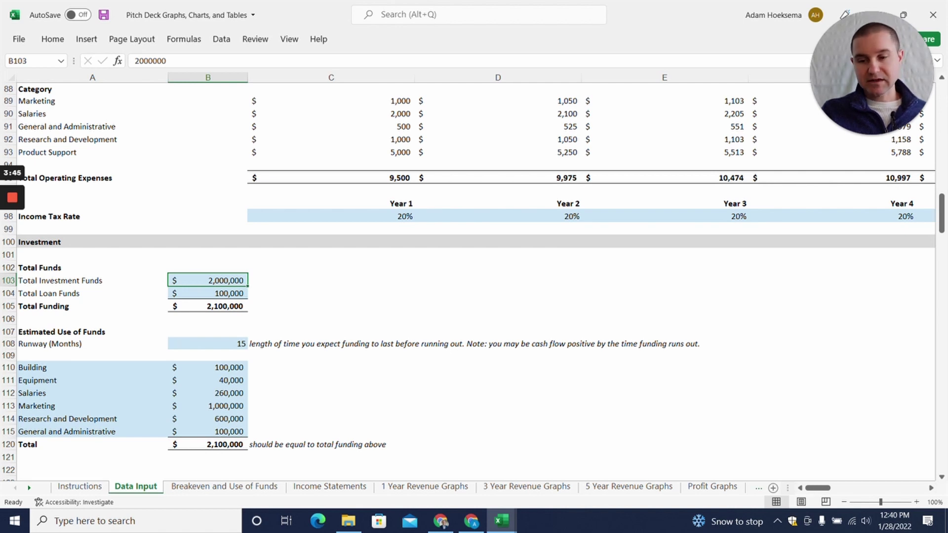
{"action": "left_click", "coordinate": [208, 294]}
{"action": "scroll", "coordinate": [469, 281], "scroll_direction": "down", "scroll_amount": 2}
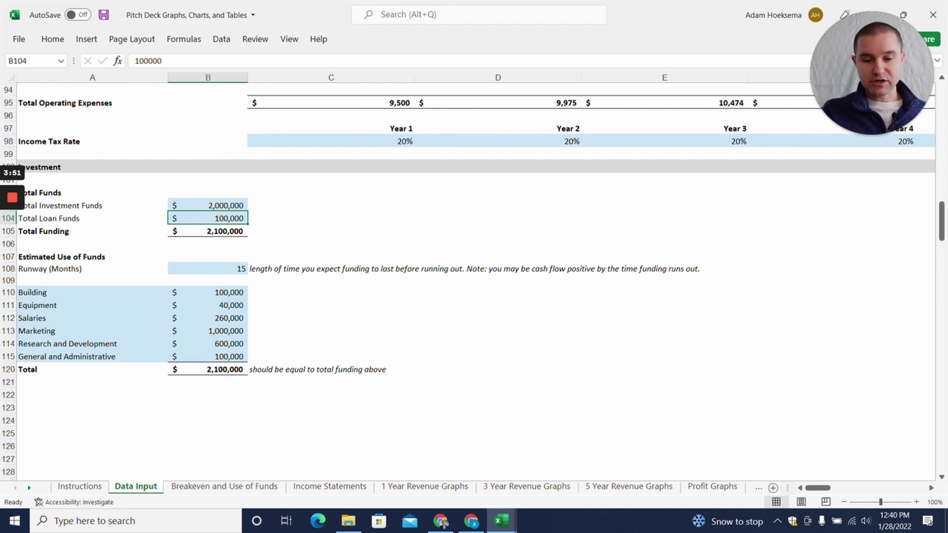
Step: Switch to the Mobile App Template workbook and check the funds required, funds raised and use of initial funds on the At a Glance sheet
{"action": "mouse_move", "coordinate": [500, 521]}
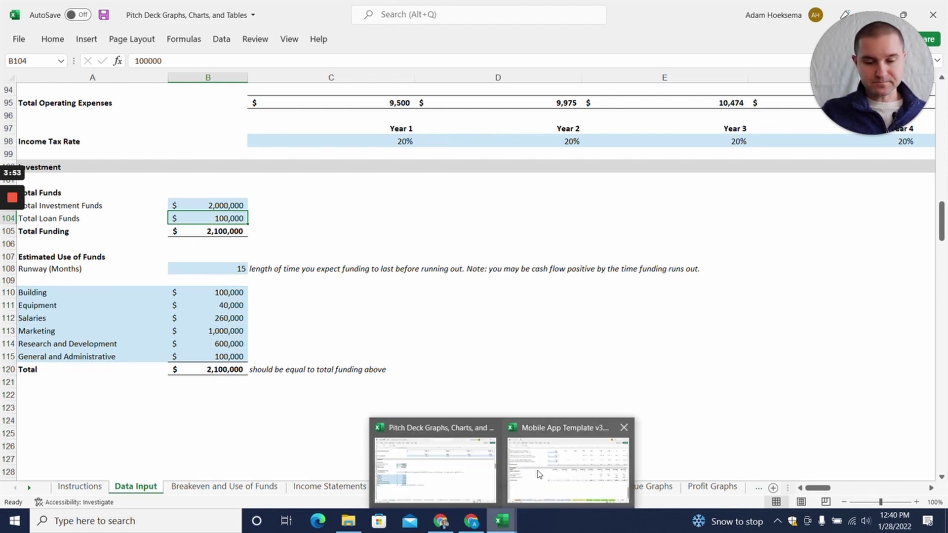
{"action": "left_click", "coordinate": [568, 467]}
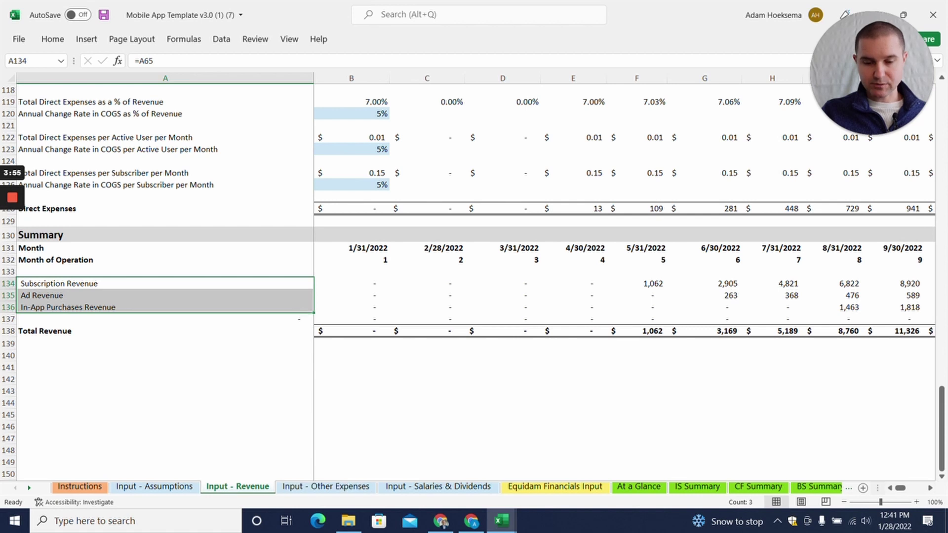
{"action": "left_click", "coordinate": [639, 486]}
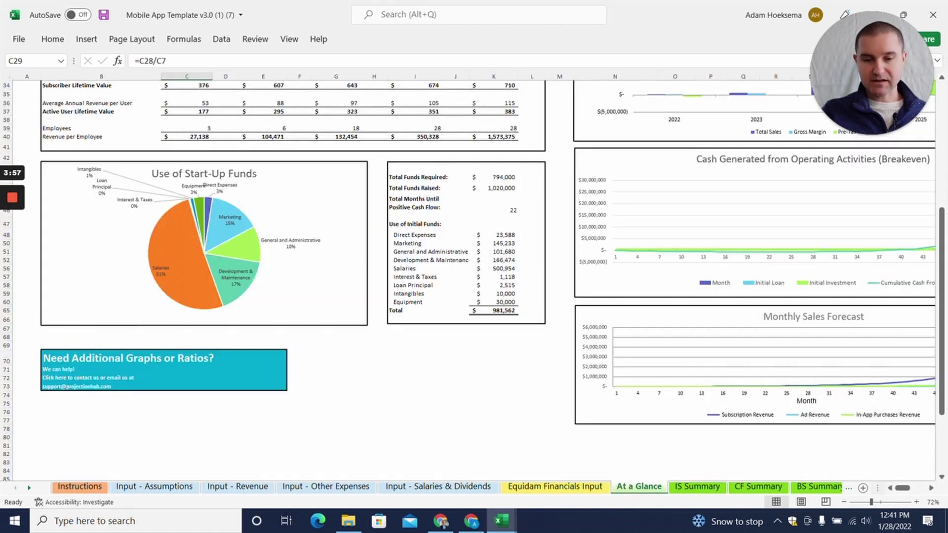
{"action": "left_click_drag", "start_coordinate": [414, 167], "coordinate": [534, 320]}
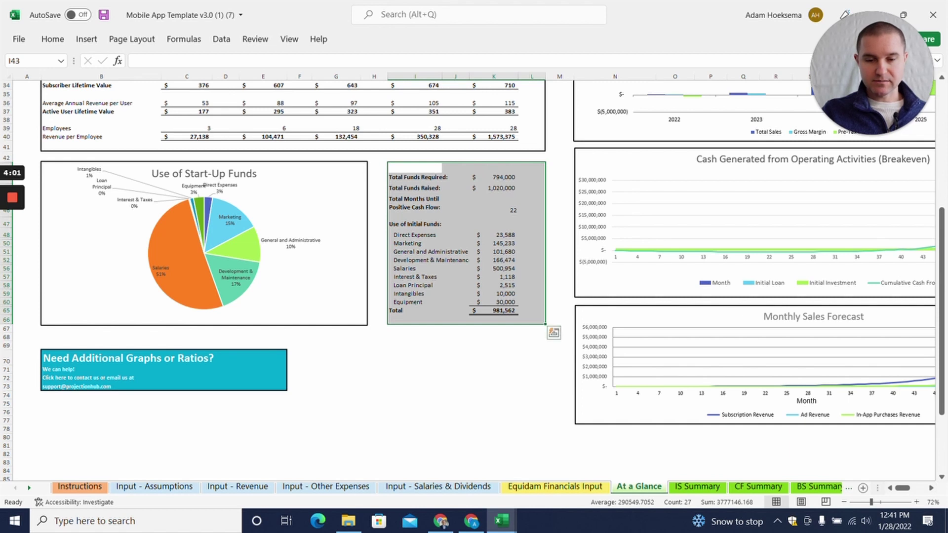
{"action": "left_click", "coordinate": [494, 252]}
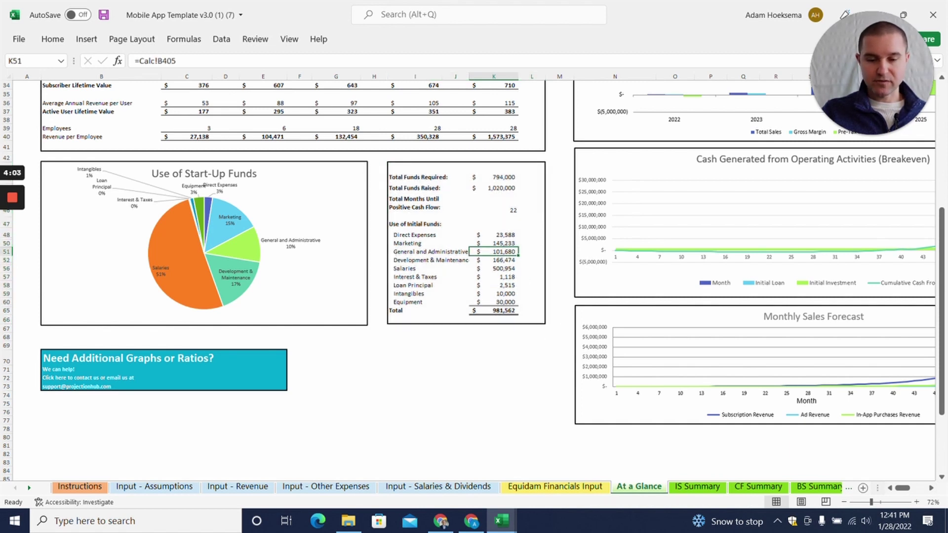
Step: Return to the Pitch Deck workbook and review the Estimated Use of Funds categories and amounts in A110:B115
{"action": "mouse_move", "coordinate": [501, 521]}
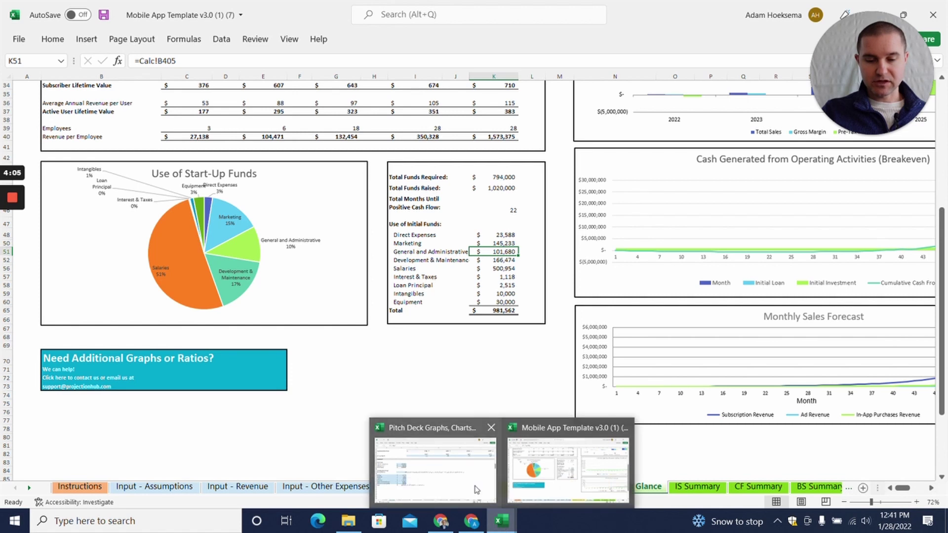
{"action": "left_click", "coordinate": [475, 489]}
{"action": "left_click_drag", "start_coordinate": [228, 292], "coordinate": [74, 356]}
{"action": "left_click", "coordinate": [208, 317]}
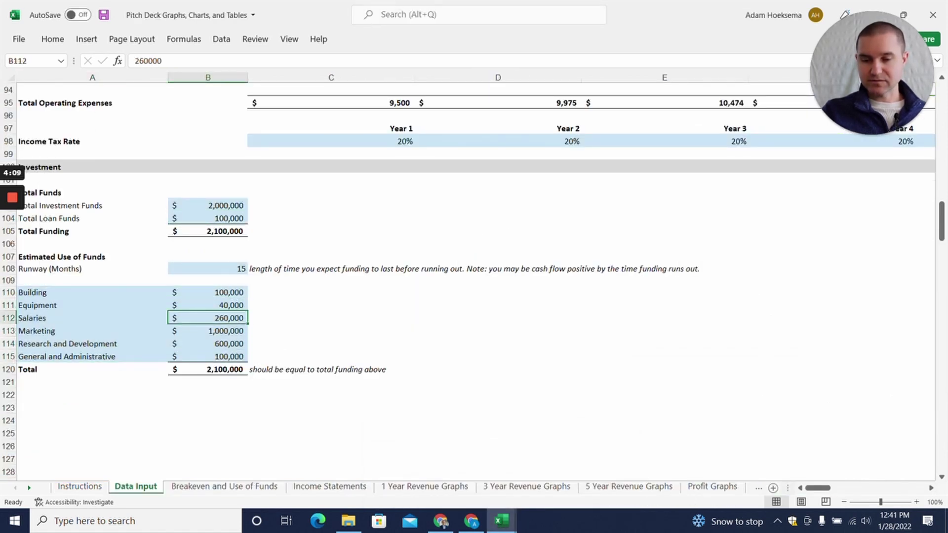
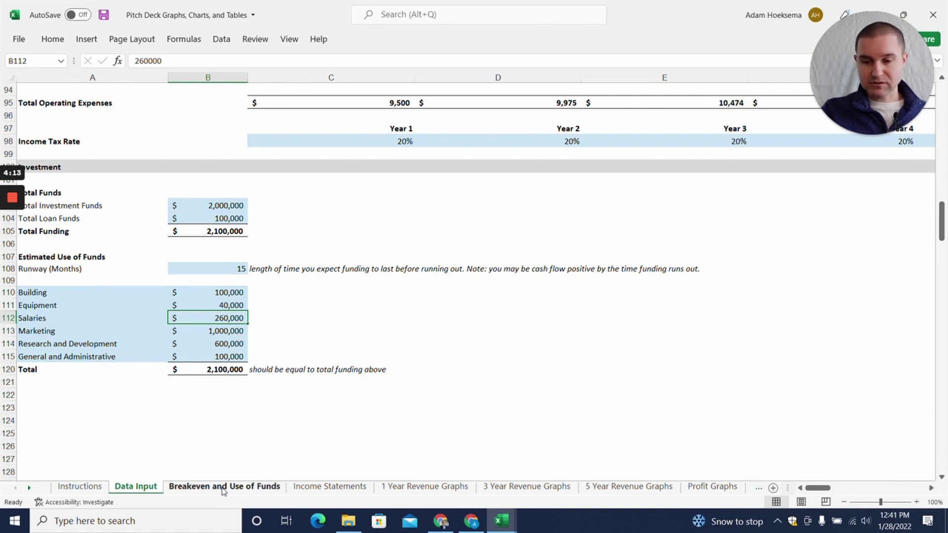
Step: Review the Pitch Deck workbook's output sheets from Breakeven and Use of Funds through the income statements and 1, 3 and 5 year revenue graphs to Profit Graphs
{"action": "left_click", "coordinate": [223, 486]}
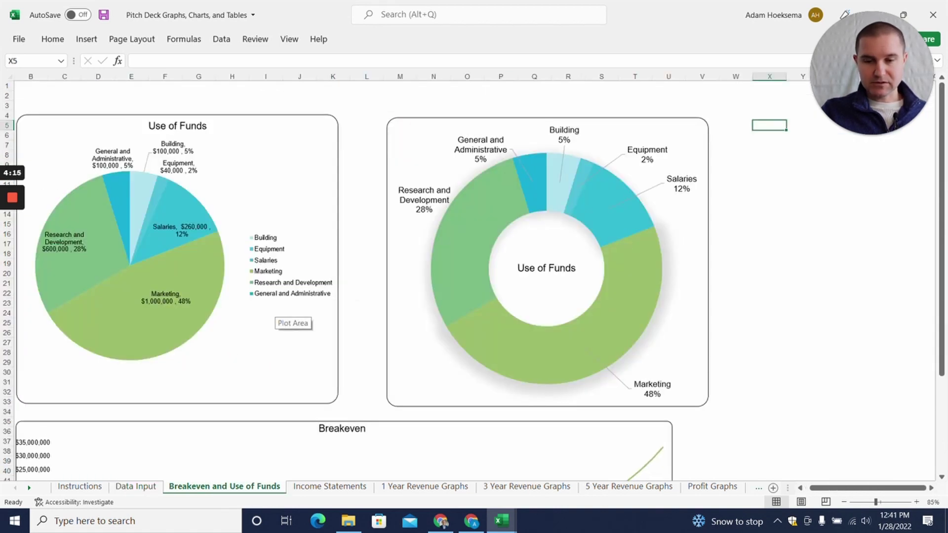
{"action": "scroll", "coordinate": [291, 316], "scroll_direction": "down", "scroll_amount": 3}
{"action": "left_click", "coordinate": [330, 487]}
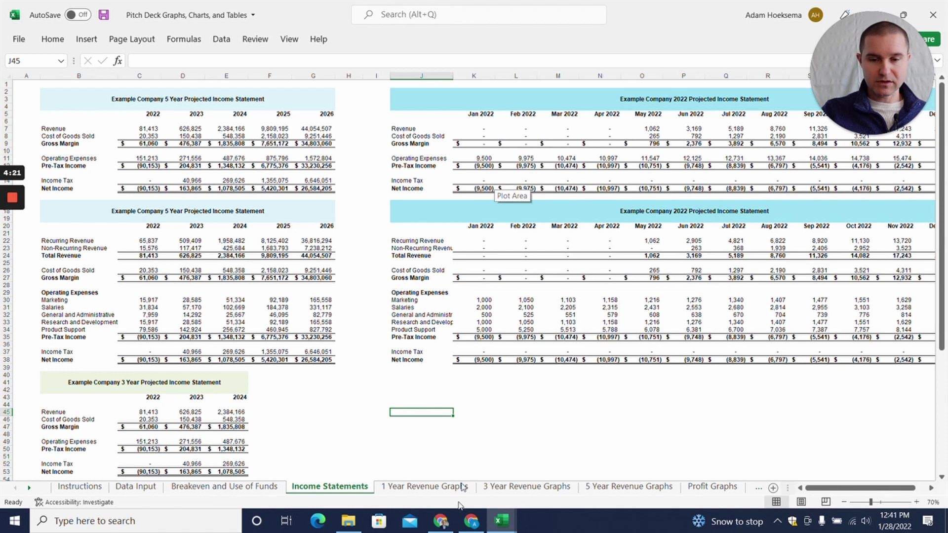
{"action": "left_click", "coordinate": [425, 486]}
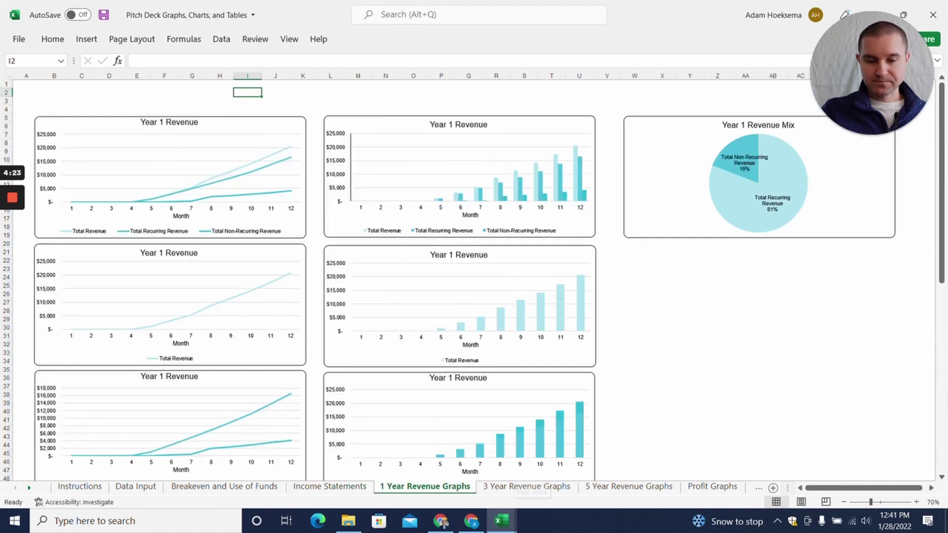
{"action": "left_click", "coordinate": [526, 486]}
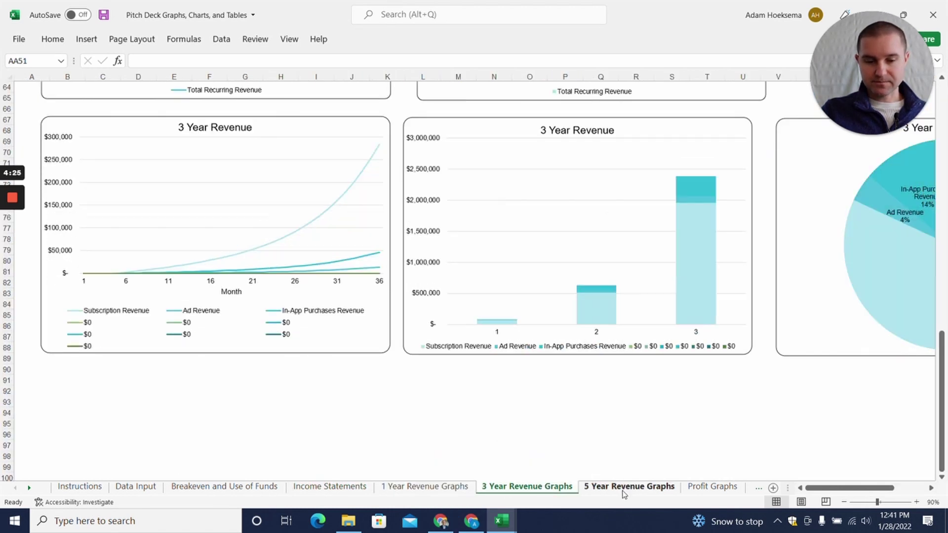
{"action": "left_click", "coordinate": [624, 487]}
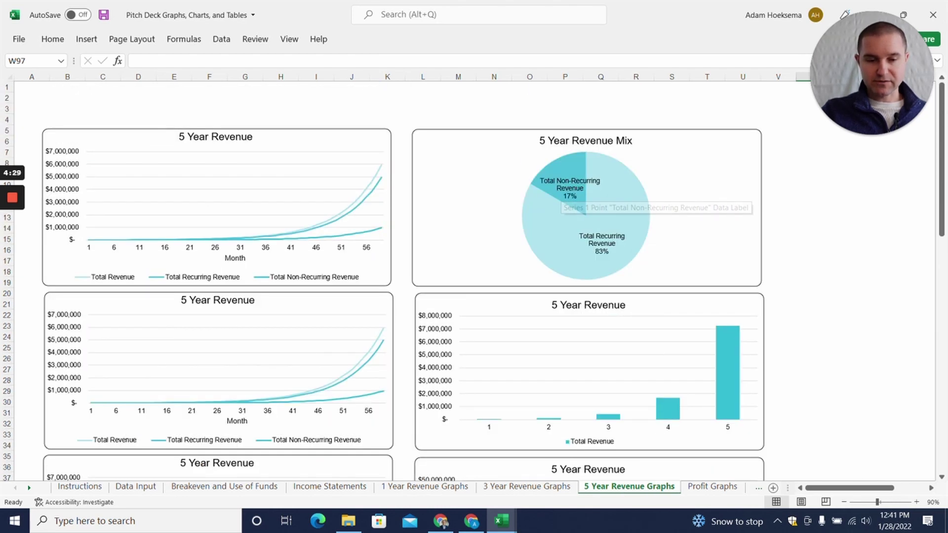
{"action": "scroll", "coordinate": [550, 427], "scroll_direction": "down", "scroll_amount": 2}
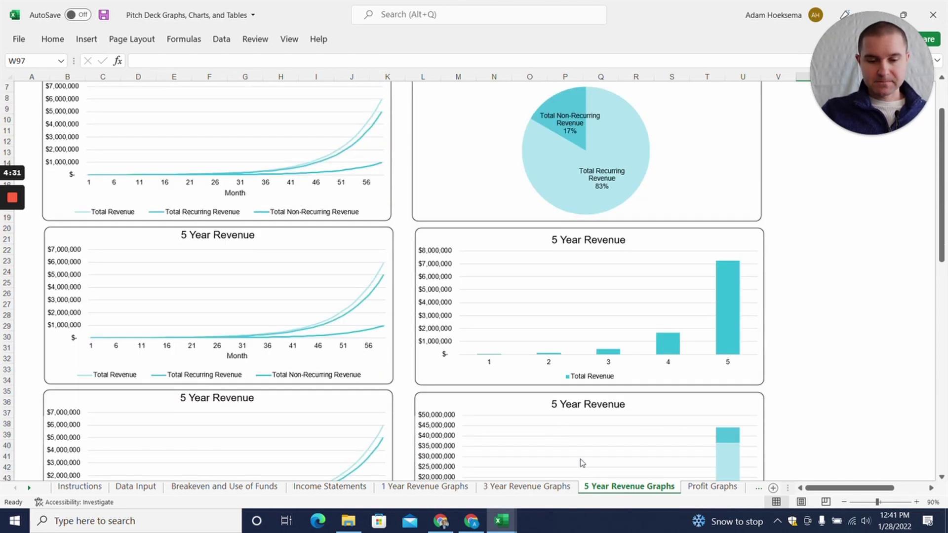
{"action": "left_click", "coordinate": [700, 479]}
{"action": "left_click", "coordinate": [700, 487]}
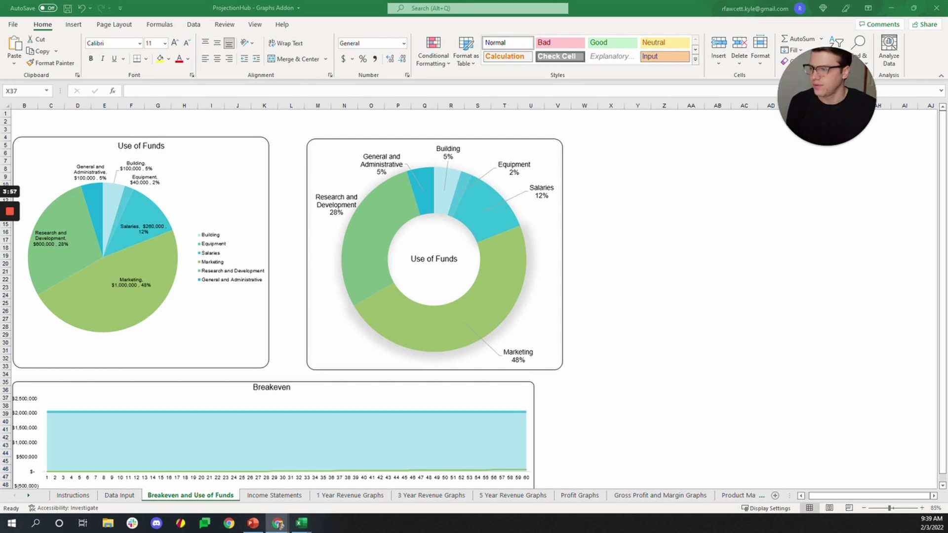
Step: Look through the ProjectionHub - Graphs Addon sheets from Income Statements to Product Margin Graphs, ending back on Breakeven and Use of Funds
{"action": "left_click", "coordinate": [521, 293]}
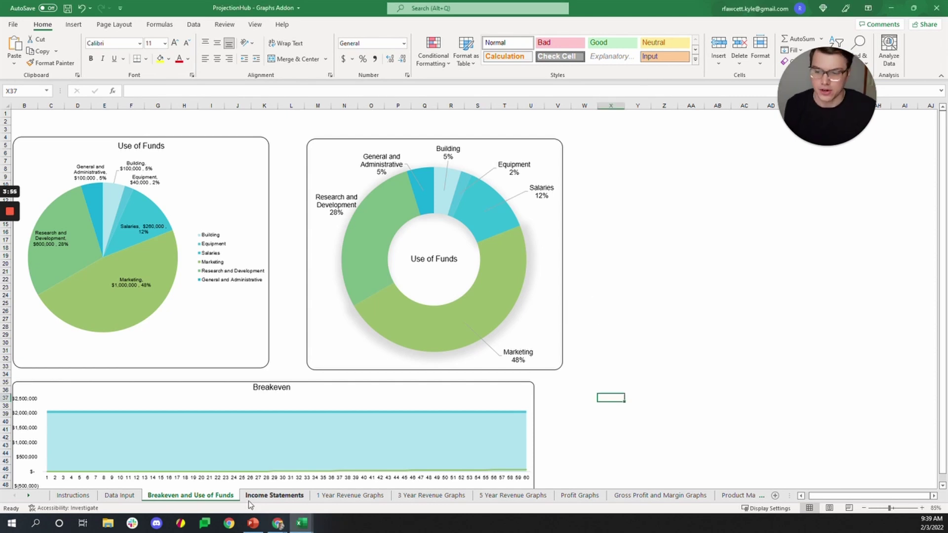
{"action": "left_click", "coordinate": [273, 495]}
{"action": "left_click", "coordinate": [350, 495]}
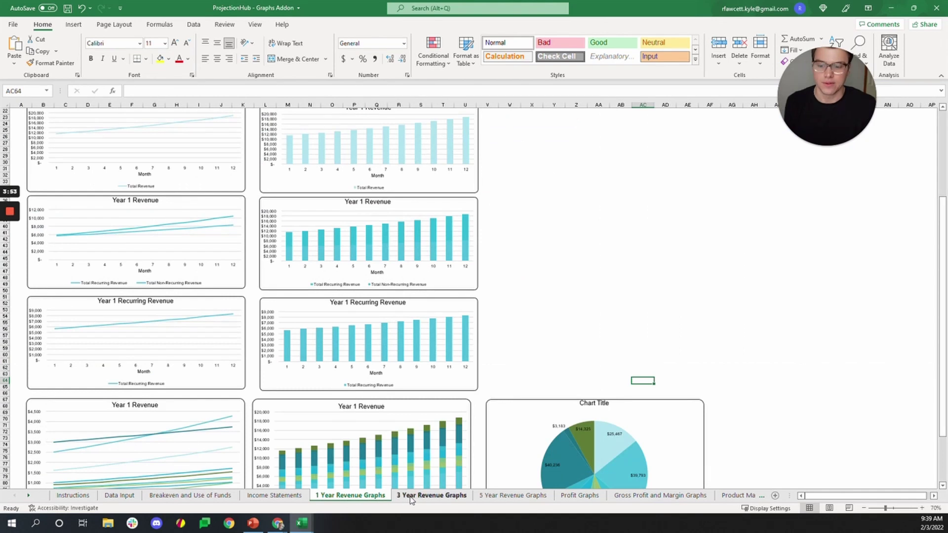
{"action": "left_click", "coordinate": [431, 496]}
{"action": "left_click", "coordinate": [513, 495]}
{"action": "left_click", "coordinate": [580, 495]}
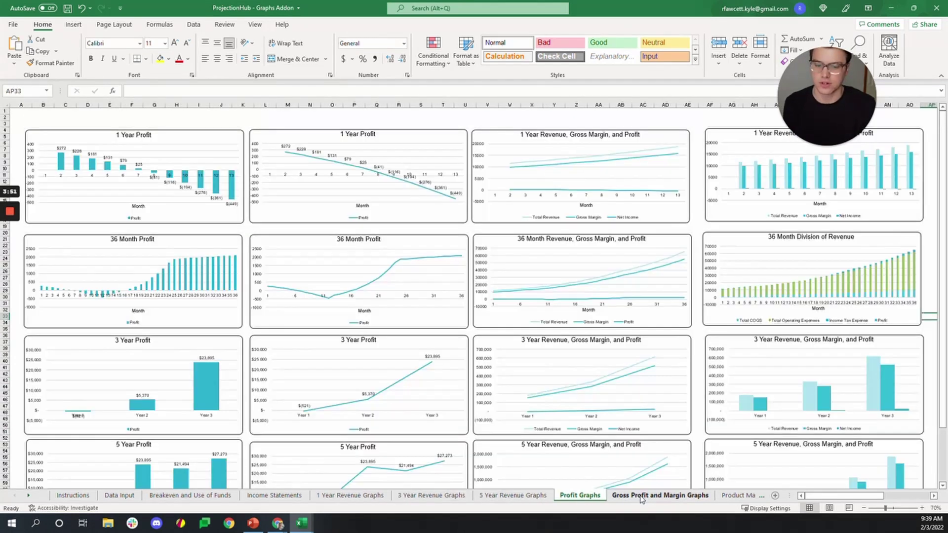
{"action": "left_click", "coordinate": [641, 495]}
{"action": "left_click", "coordinate": [738, 496]}
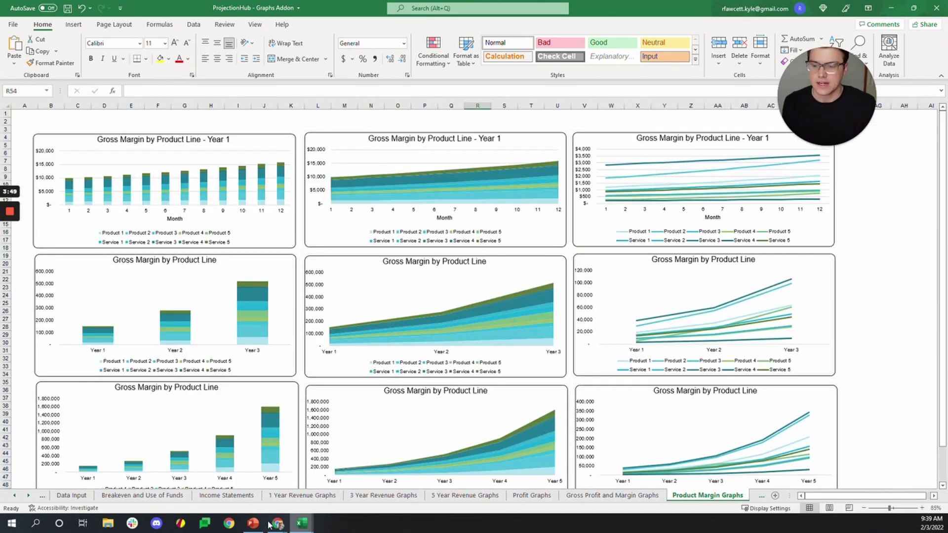
{"action": "left_click", "coordinate": [156, 495]}
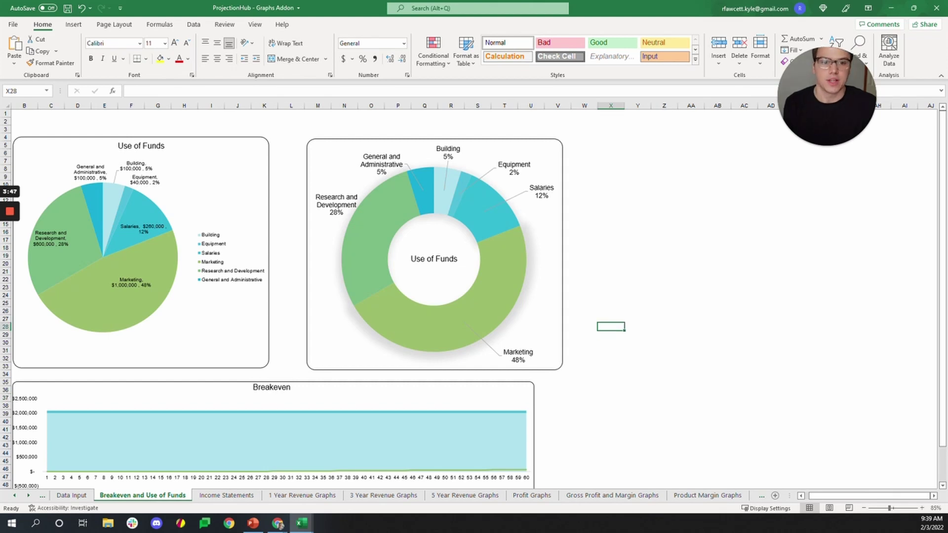
Step: Check the Data Input sheet, glance at 1 Year Revenue Graphs and Income Statements, and return to Breakeven and Use of Funds
{"action": "left_click", "coordinate": [526, 352]}
{"action": "left_click", "coordinate": [637, 295]}
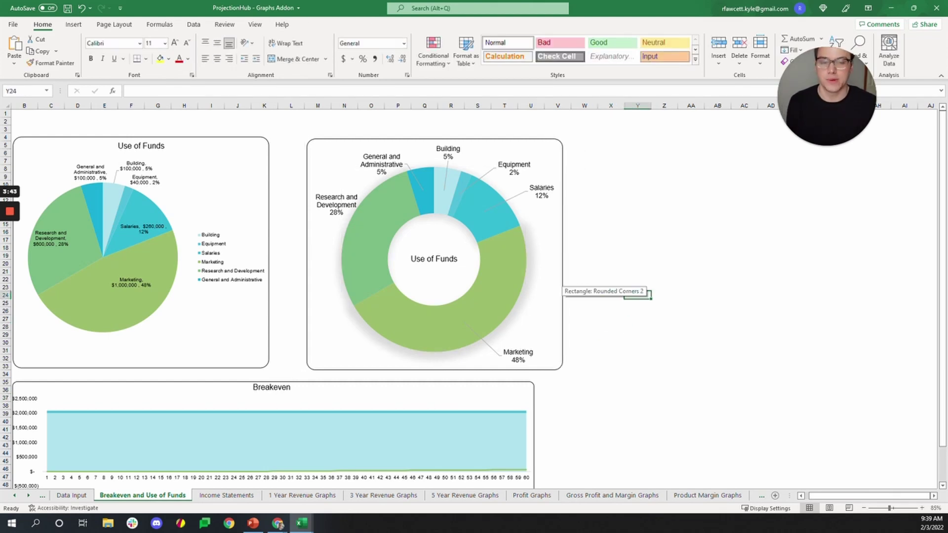
{"action": "left_click", "coordinate": [69, 495]}
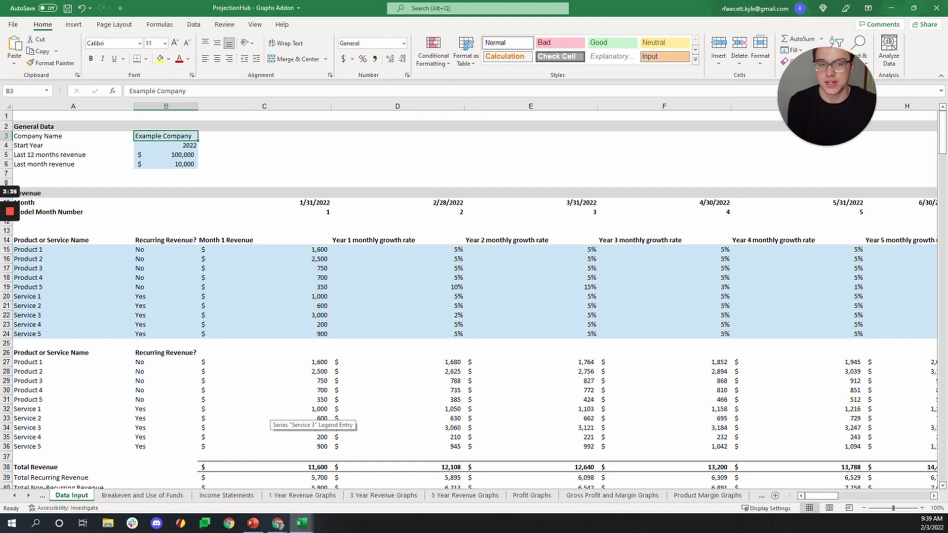
{"action": "left_click", "coordinate": [297, 495]}
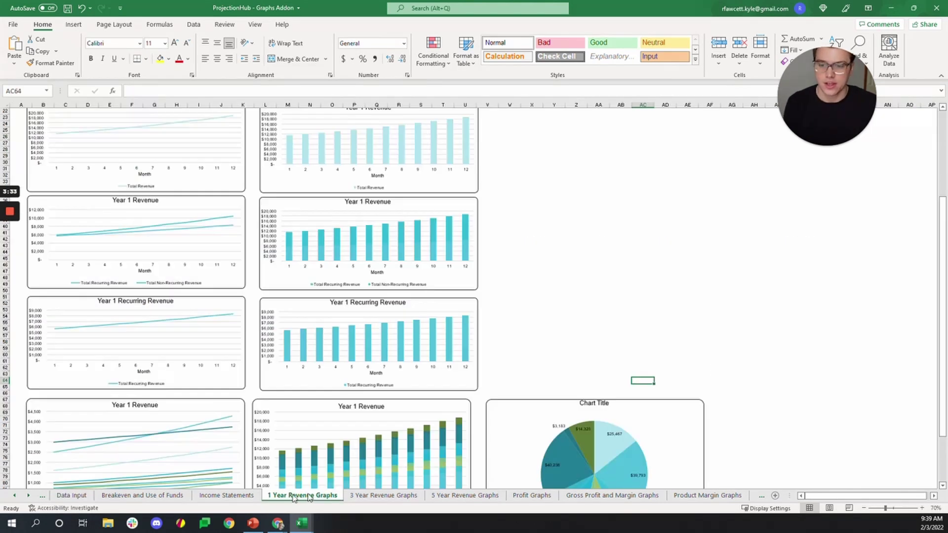
{"action": "left_click", "coordinate": [221, 495]}
{"action": "left_click", "coordinate": [147, 496]}
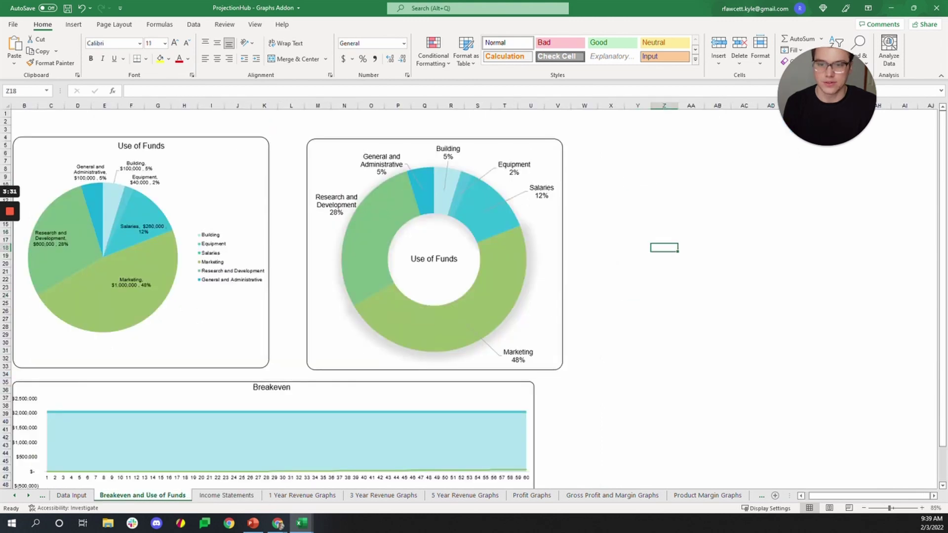
Step: Review the line and area chart types available for inserting a new chart
{"action": "left_click", "coordinate": [74, 24]}
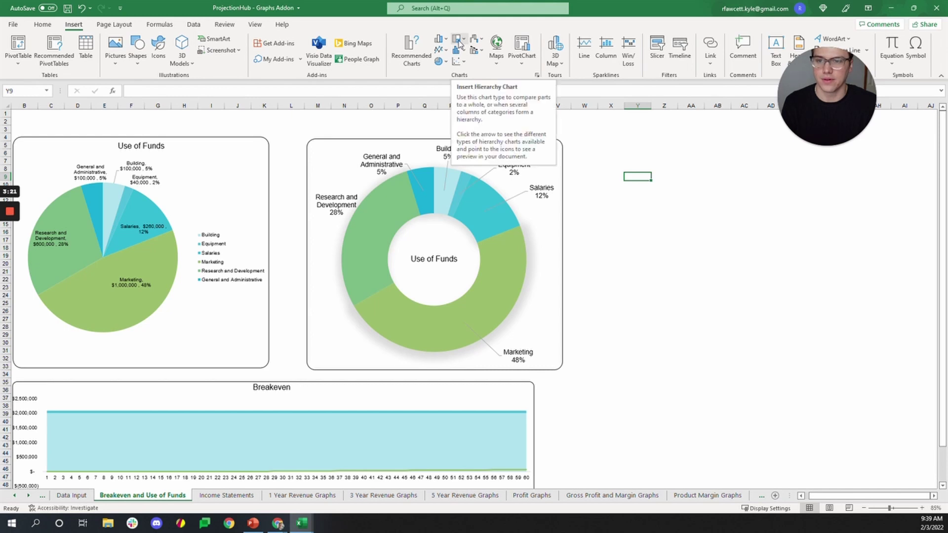
{"action": "left_click", "coordinate": [441, 51]}
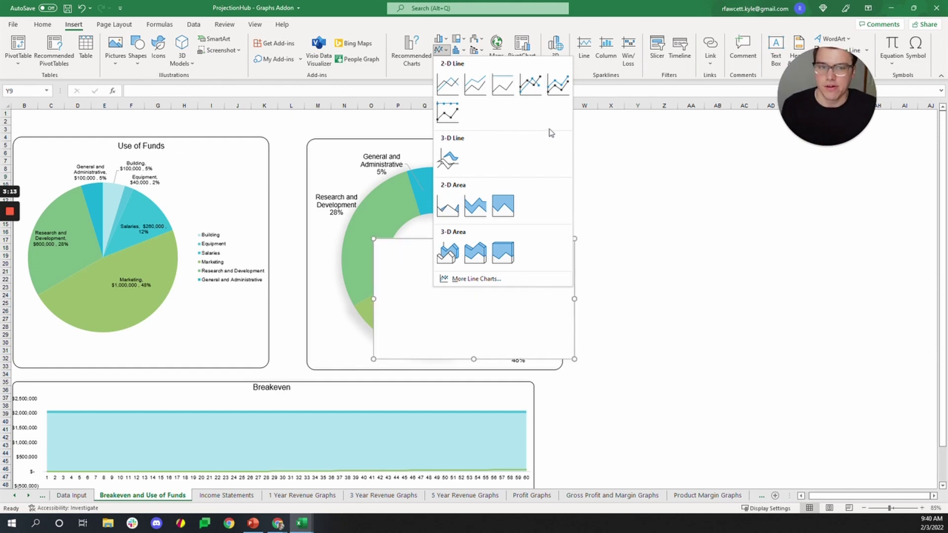
{"action": "left_click", "coordinate": [671, 154]}
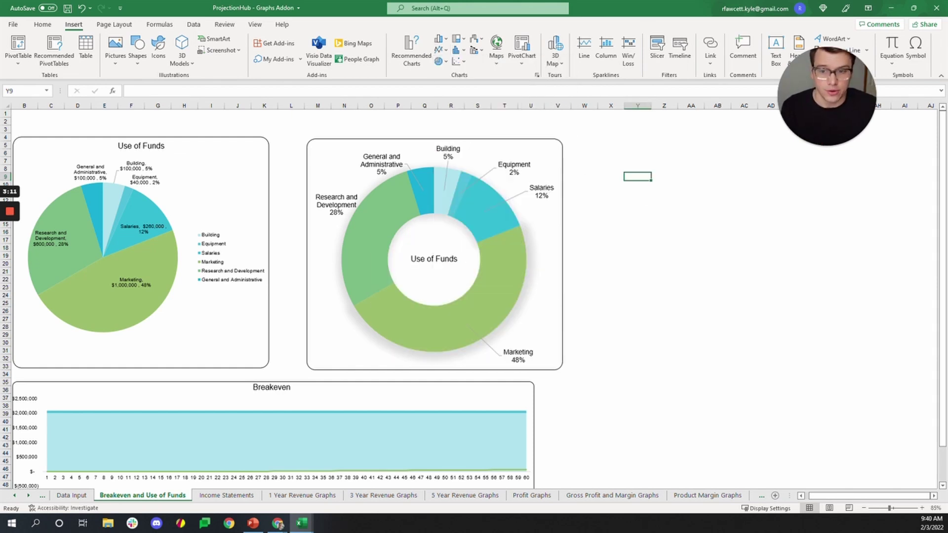
Step: Duplicate the Use of Funds doughnut chart and align the copy beside the original in the empty columns
{"action": "left_click", "coordinate": [508, 251]}
{"action": "left_click", "coordinate": [634, 186]}
{"action": "left_click", "coordinate": [543, 150]}
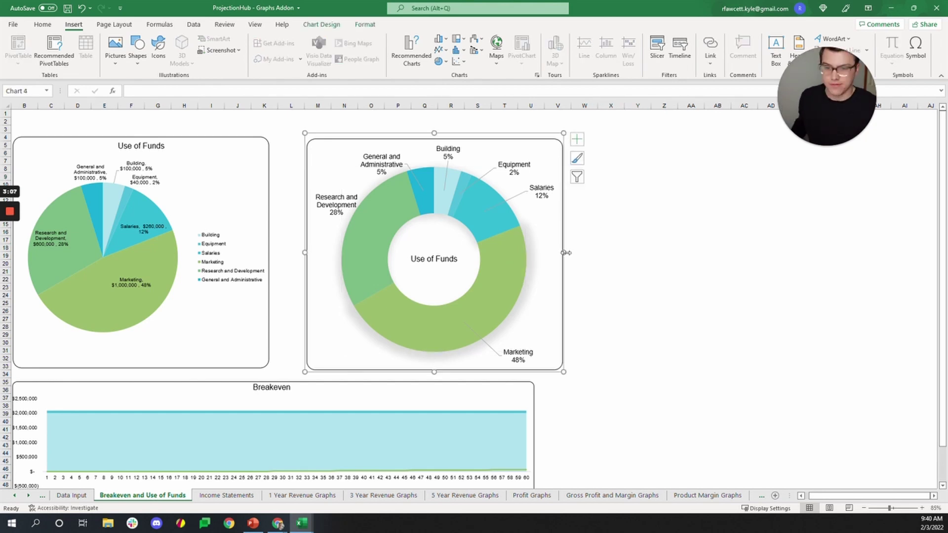
{"action": "left_click", "coordinate": [637, 152]}
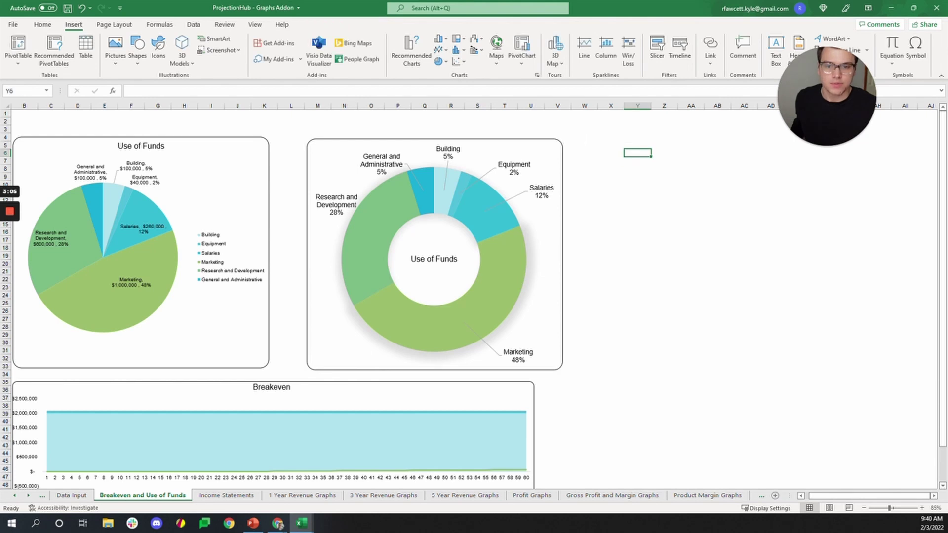
{"action": "key", "text": "ctrl+v"}
{"action": "left_click_drag", "start_coordinate": [636, 163], "coordinate": [613, 152]}
{"action": "key", "text": "Up"}
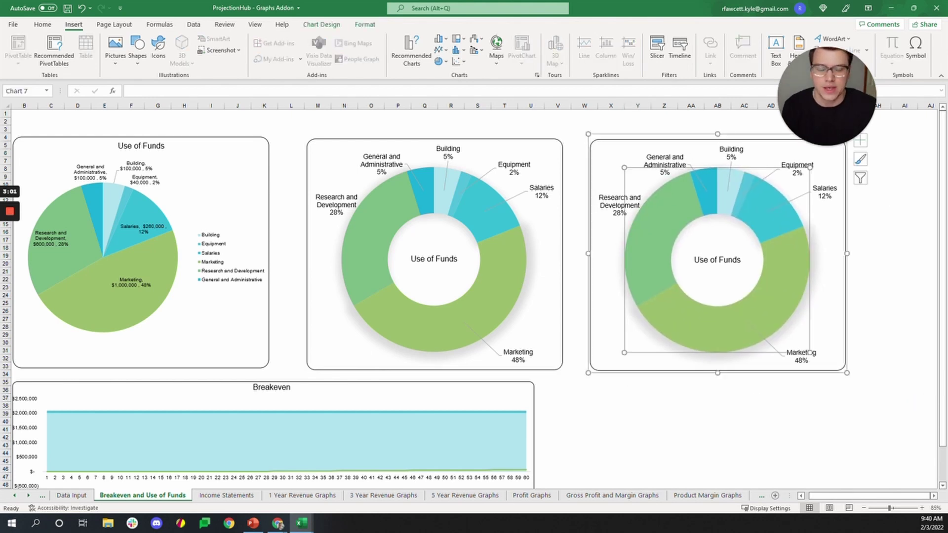
{"action": "key", "text": "Escape"}
Step: Bring up the chart type choices for the copied Use of Funds chart and preview the different pie variants
{"action": "right_click", "coordinate": [626, 258]}
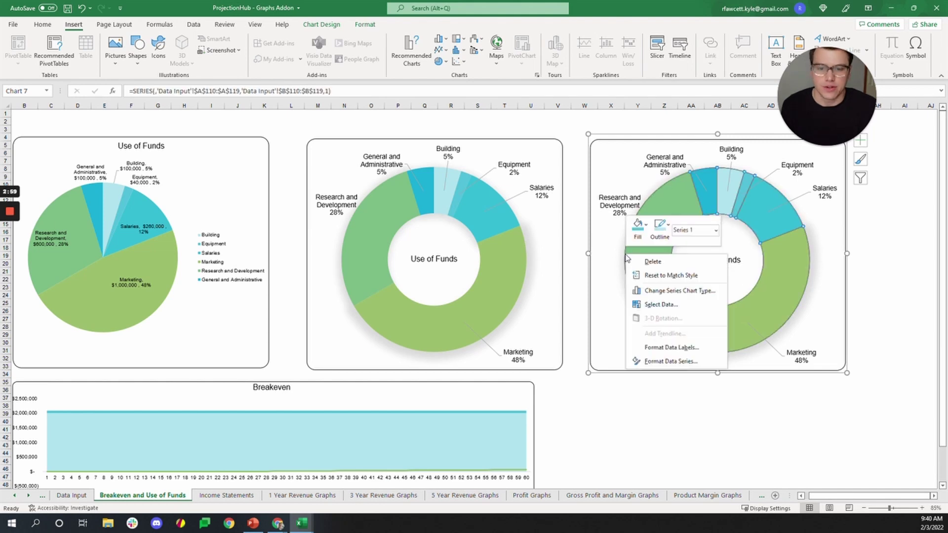
{"action": "right_click", "coordinate": [827, 273]}
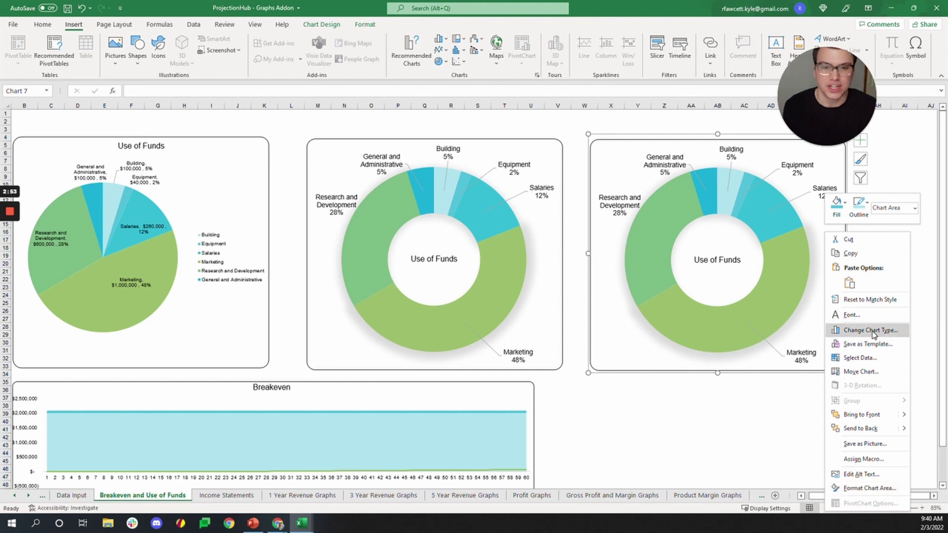
{"action": "left_click", "coordinate": [328, 25]}
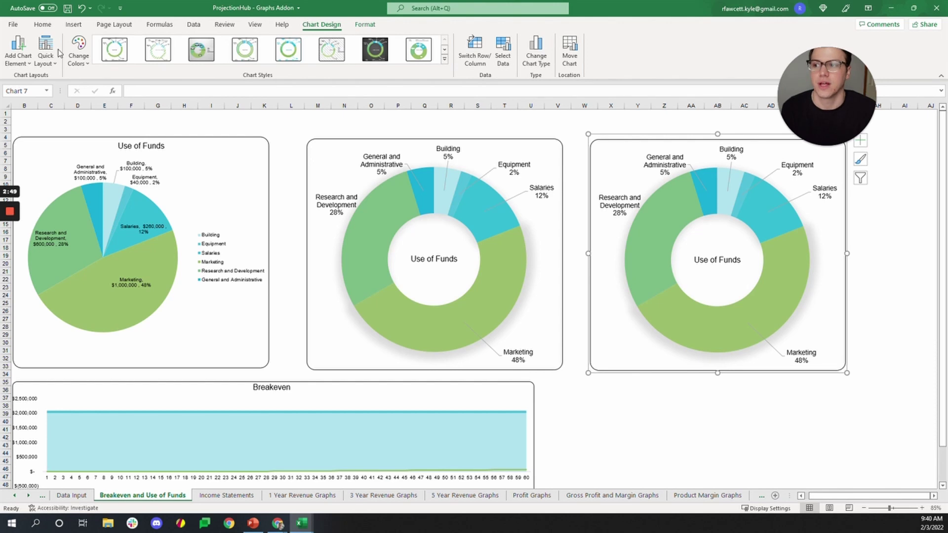
{"action": "left_click", "coordinate": [536, 55]}
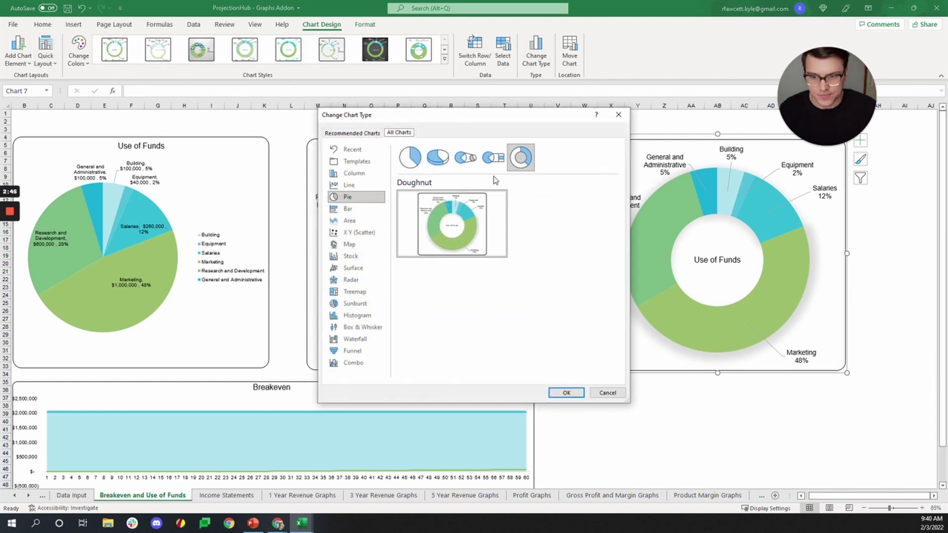
{"action": "left_click", "coordinate": [492, 160]}
{"action": "left_click", "coordinate": [465, 163]}
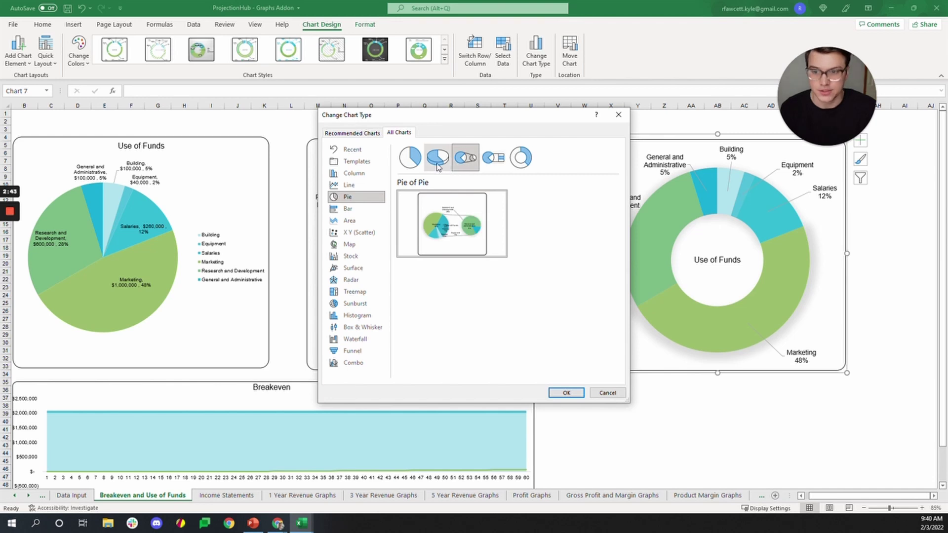
{"action": "left_click", "coordinate": [436, 159]}
{"action": "left_click", "coordinate": [410, 158]}
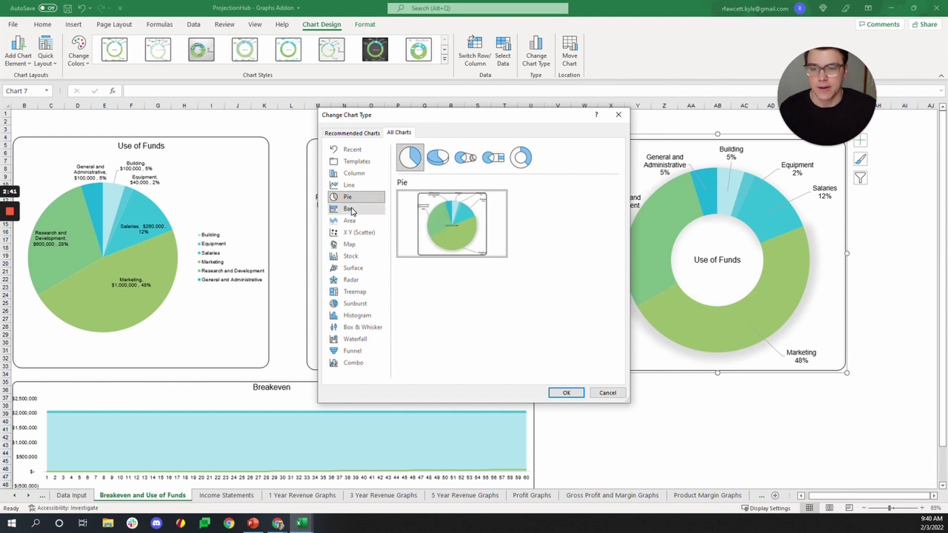
Step: Compare the Bar, Treemap, Map and Pie chart types for the copied Use of Funds chart
{"action": "left_click", "coordinate": [351, 210]}
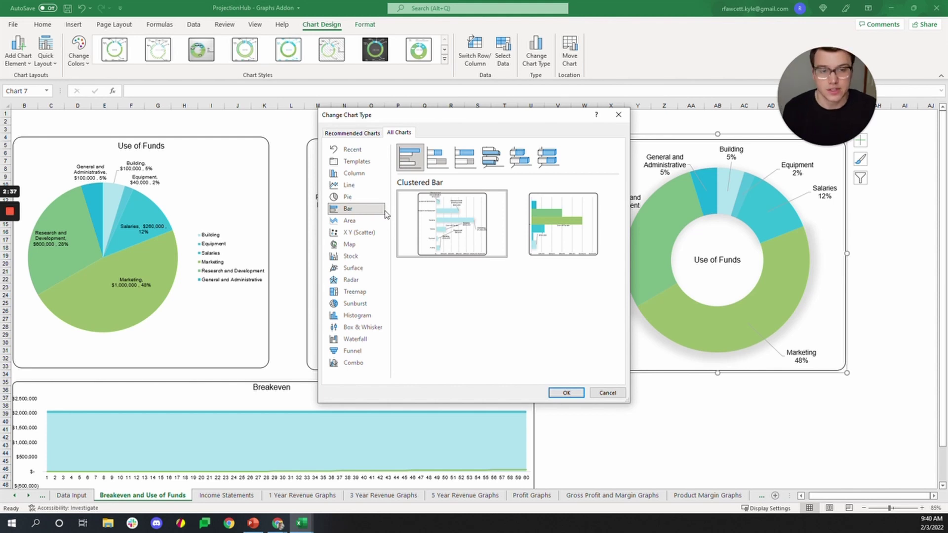
{"action": "left_click", "coordinate": [357, 293]}
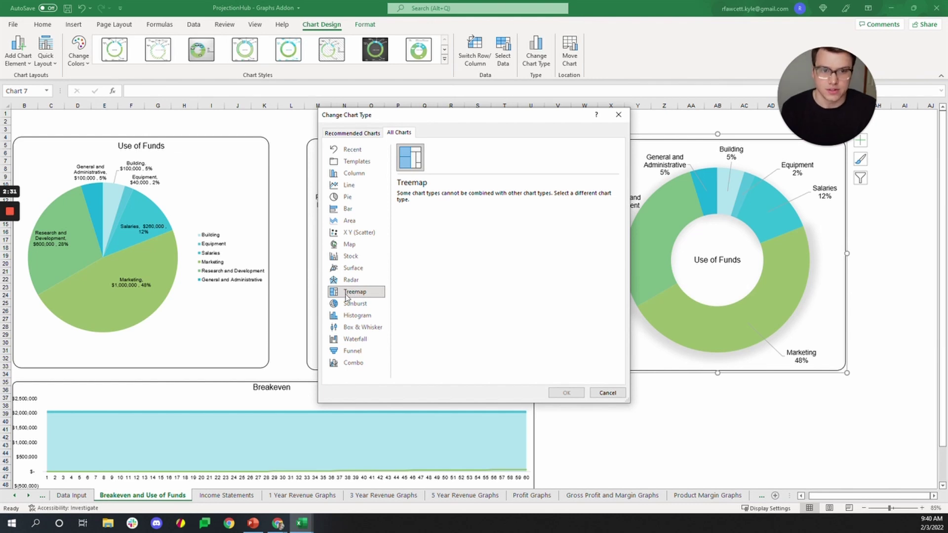
{"action": "left_click", "coordinate": [352, 246]}
{"action": "left_click", "coordinate": [349, 197]}
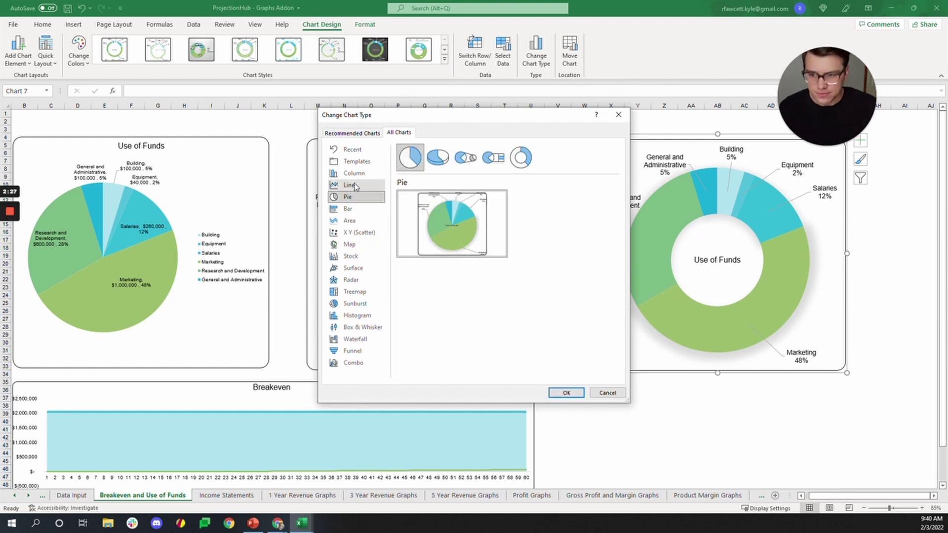
Step: Change the copied Use of Funds chart to a 3-D Clustered Column using the layout with separately coloured columns
{"action": "left_click", "coordinate": [353, 173]}
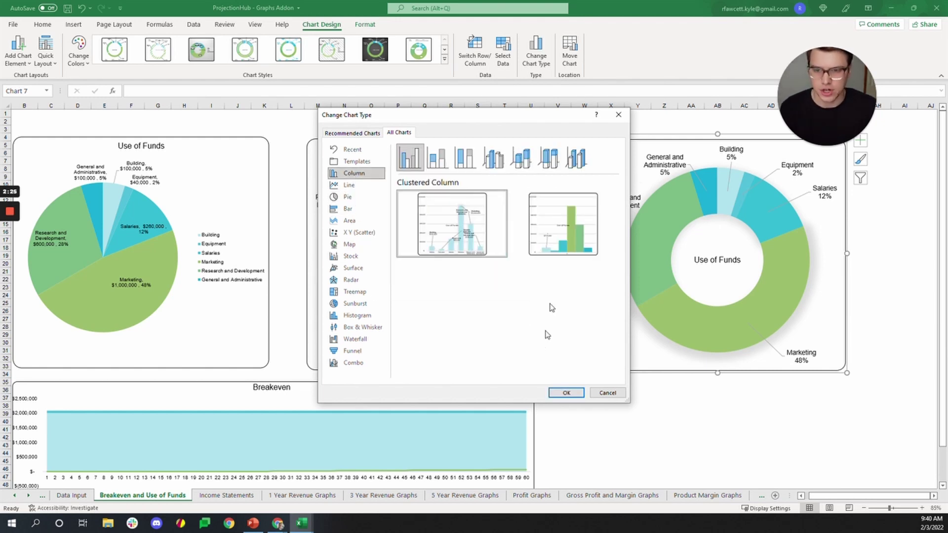
{"action": "left_click", "coordinate": [493, 158]}
{"action": "mouse_move", "coordinate": [549, 246]}
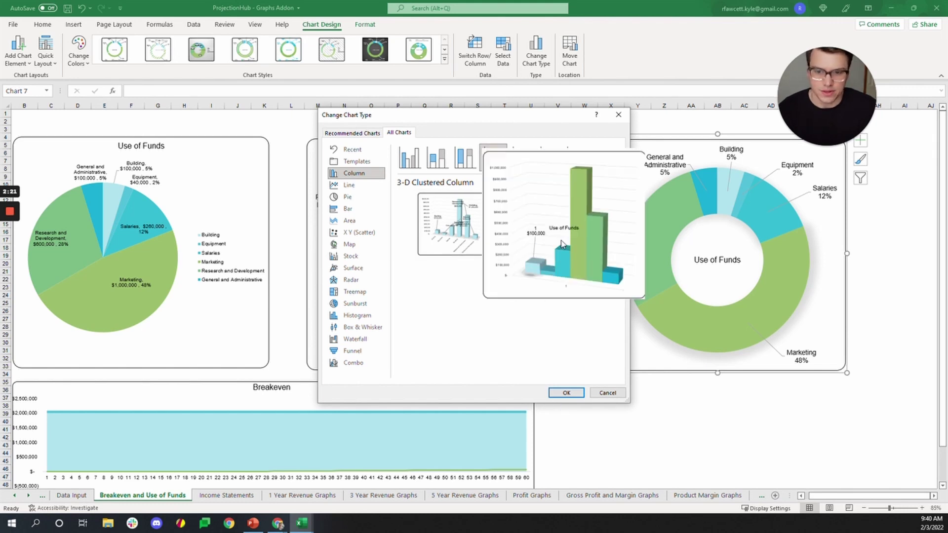
{"action": "left_click", "coordinate": [562, 393]}
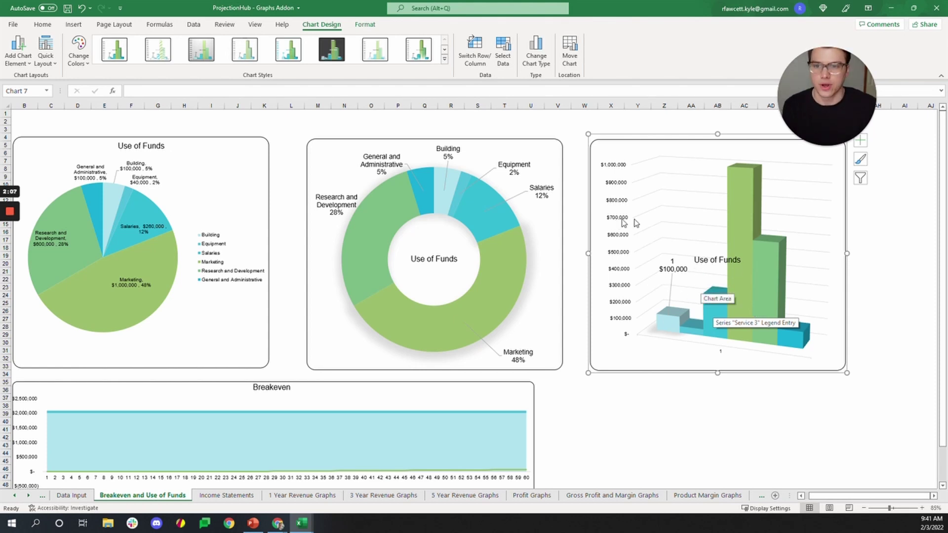
{"action": "right_click", "coordinate": [709, 237]}
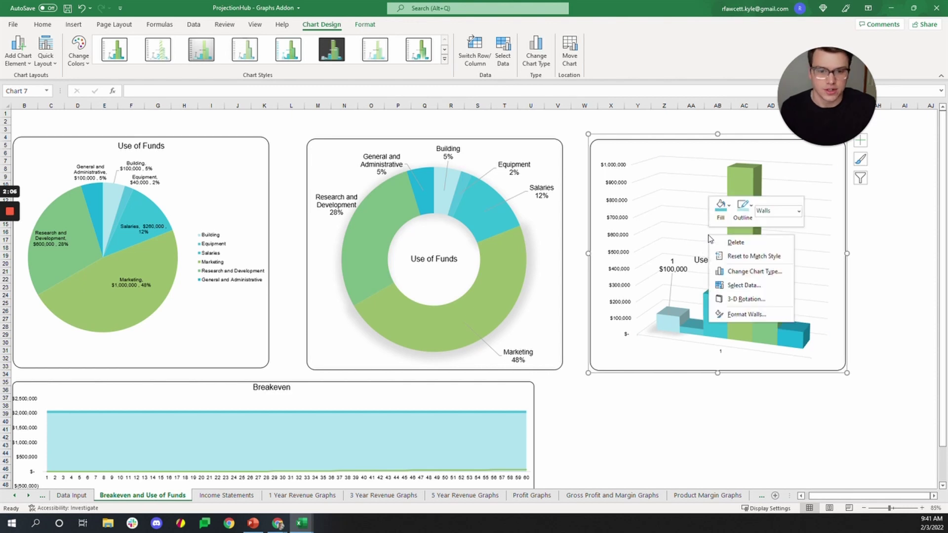
{"action": "left_click", "coordinate": [808, 241]}
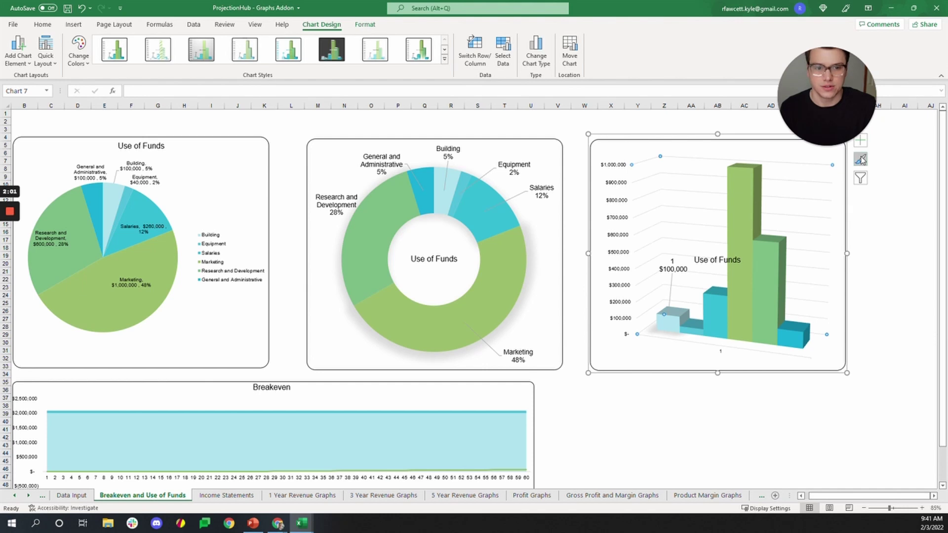
{"action": "left_click", "coordinate": [826, 94]}
{"action": "left_click_drag", "start_coordinate": [820, 112], "coordinate": [840, 73]}
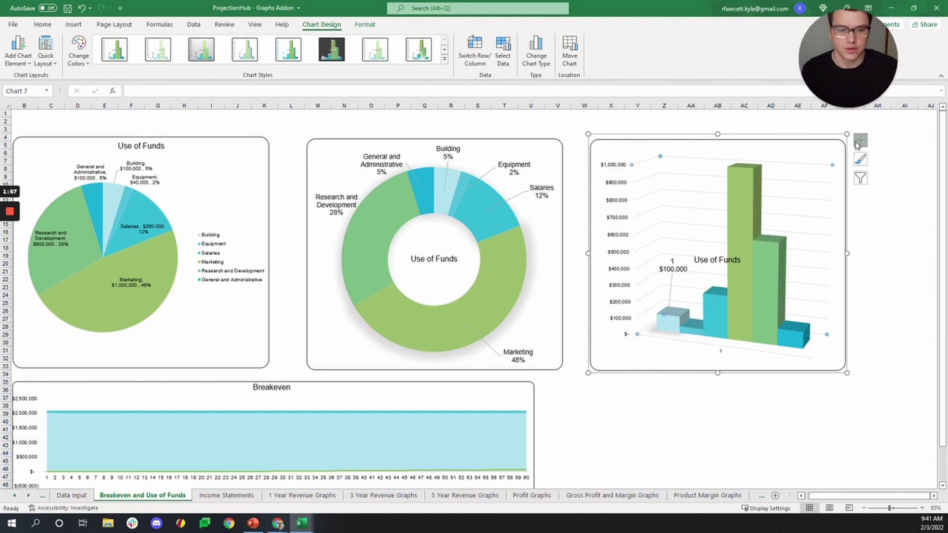
Step: Remove the data labels, gridlines and chart title from the copied 3-D column chart, keeping its axes shown and its legend off
{"action": "left_click", "coordinate": [859, 142]}
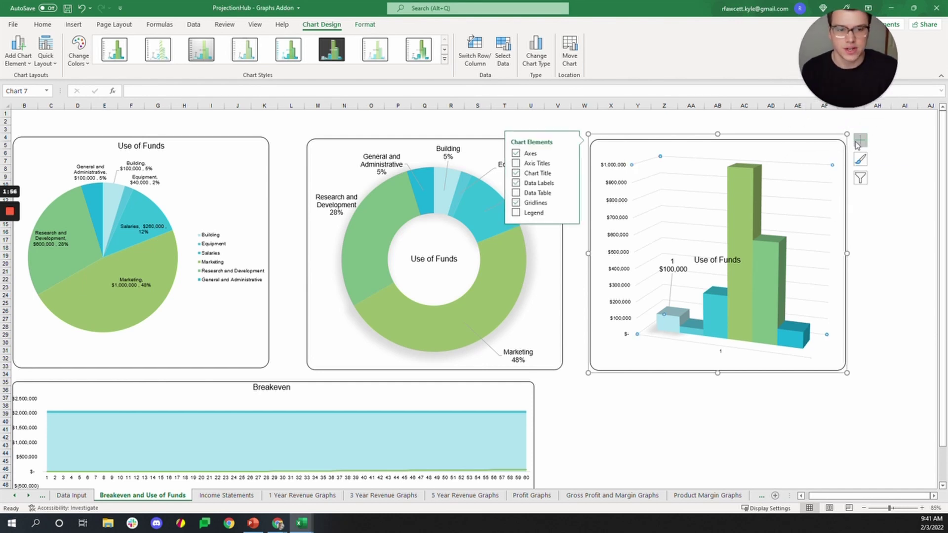
{"action": "left_click", "coordinate": [515, 154]}
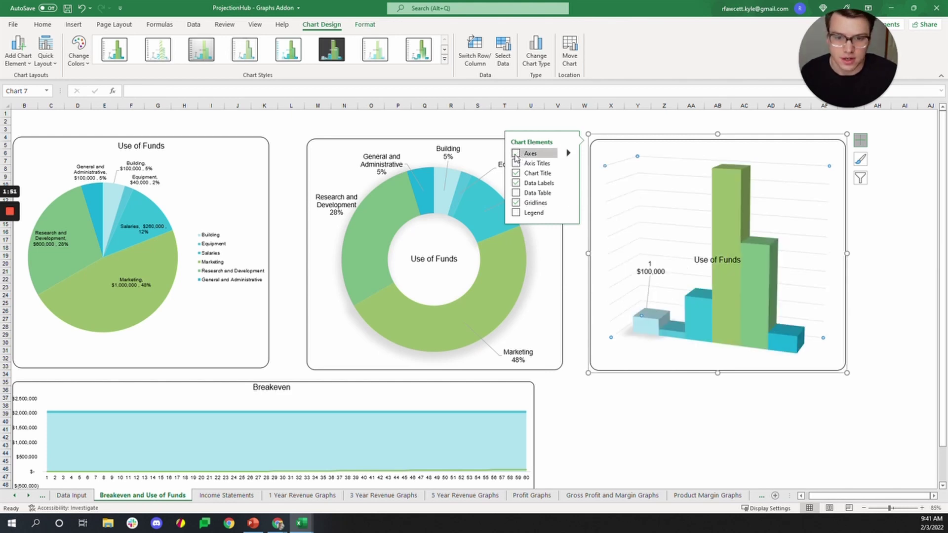
{"action": "left_click", "coordinate": [515, 154]}
{"action": "left_click", "coordinate": [516, 184]}
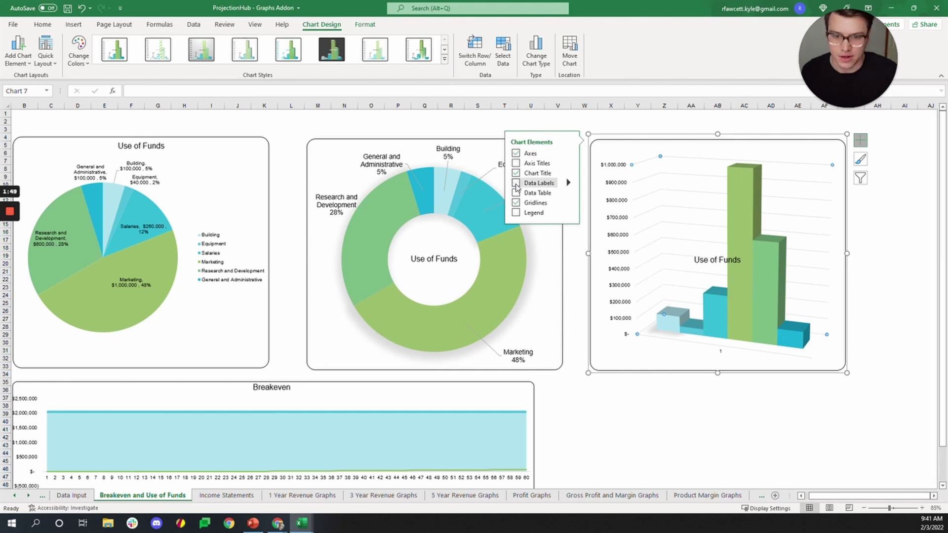
{"action": "left_click", "coordinate": [516, 203]}
{"action": "left_click", "coordinate": [515, 212]}
{"action": "left_click", "coordinate": [515, 212]}
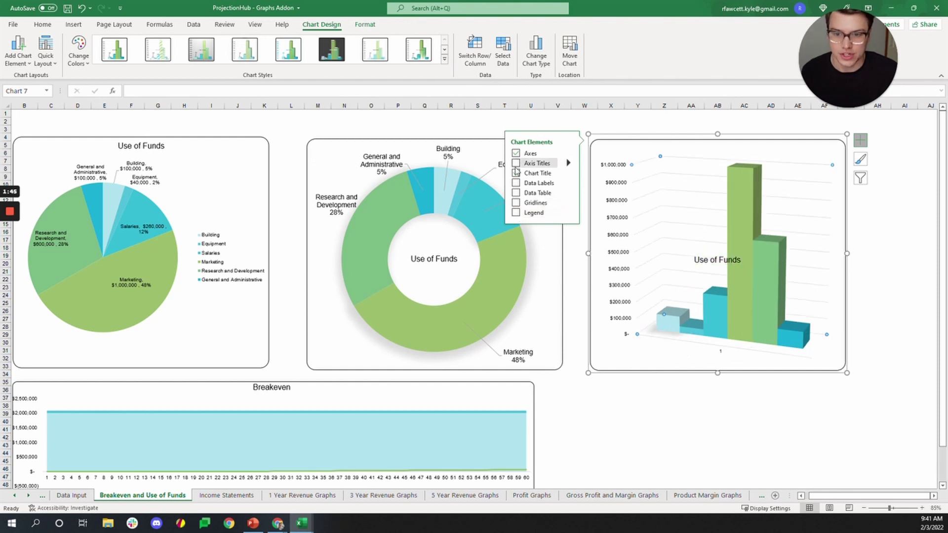
{"action": "left_click", "coordinate": [516, 173]}
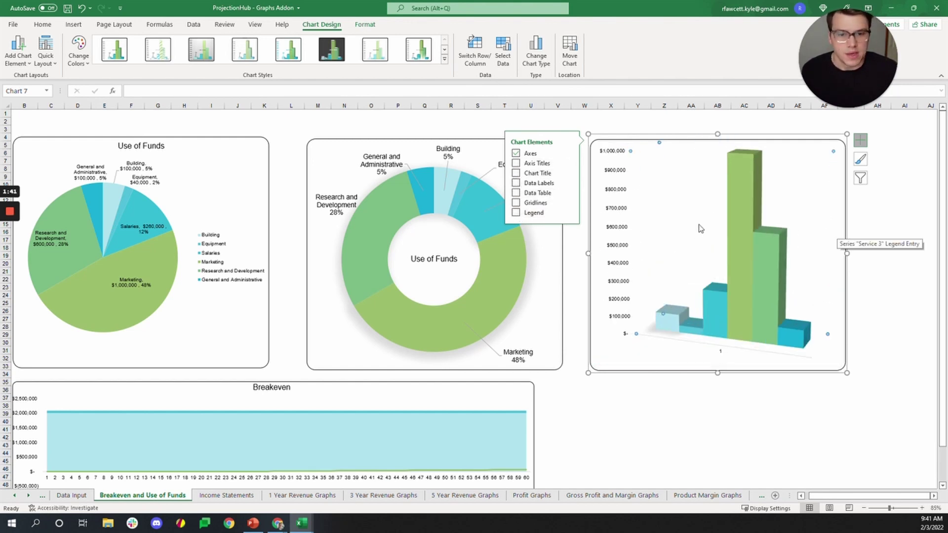
{"action": "left_click", "coordinate": [904, 248]}
Step: Look through the formatting commands available for the tallest column, the walls and the plot area of the 3-D column chart
{"action": "left_click", "coordinate": [744, 223]}
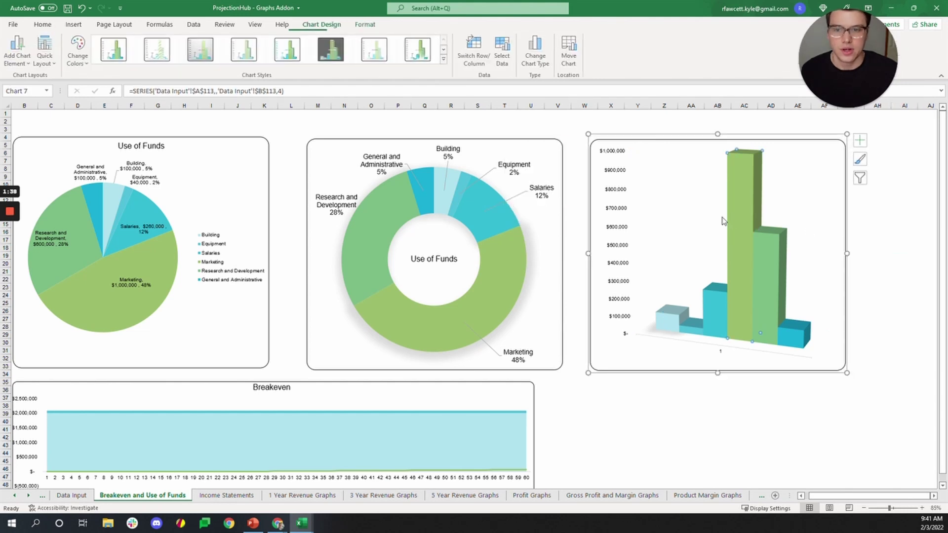
{"action": "left_click", "coordinate": [374, 24]}
{"action": "right_click", "coordinate": [674, 261]}
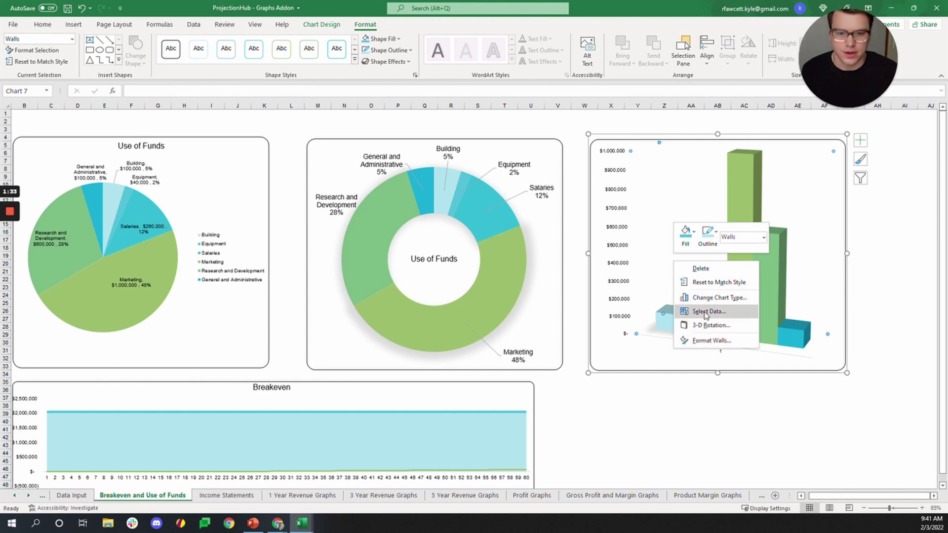
{"action": "right_click", "coordinate": [662, 354]}
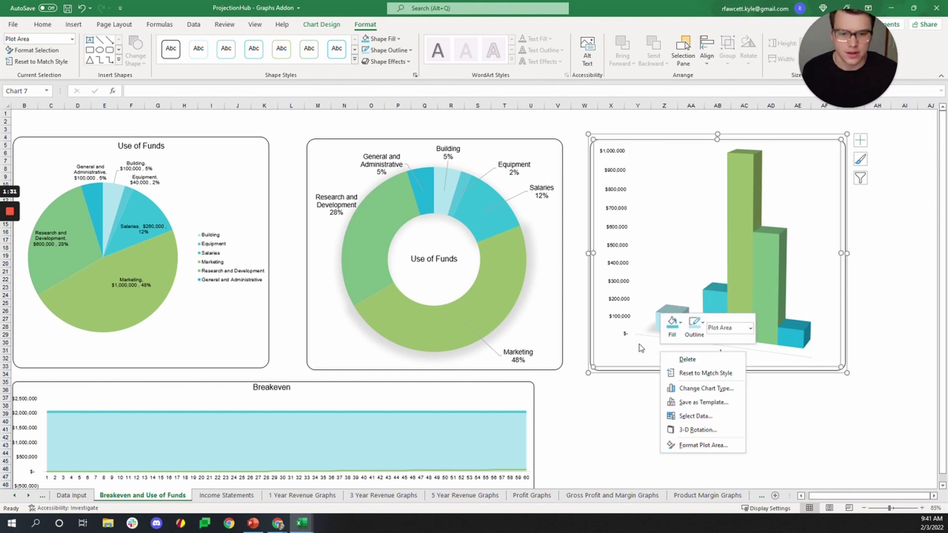
{"action": "key", "text": "Escape"}
{"action": "left_click", "coordinate": [637, 406]}
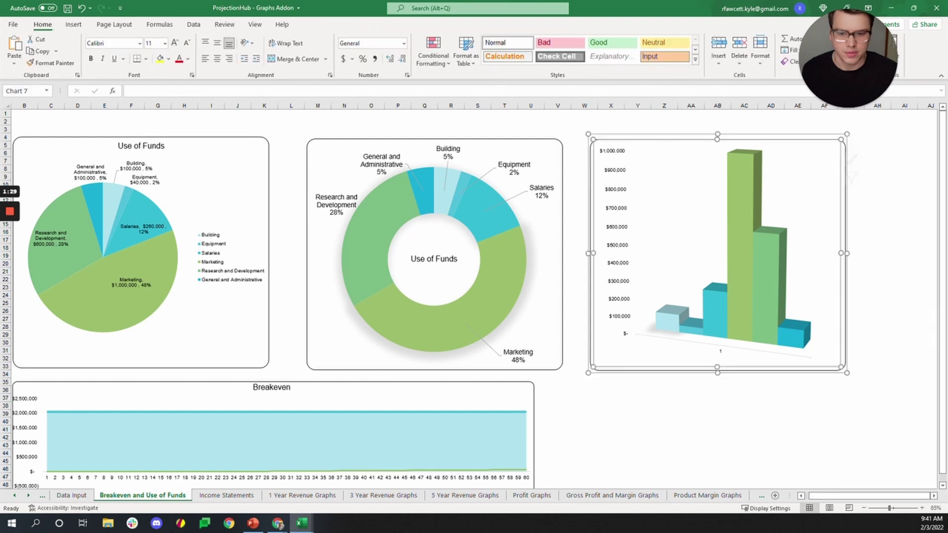
Step: Open the plot area formatting of the 3-D column chart and review its fill and border options
{"action": "right_click", "coordinate": [640, 362]}
{"action": "left_click", "coordinate": [686, 456]}
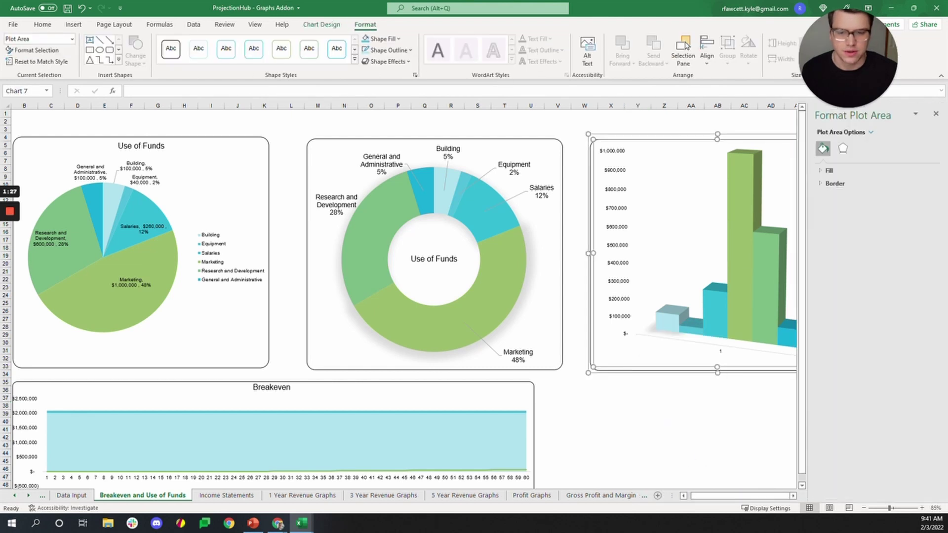
{"action": "left_click", "coordinate": [822, 150]}
{"action": "left_click", "coordinate": [821, 170]}
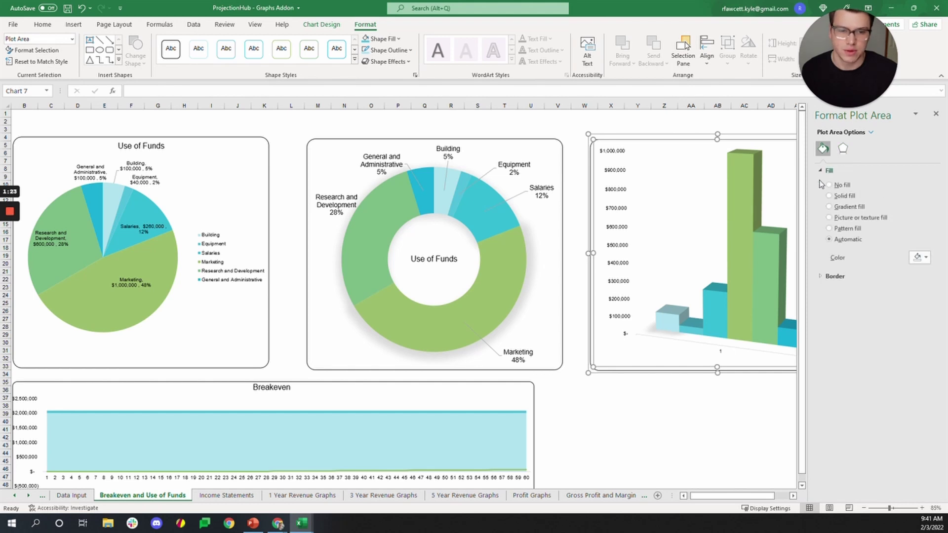
{"action": "left_click", "coordinate": [821, 278]}
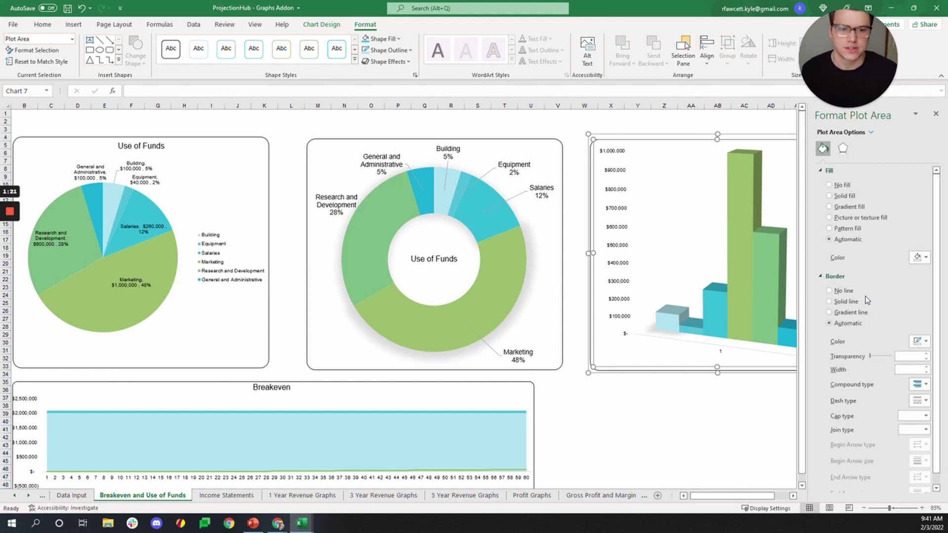
{"action": "left_click", "coordinate": [691, 414]}
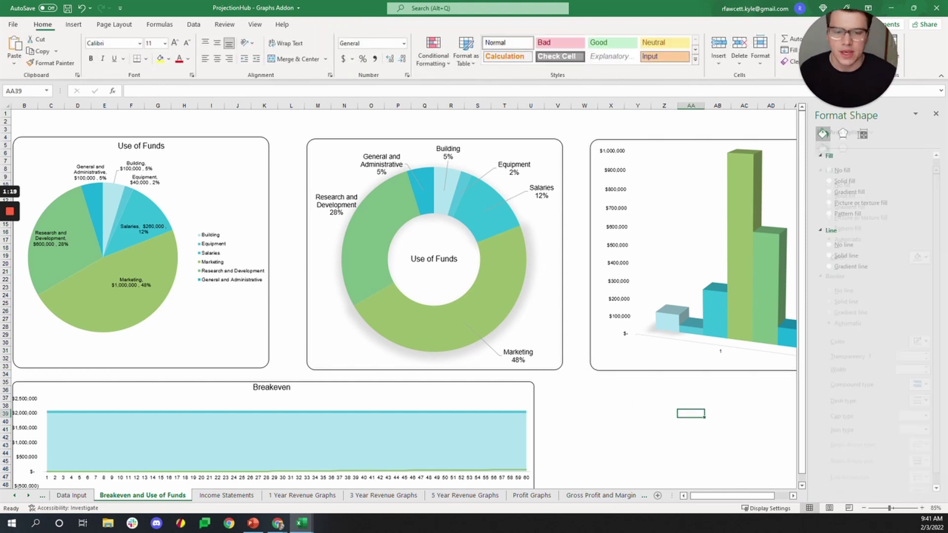
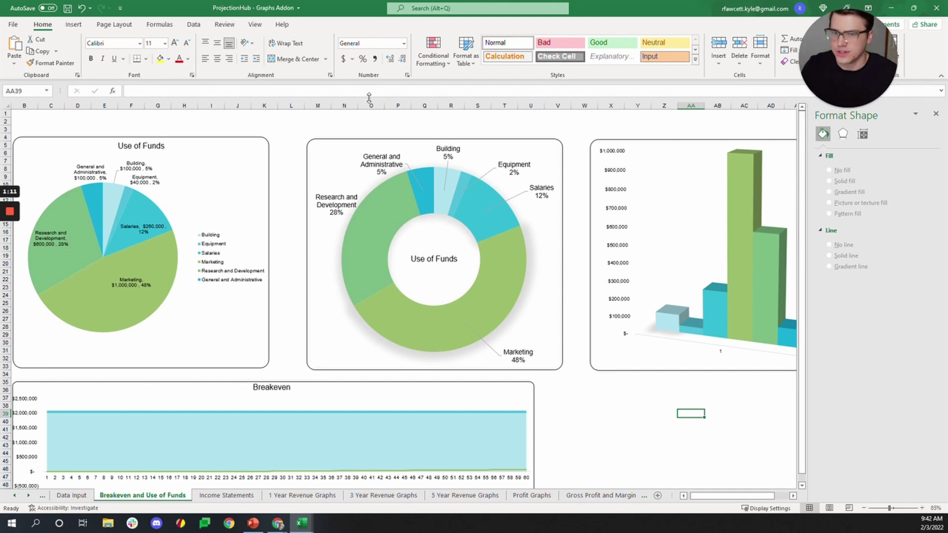
Step: Turn the worksheet gridlines on and back off
{"action": "left_click", "coordinate": [193, 24]}
{"action": "scroll", "coordinate": [639, 247], "scroll_direction": "down", "scroll_amount": 2}
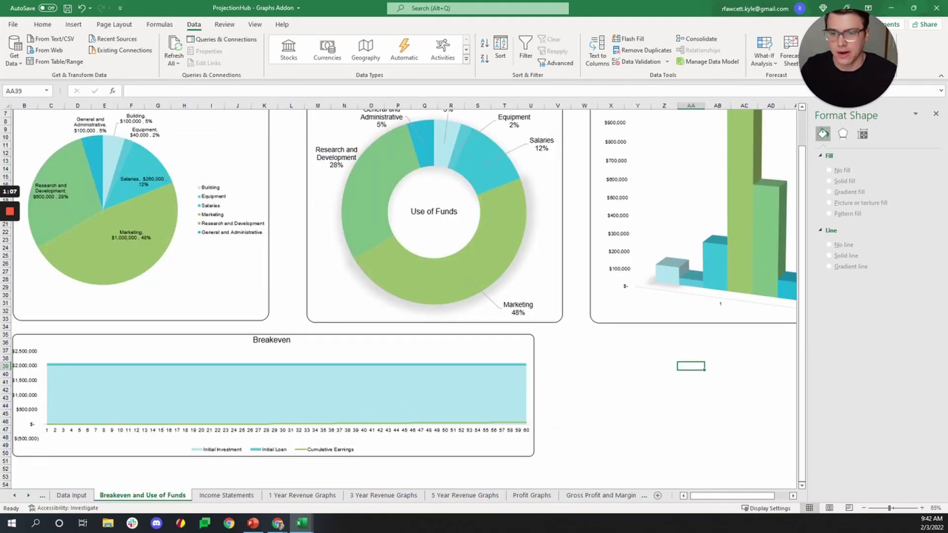
{"action": "left_click", "coordinate": [255, 25]}
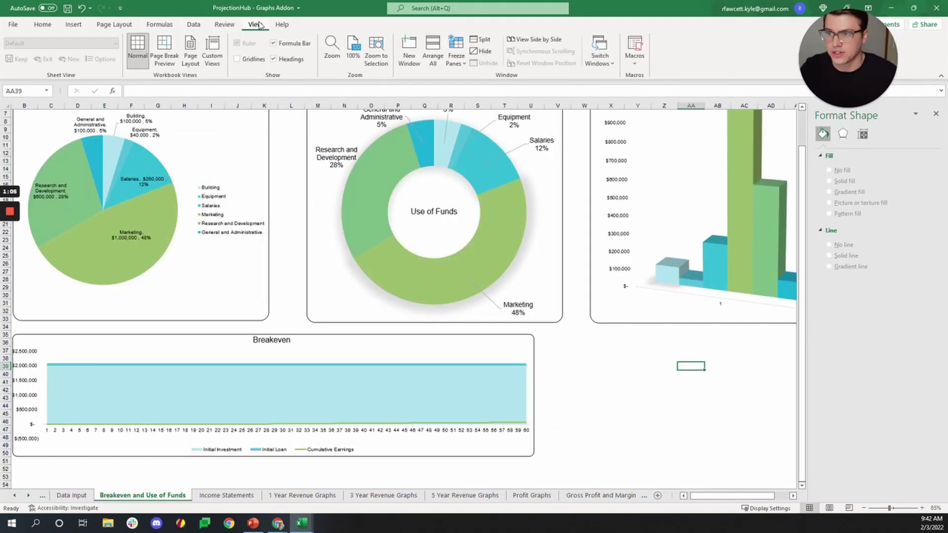
{"action": "left_click", "coordinate": [240, 62]}
{"action": "left_click", "coordinate": [238, 60]}
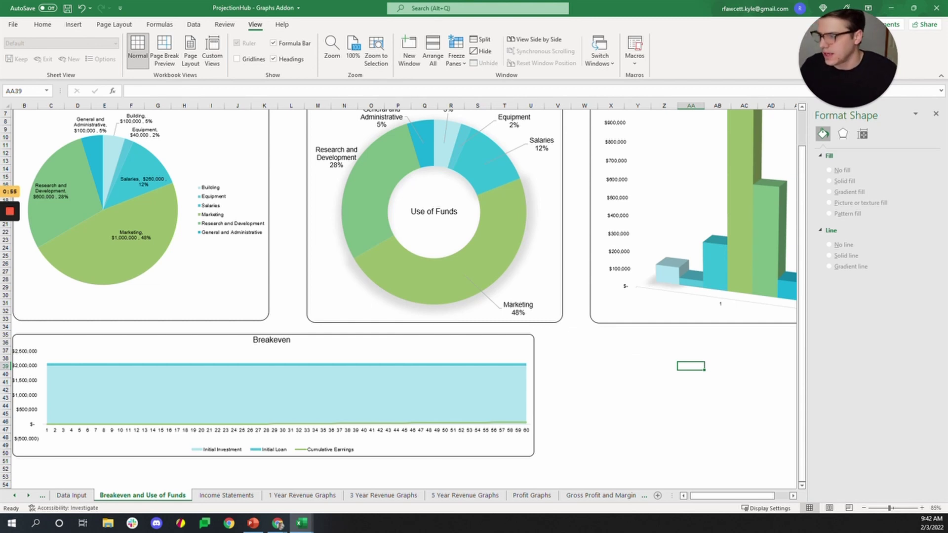
Step: Set the plot area border of the 3-D column chart to a solid line
{"action": "left_click", "coordinate": [686, 316]}
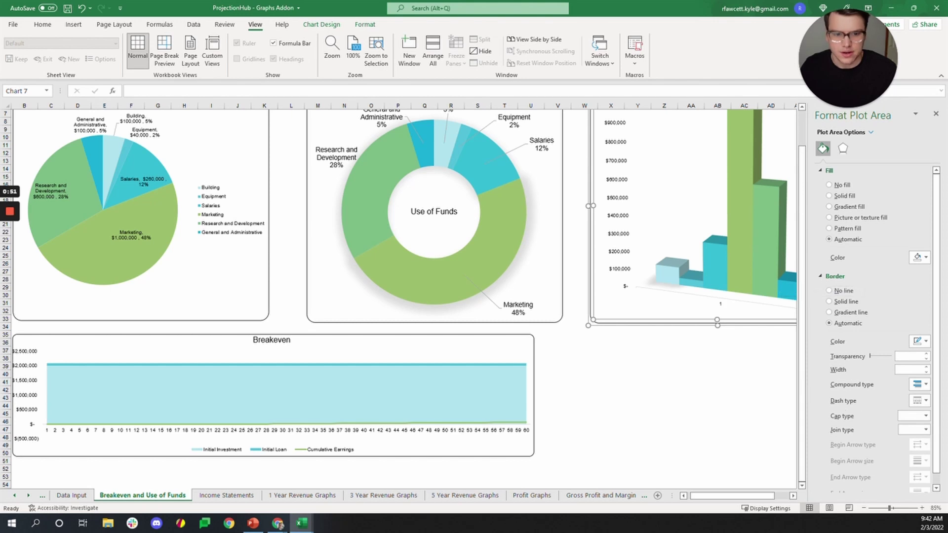
{"action": "left_click", "coordinate": [829, 291]}
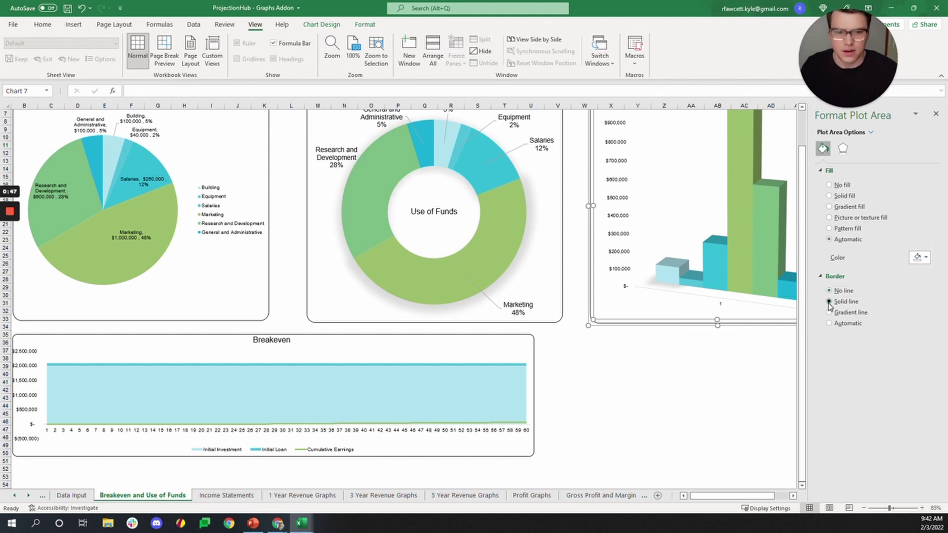
{"action": "left_click", "coordinate": [829, 298]}
{"action": "left_click", "coordinate": [610, 390]}
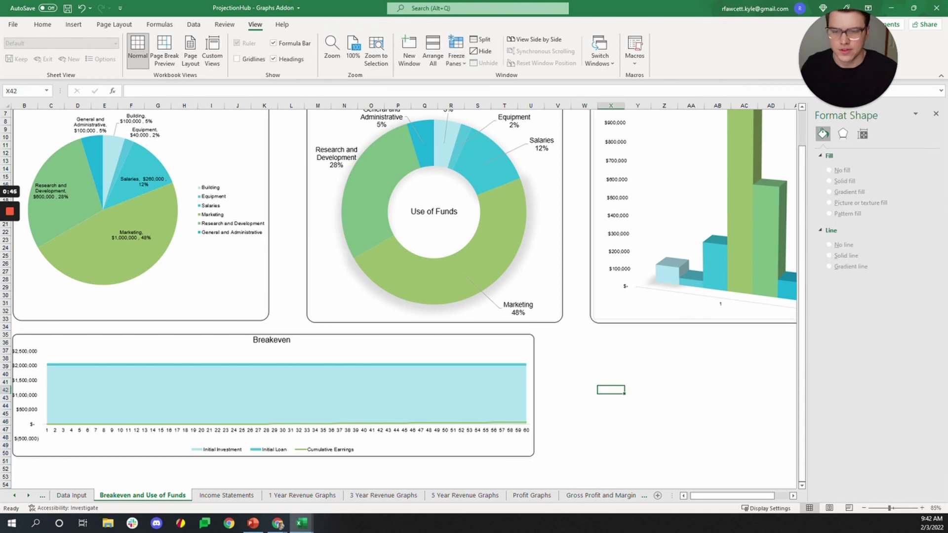
{"action": "scroll", "coordinate": [648, 301], "scroll_direction": "up", "scroll_amount": 2}
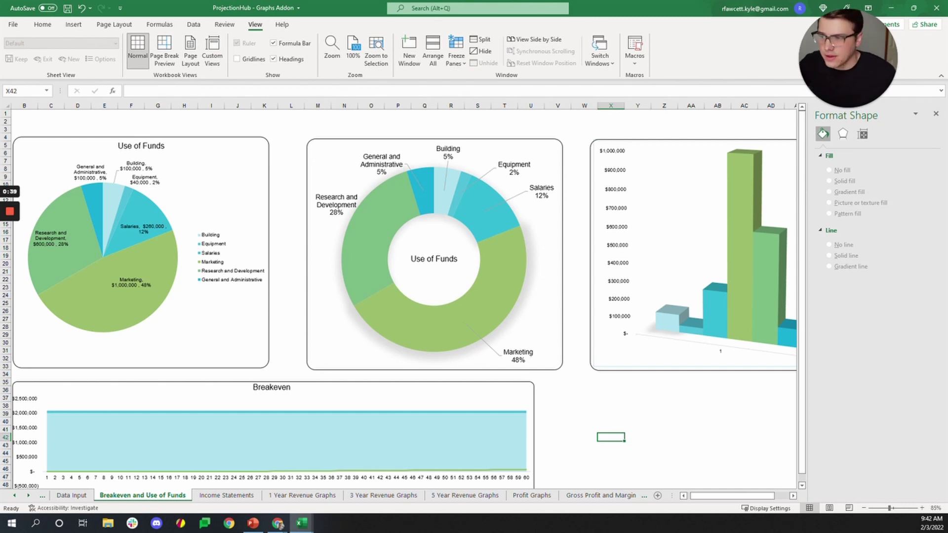
{"action": "left_click", "coordinate": [567, 263]}
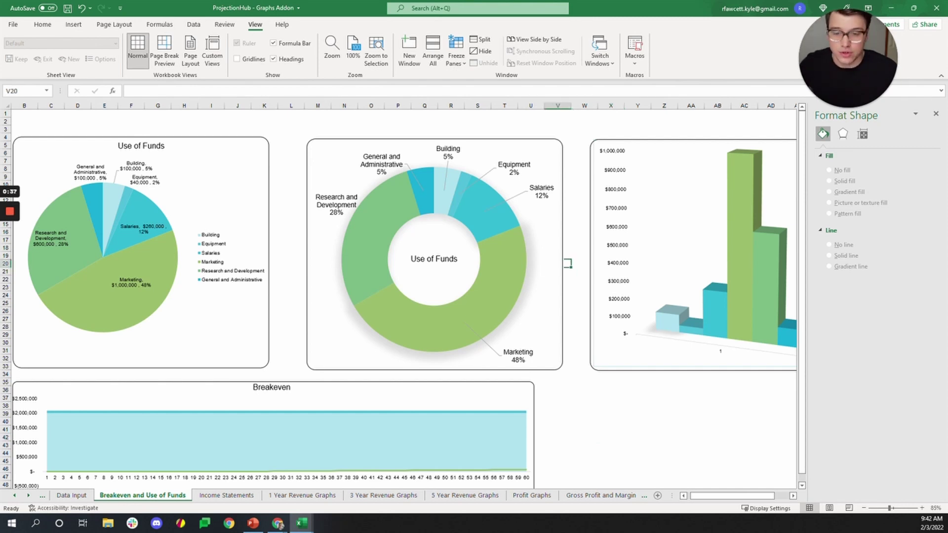
{"action": "left_click", "coordinate": [508, 271]}
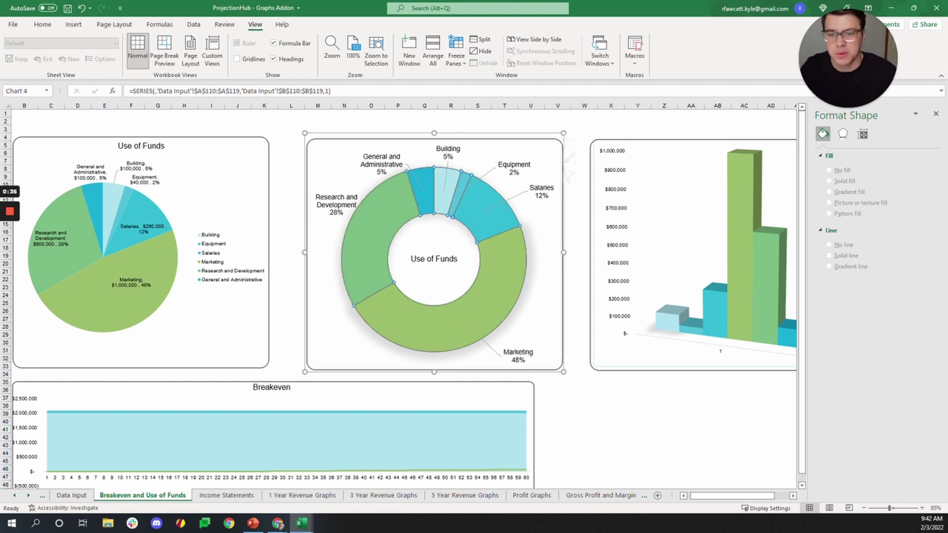
{"action": "left_click", "coordinate": [567, 280]}
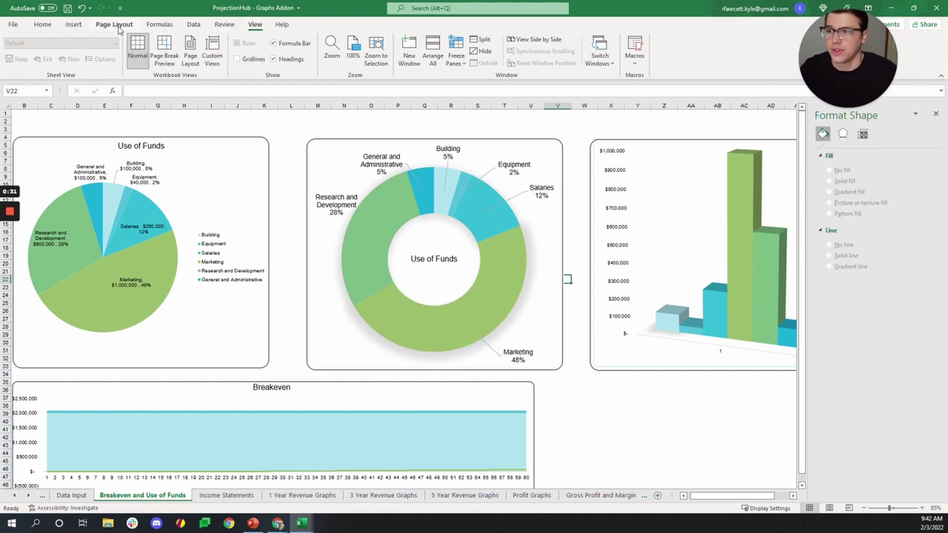
Step: Add a text box reading "Special Note Here" over the doughnut chart's Marketing segment and reduce its height
{"action": "left_click", "coordinate": [74, 26]}
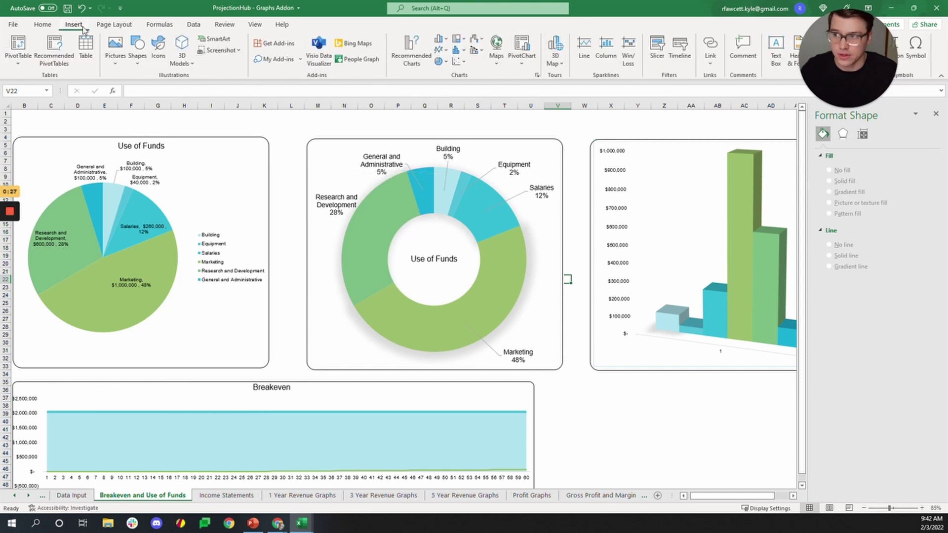
{"action": "left_click", "coordinate": [777, 51]}
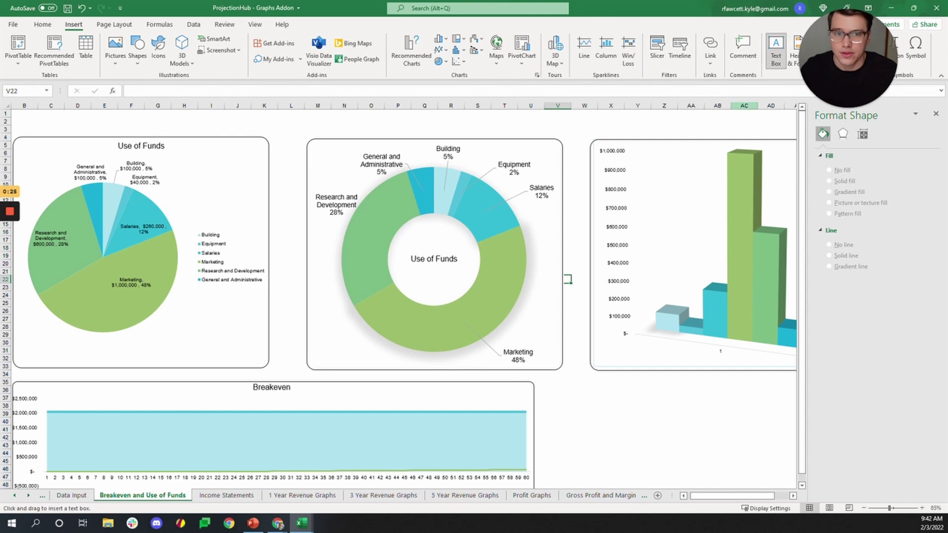
{"action": "left_click_drag", "start_coordinate": [493, 250], "coordinate": [542, 295]}
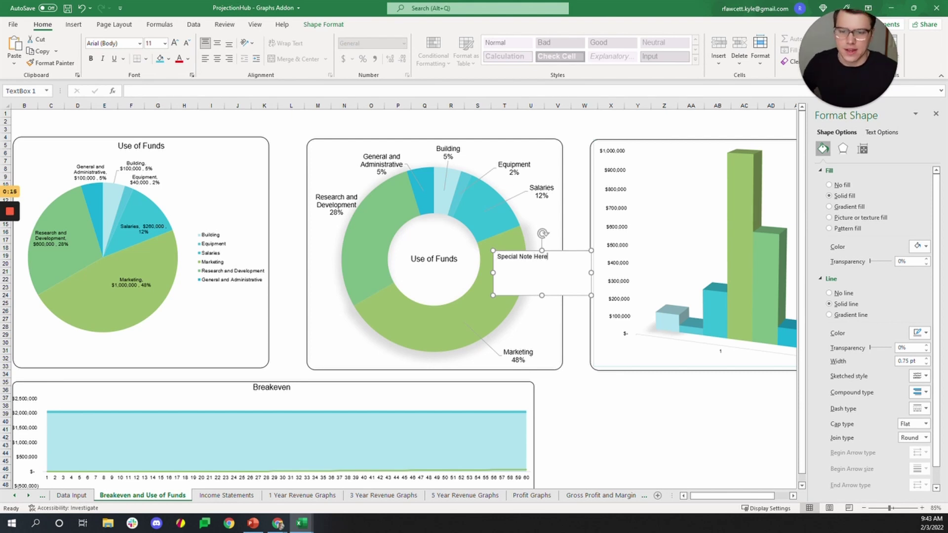
{"action": "left_click", "coordinate": [562, 311]}
{"action": "left_click", "coordinate": [547, 256]}
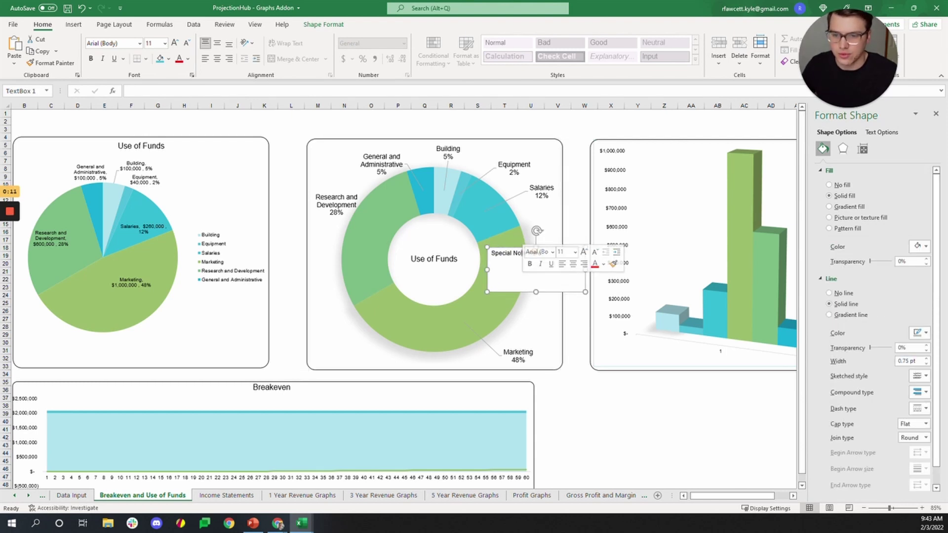
{"action": "left_click_drag", "start_coordinate": [535, 291], "coordinate": [535, 274]}
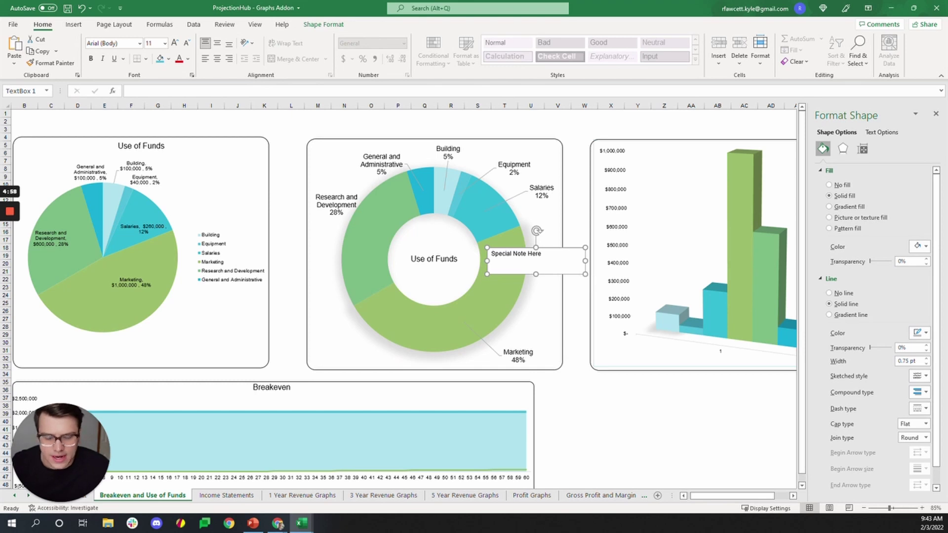
Step: Format the note's text box with no fill and no outline
{"action": "right_click", "coordinate": [543, 266]}
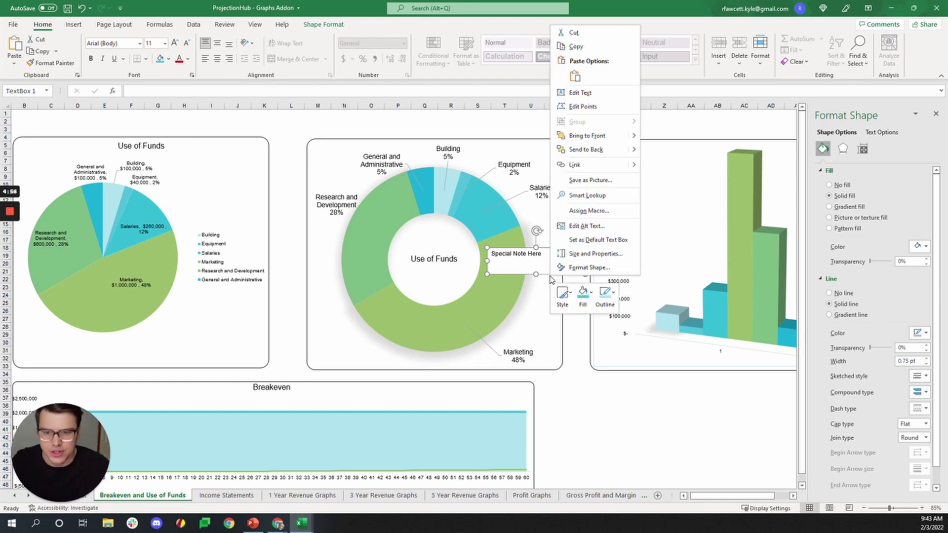
{"action": "left_click", "coordinate": [581, 271]}
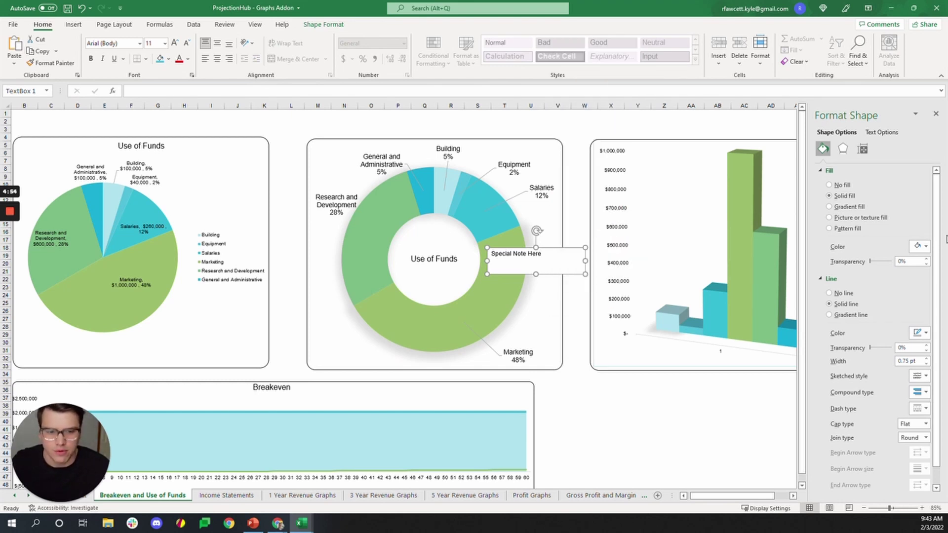
{"action": "left_click", "coordinate": [830, 185]}
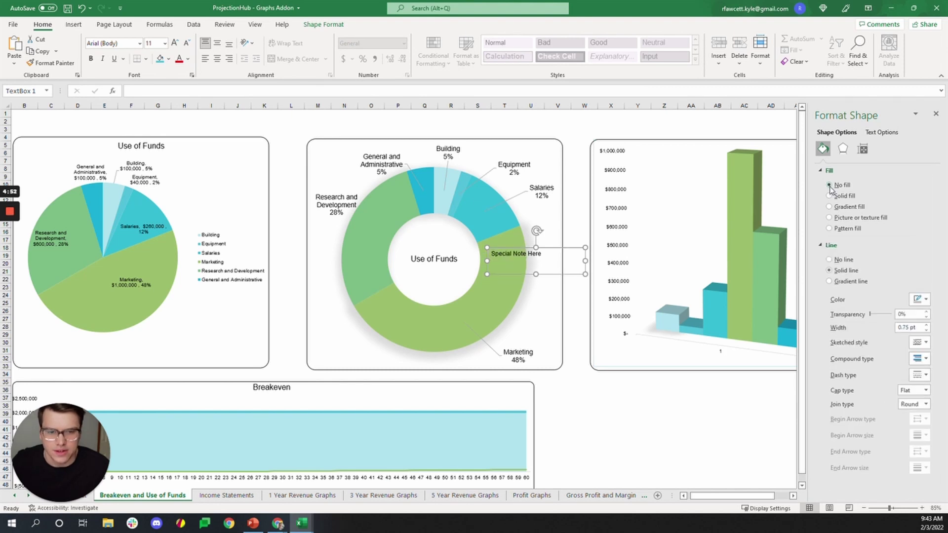
{"action": "left_click", "coordinate": [925, 300]}
{"action": "left_click", "coordinate": [896, 329]}
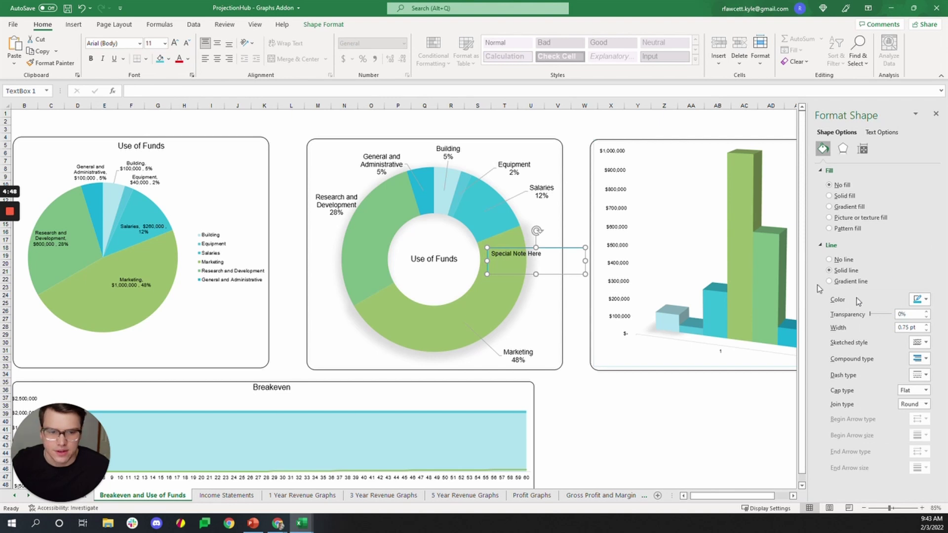
{"action": "left_click", "coordinate": [830, 261]}
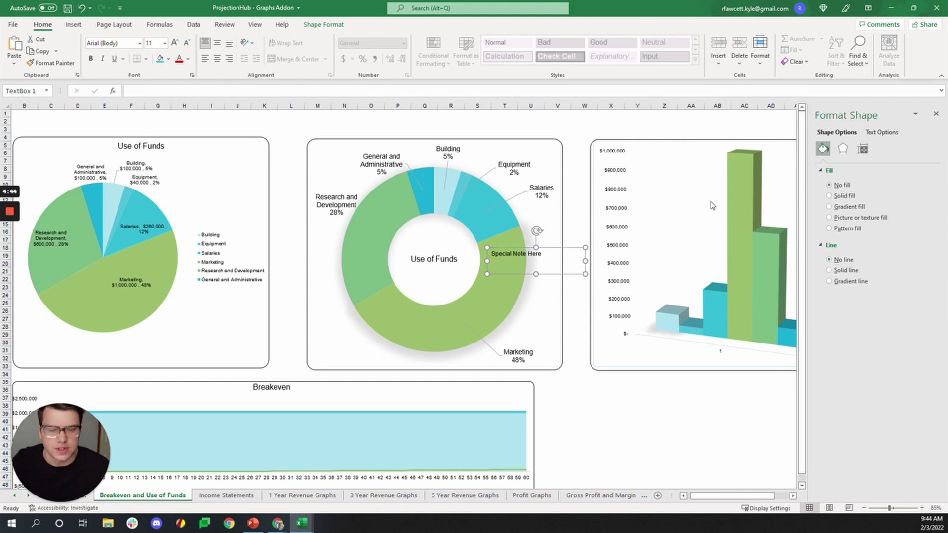
Step: Enlarge the "Special Note Here" text to 16 pt and change its font
{"action": "triple_click", "coordinate": [526, 257]}
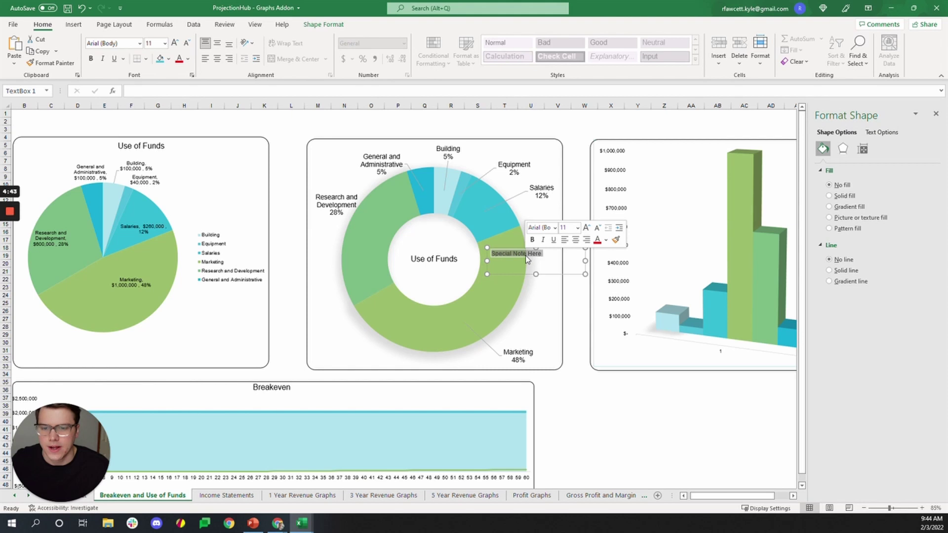
{"action": "left_click", "coordinate": [586, 229]}
{"action": "left_click", "coordinate": [586, 229]}
{"action": "left_click", "coordinate": [587, 229]}
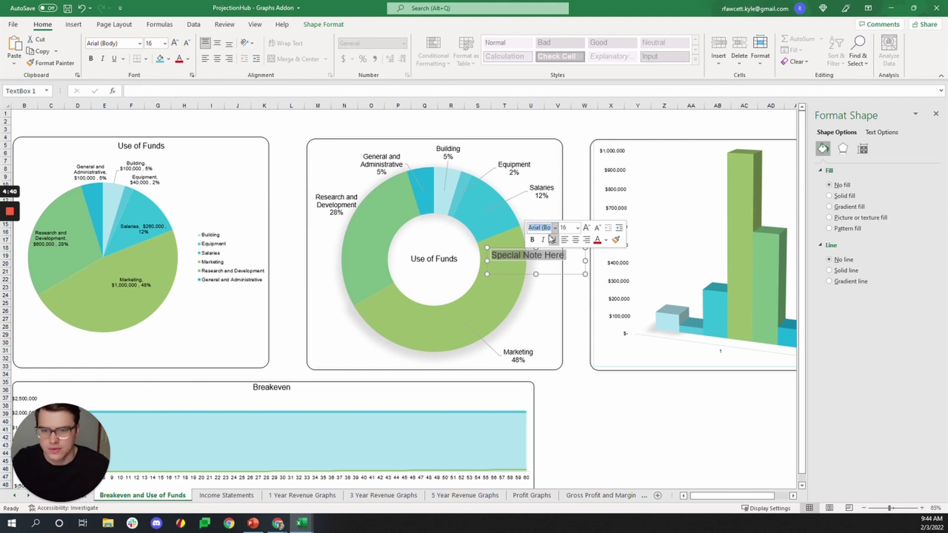
{"action": "left_click", "coordinate": [555, 229]}
{"action": "key", "text": "Escape"}
{"action": "left_click", "coordinate": [578, 302]}
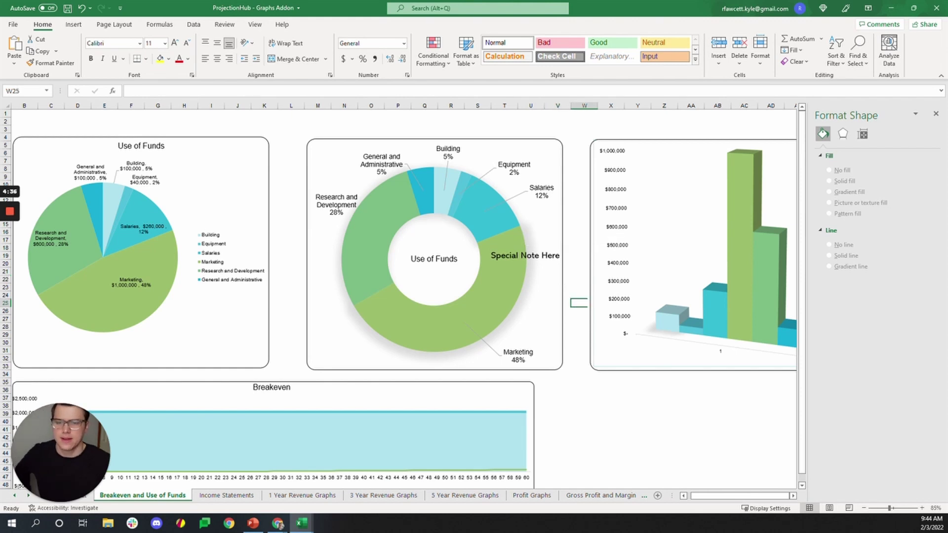
{"action": "left_click", "coordinate": [539, 255]}
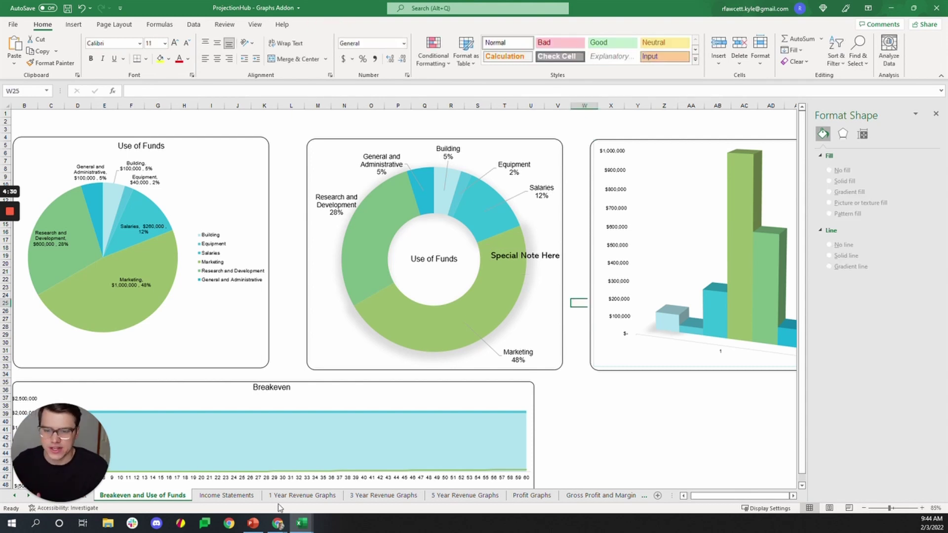
Step: Look through the sheets from Income Statements to Gross Profit and Margin Graphs, returning to Breakeven and Use of Funds
{"action": "left_click", "coordinate": [232, 495]}
{"action": "left_click", "coordinate": [289, 495]}
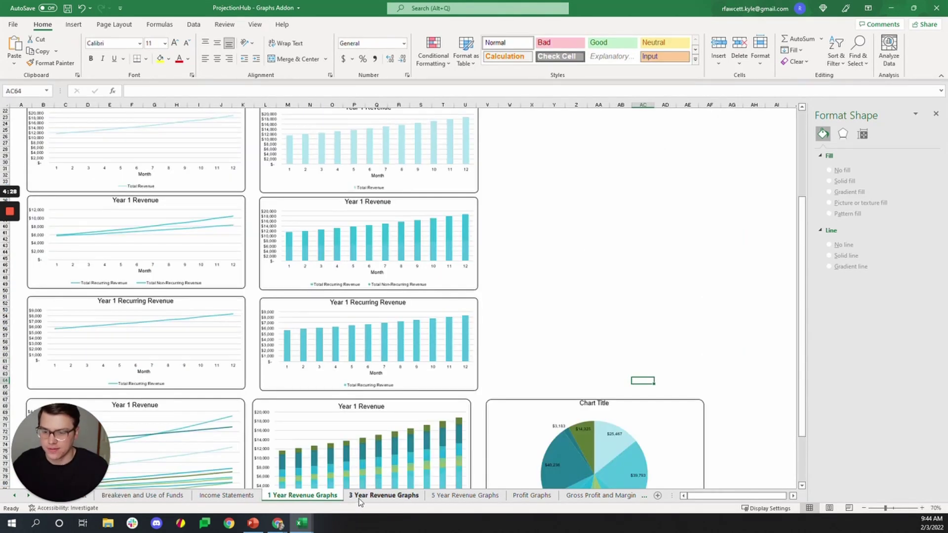
{"action": "left_click", "coordinate": [383, 495]}
{"action": "left_click", "coordinate": [464, 495]}
{"action": "left_click", "coordinate": [532, 495]}
{"action": "left_click", "coordinate": [602, 496]}
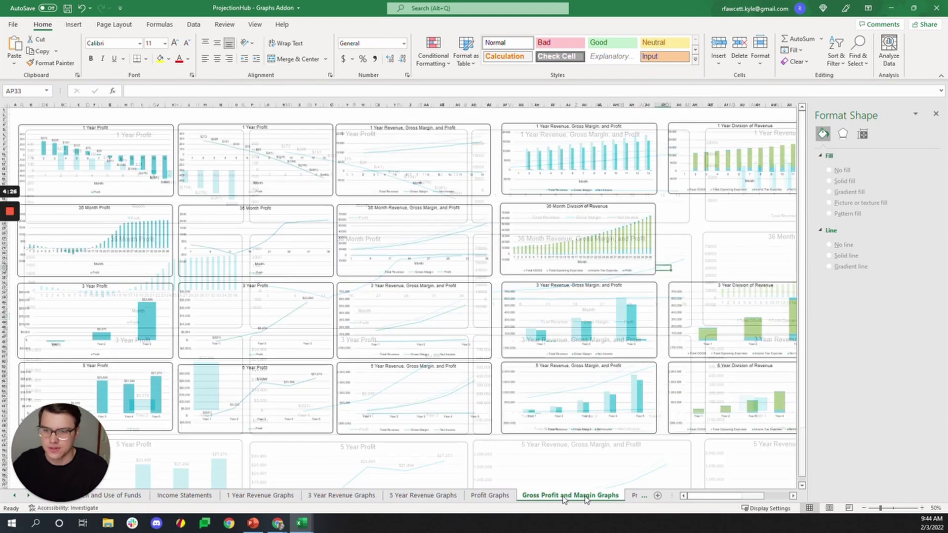
{"action": "left_click", "coordinate": [133, 496]}
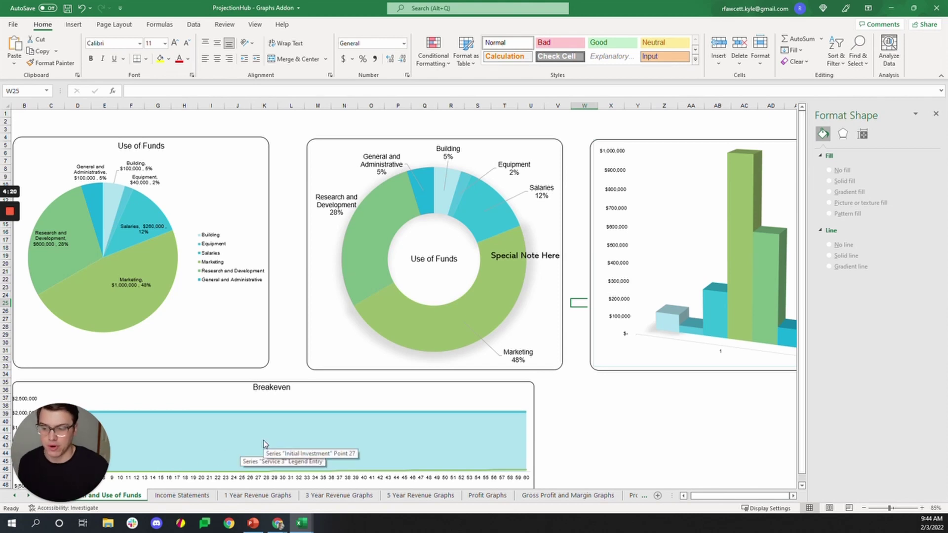
Step: Examine the chart design options for the doughnut chart, previewing its colorful and monochromatic palettes
{"action": "left_click", "coordinate": [584, 421]}
{"action": "left_click", "coordinate": [545, 320]}
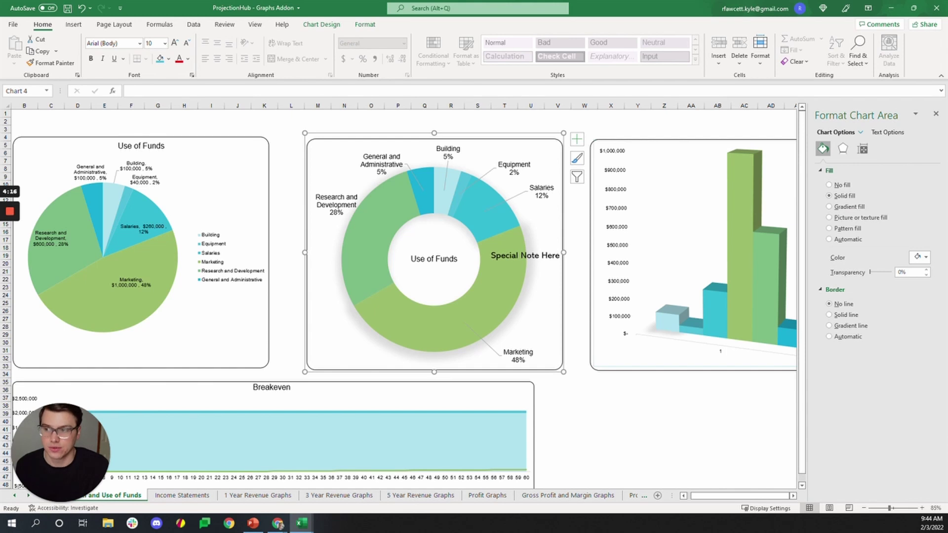
{"action": "left_click", "coordinate": [314, 25]}
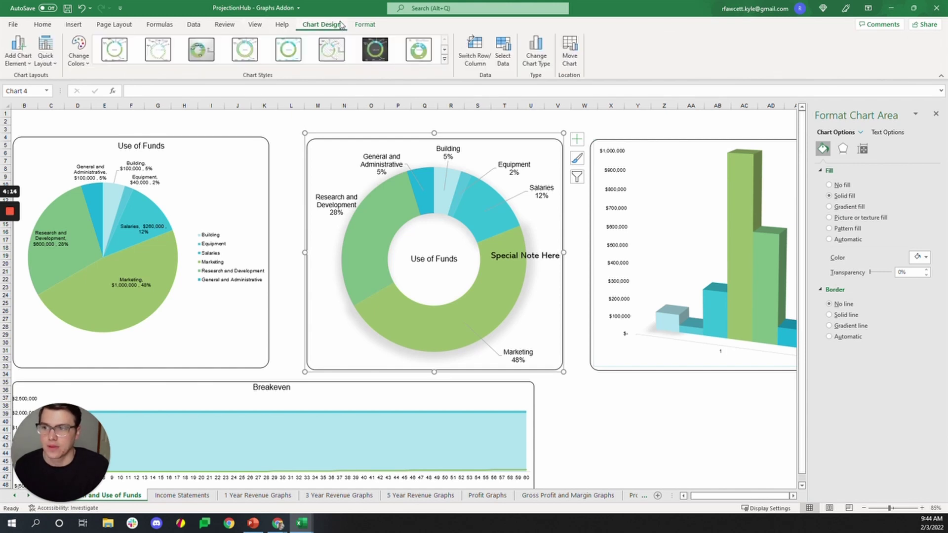
{"action": "left_click", "coordinate": [159, 24]}
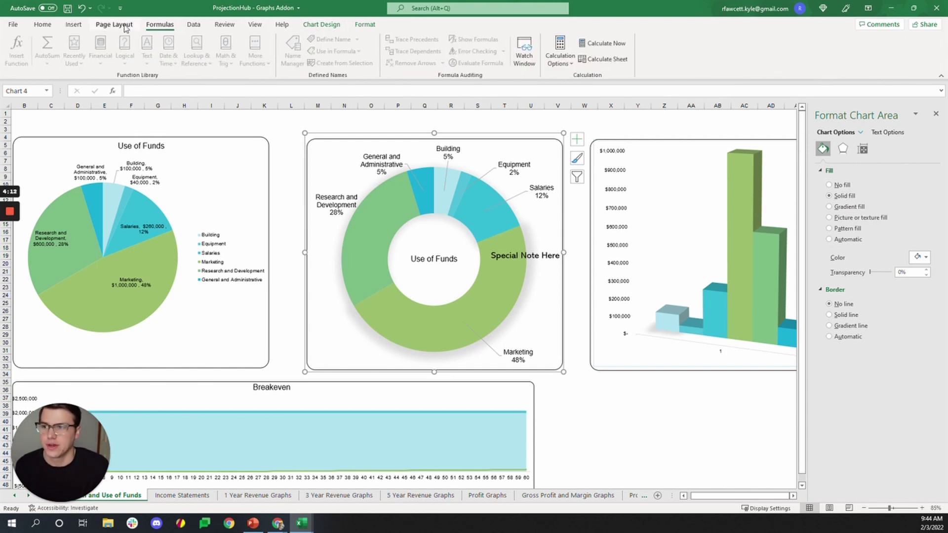
{"action": "left_click", "coordinate": [114, 24]}
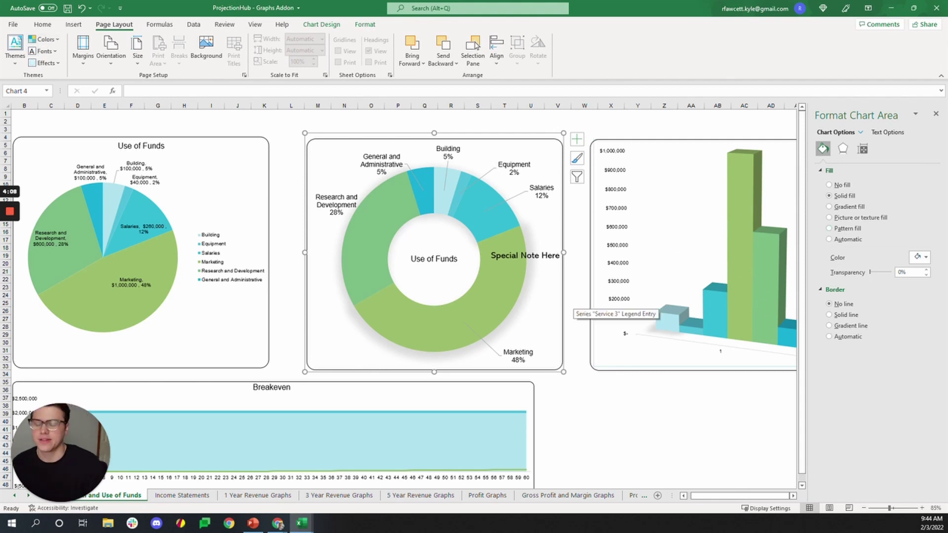
{"action": "left_click", "coordinate": [325, 29]}
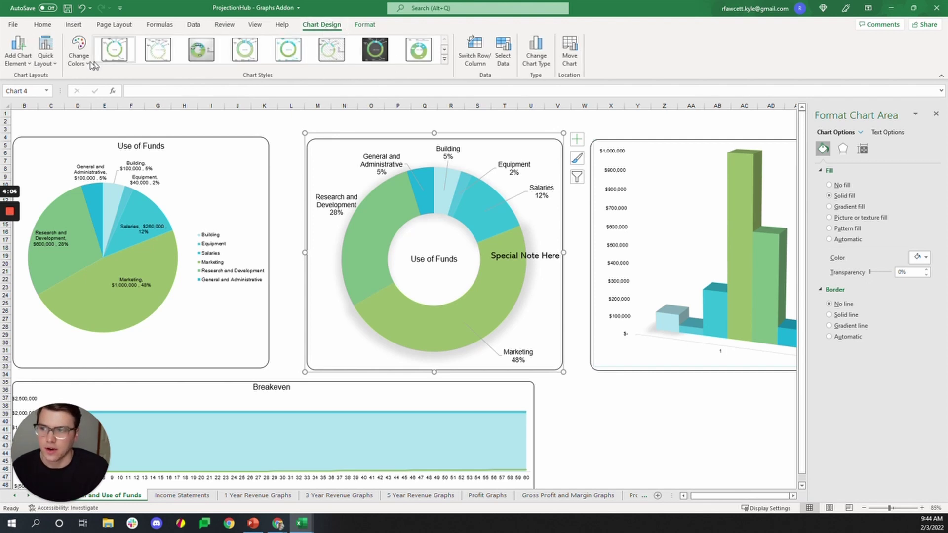
{"action": "left_click", "coordinate": [79, 49]}
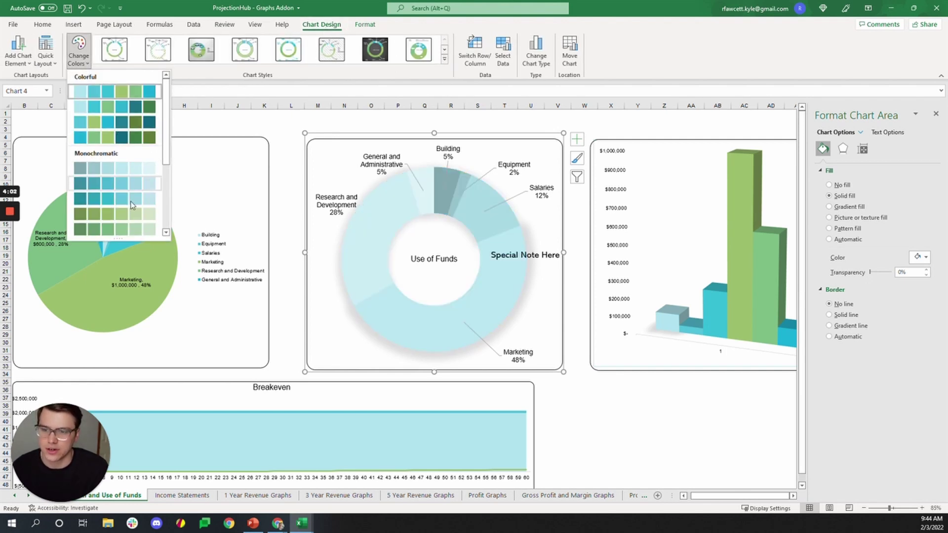
{"action": "scroll", "coordinate": [117, 151], "scroll_direction": "down", "scroll_amount": 5}
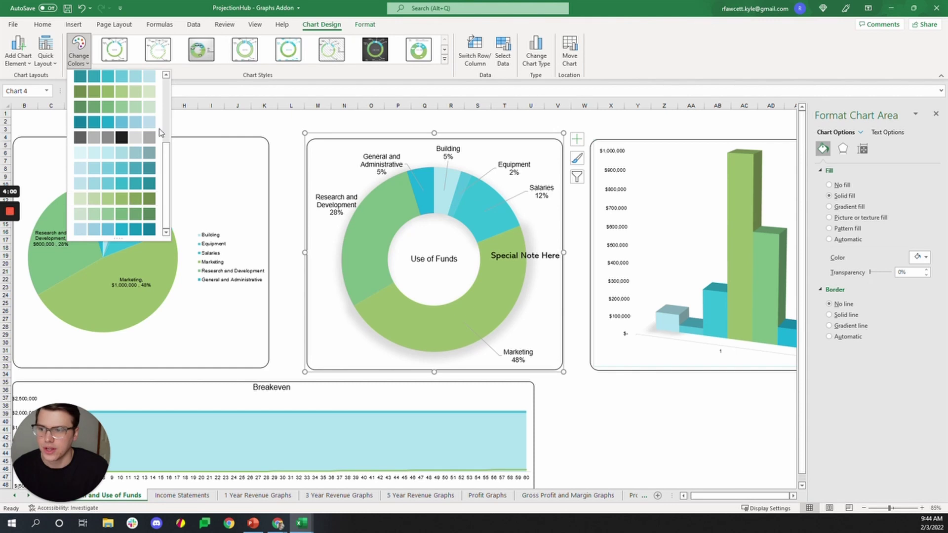
{"action": "left_click", "coordinate": [209, 76]}
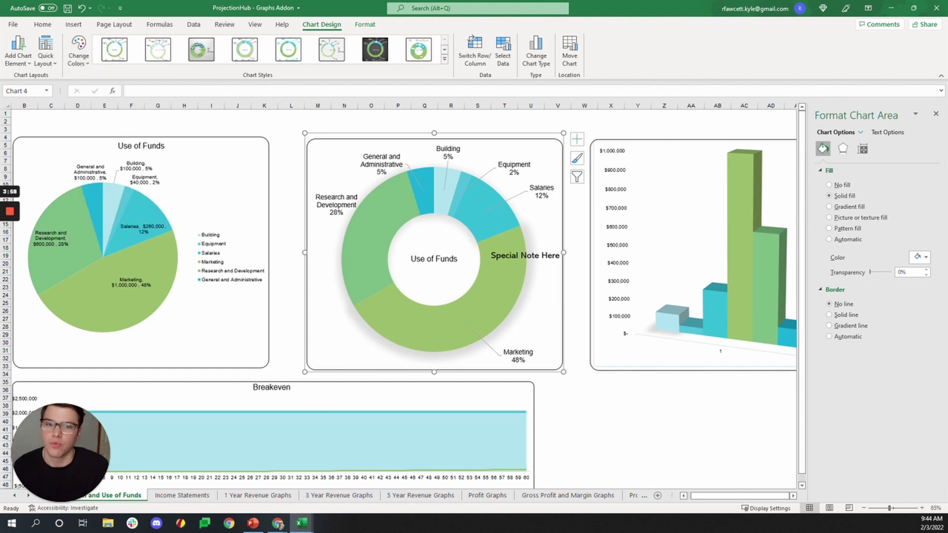
Step: Apply the Slipstream theme colors to the whole workbook
{"action": "left_click", "coordinate": [445, 50]}
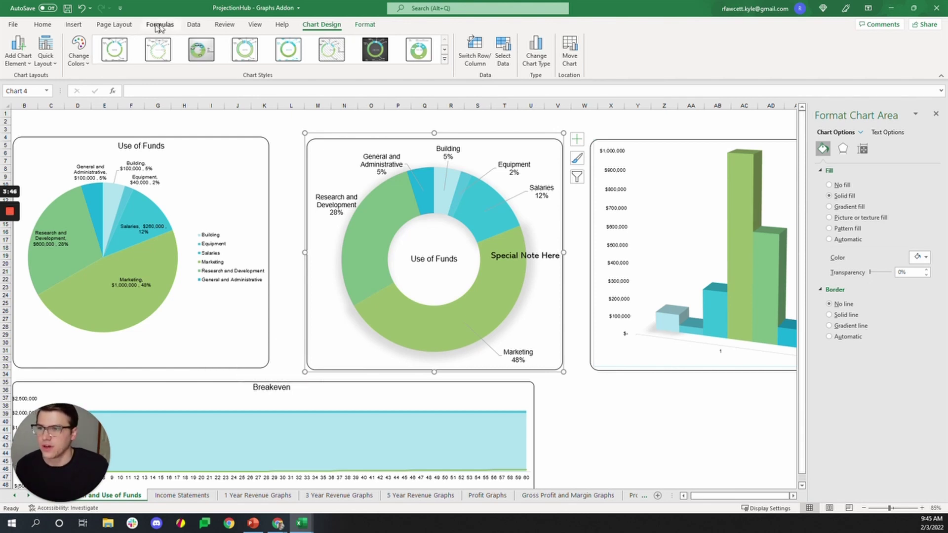
{"action": "left_click", "coordinate": [117, 25]}
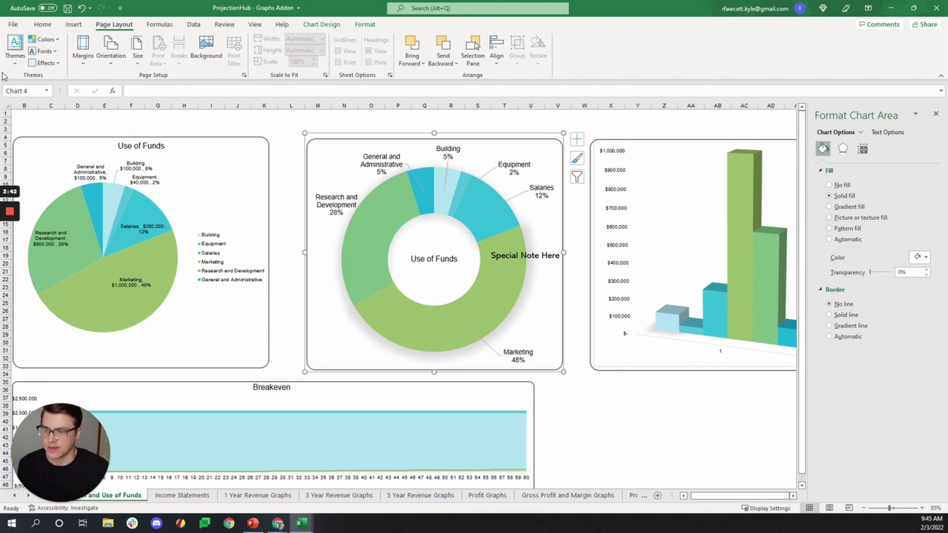
{"action": "left_click", "coordinate": [50, 40]}
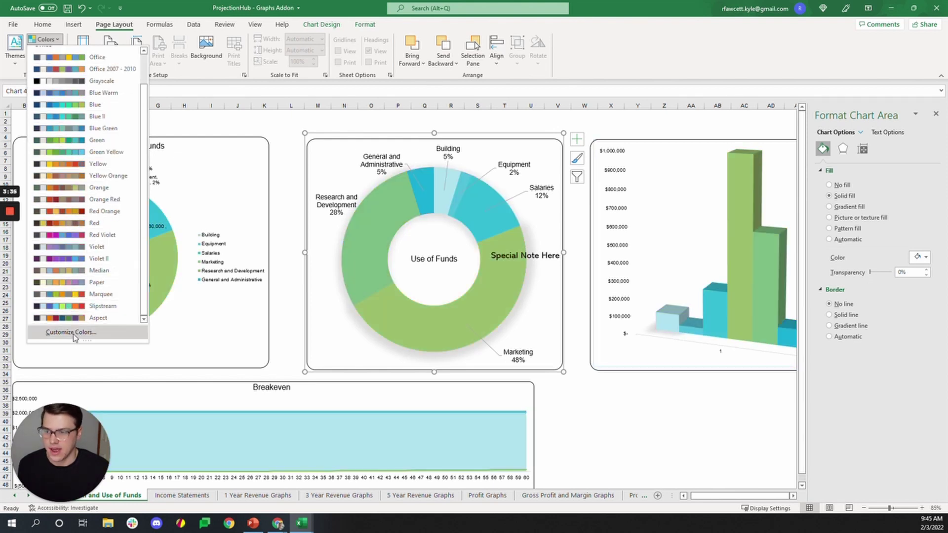
{"action": "scroll", "coordinate": [69, 316], "scroll_direction": "down", "scroll_amount": 1}
{"action": "left_click", "coordinate": [74, 306]}
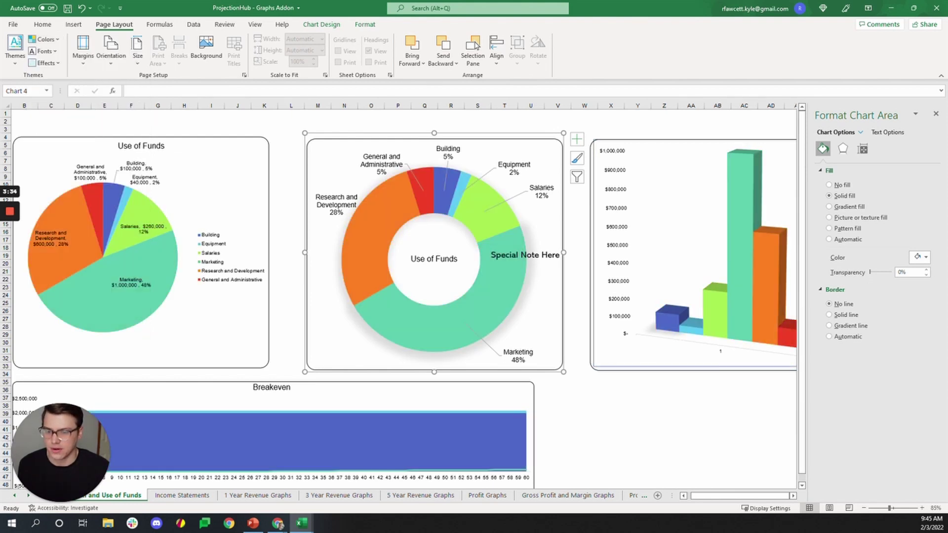
Step: Look through the 3 Year Revenue, 5 Year Revenue and Profit Graphs sheets, ending on Gross Profit and Margin Graphs
{"action": "left_click", "coordinate": [332, 496]}
{"action": "left_click", "coordinate": [420, 495]}
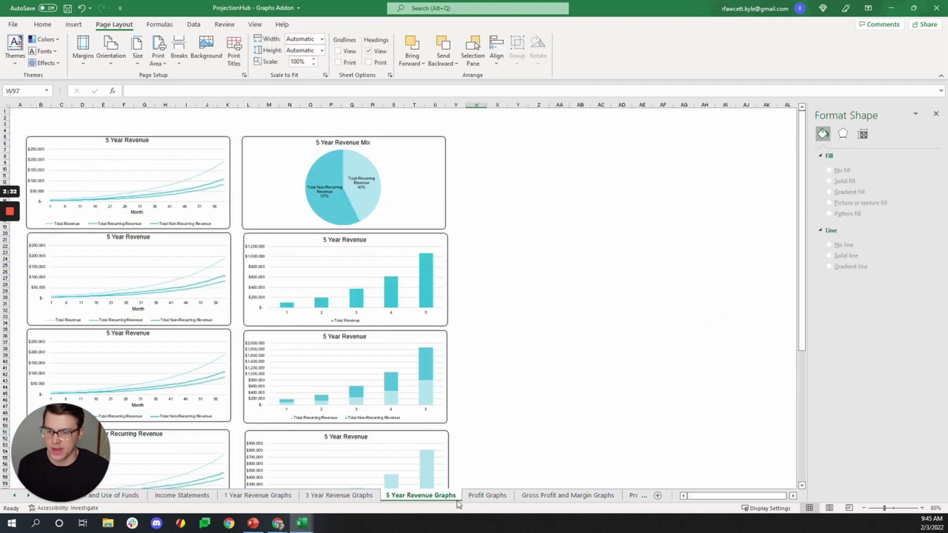
{"action": "left_click", "coordinate": [481, 496]}
{"action": "left_click", "coordinate": [545, 496]}
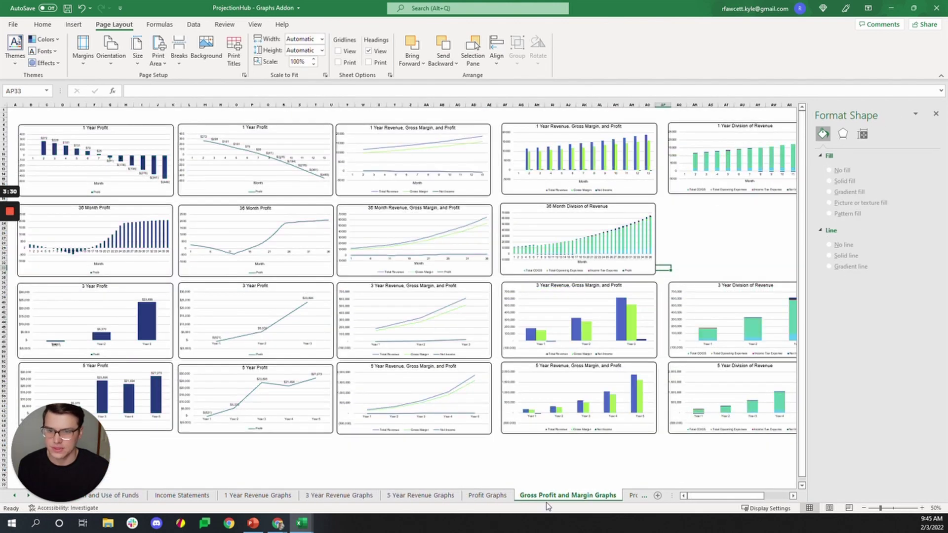
Step: Examine the options for creating custom theme fonts without saving a new set
{"action": "left_click", "coordinate": [44, 51]}
{"action": "scroll", "coordinate": [120, 203], "scroll_direction": "down", "scroll_amount": 5}
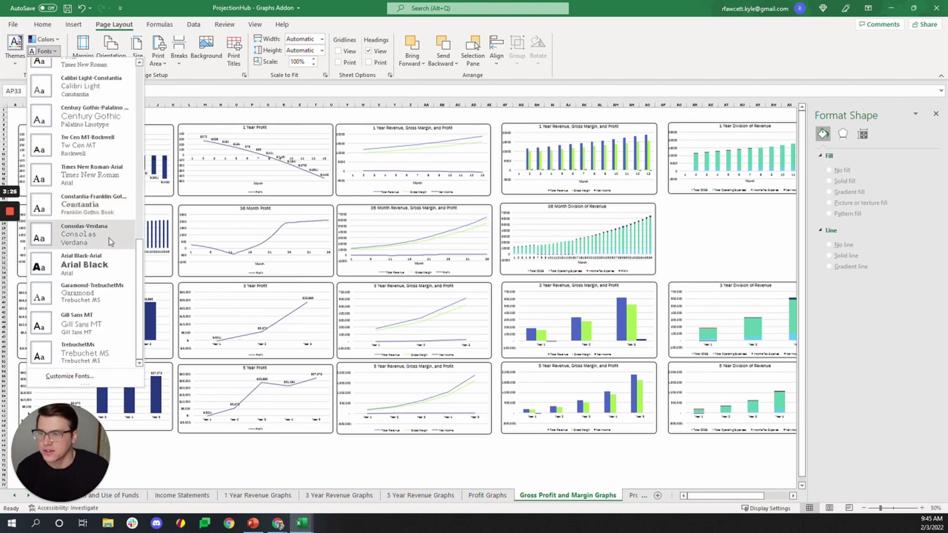
{"action": "left_click", "coordinate": [69, 376]}
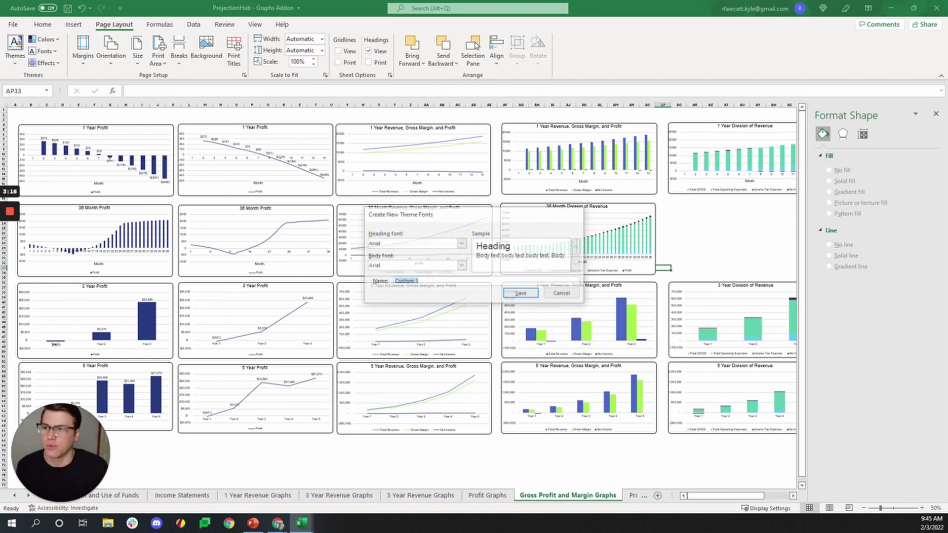
{"action": "left_click", "coordinate": [572, 215]}
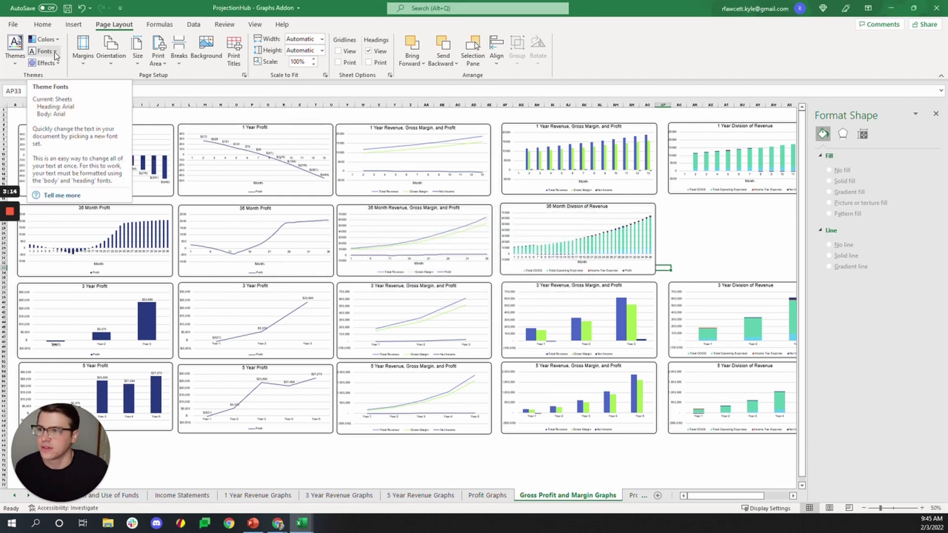
Step: Browse the built-in theme font sets and choose Arial Black-Arial for the workbook
{"action": "left_click", "coordinate": [55, 52]}
{"action": "scroll", "coordinate": [92, 108], "scroll_direction": "down", "scroll_amount": 6}
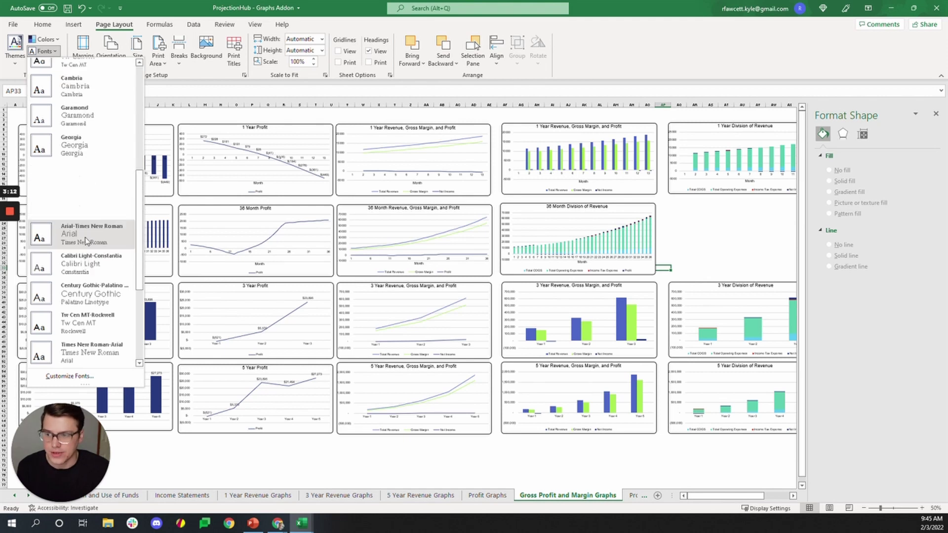
{"action": "scroll", "coordinate": [97, 143], "scroll_direction": "up", "scroll_amount": 6}
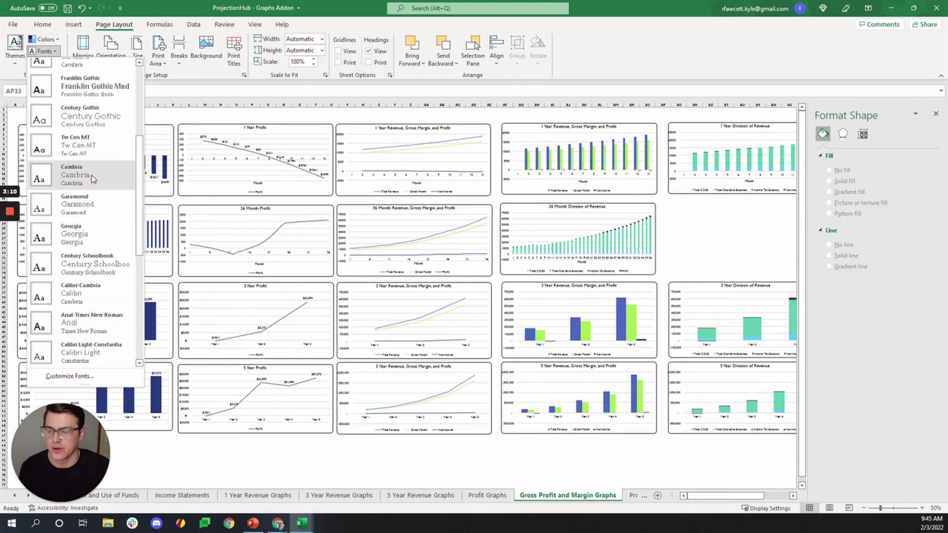
{"action": "scroll", "coordinate": [79, 173], "scroll_direction": "down", "scroll_amount": 5}
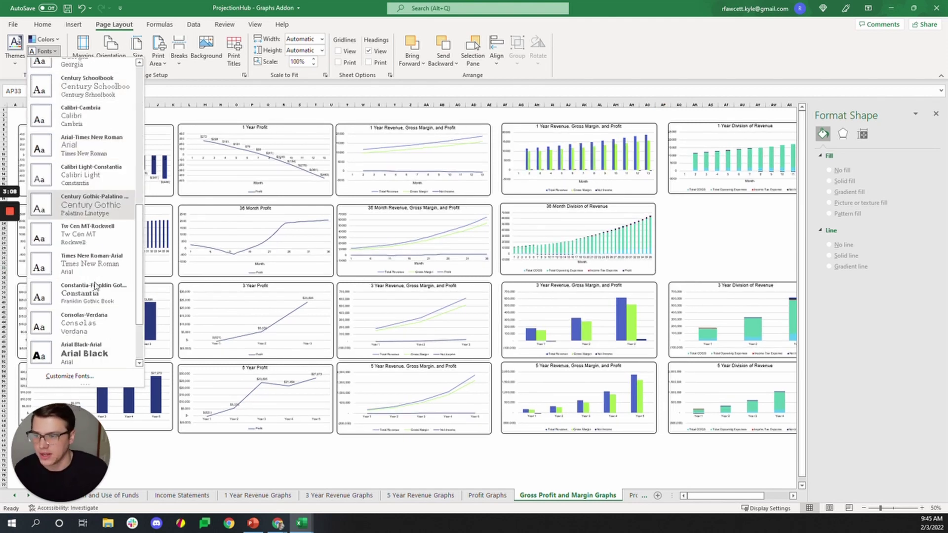
{"action": "scroll", "coordinate": [73, 323], "scroll_direction": "up", "scroll_amount": 10}
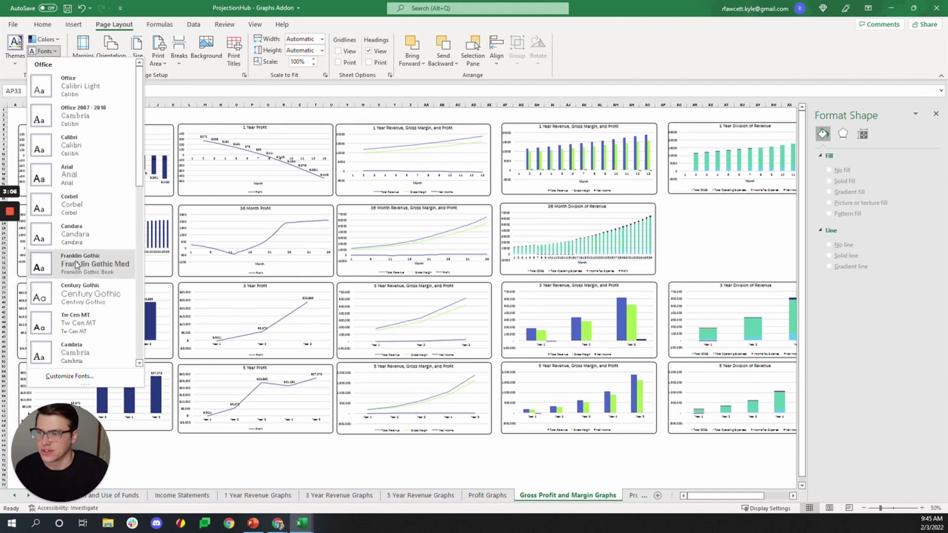
{"action": "scroll", "coordinate": [77, 336], "scroll_direction": "down", "scroll_amount": 3}
{"action": "scroll", "coordinate": [77, 341], "scroll_direction": "down", "scroll_amount": 3}
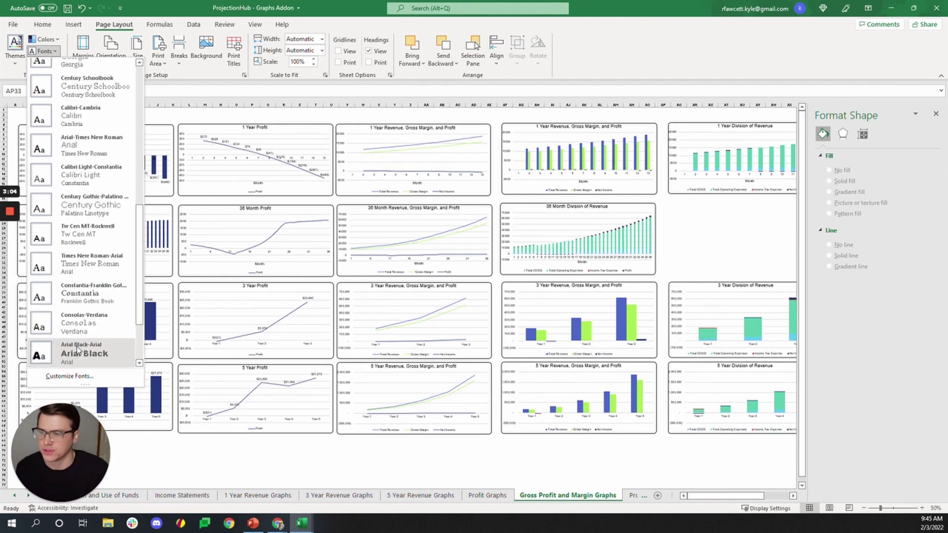
{"action": "left_click", "coordinate": [77, 351]}
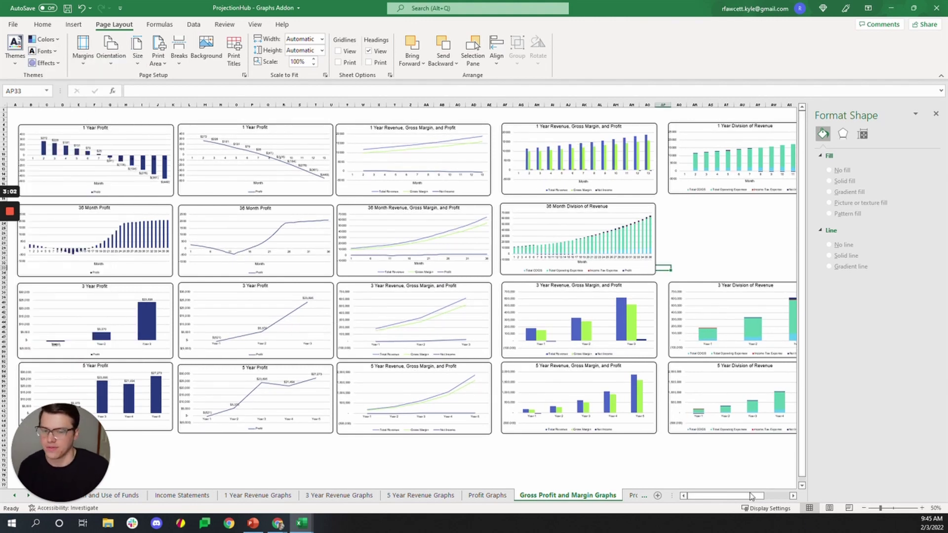
Step: Examine the theme effects and preview the built-in themes on the Gross Profit and Margin Graphs sheet
{"action": "left_click", "coordinate": [921, 509]}
{"action": "left_click", "coordinate": [922, 508]}
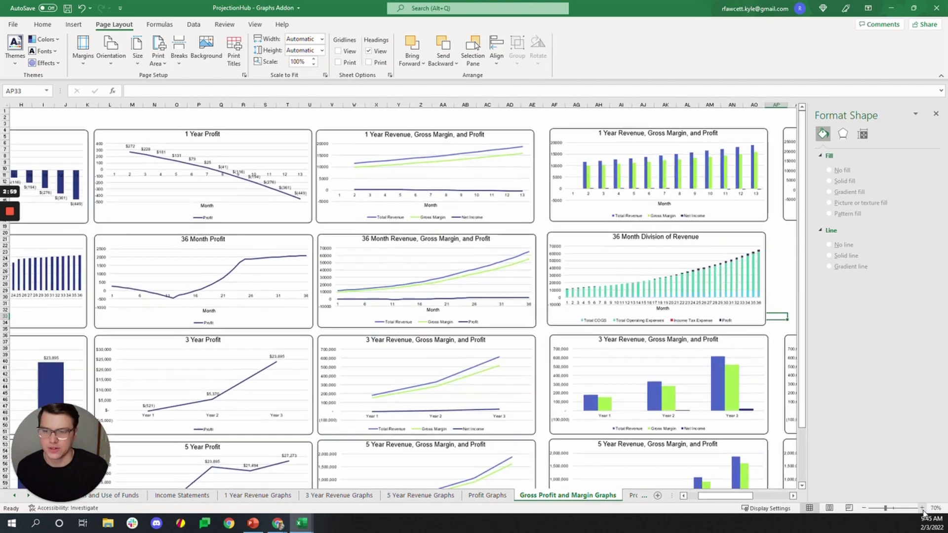
{"action": "left_click", "coordinate": [59, 66]}
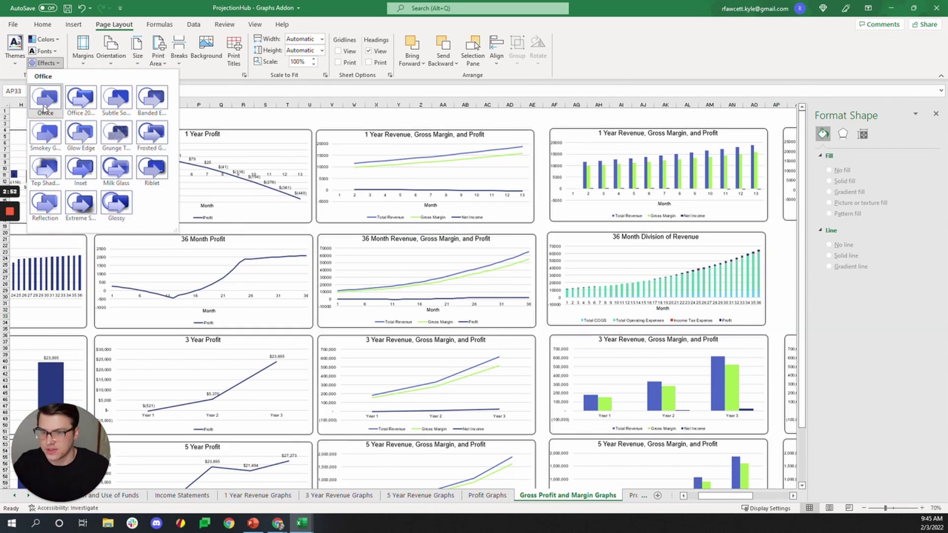
{"action": "left_click", "coordinate": [207, 74]}
{"action": "left_click", "coordinate": [20, 63]}
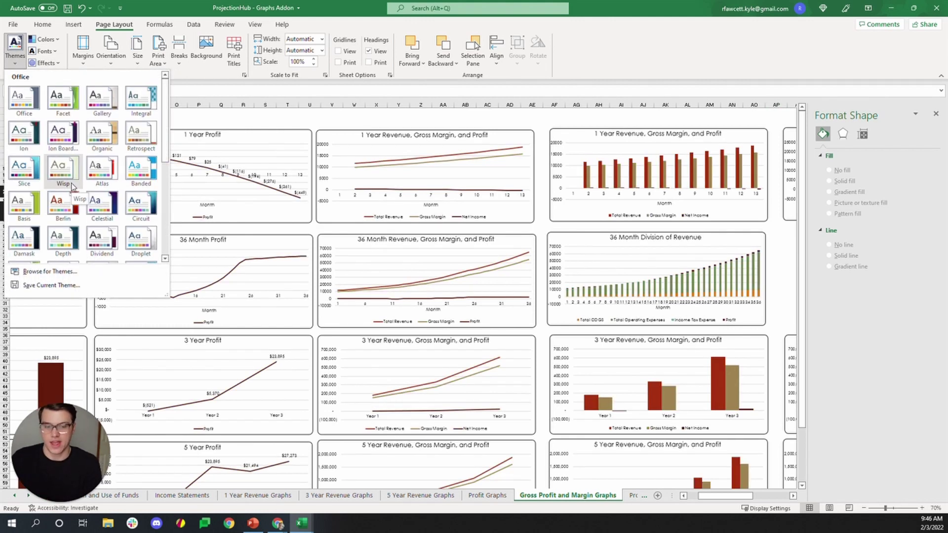
{"action": "left_click", "coordinate": [140, 202]}
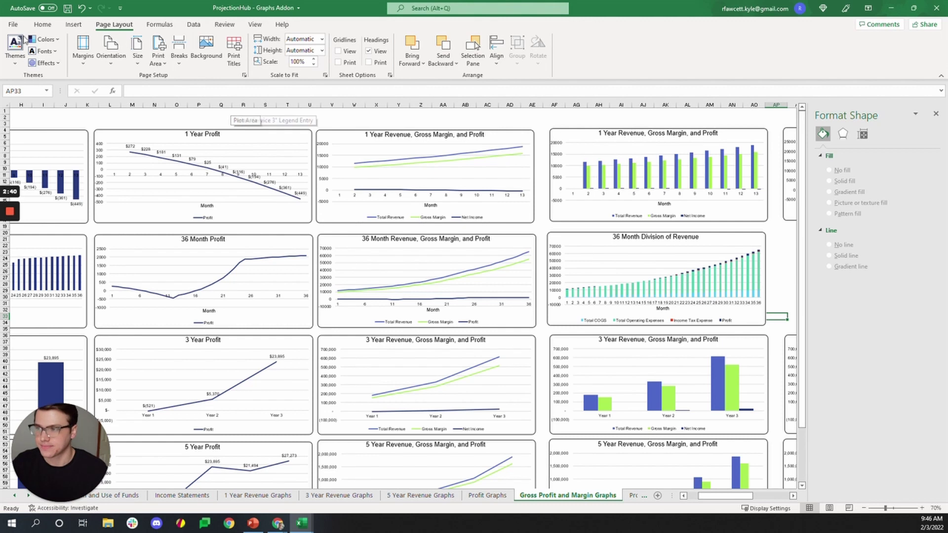
Step: Apply the Theme Test theme file from the Documents folder to the workbook
{"action": "left_click", "coordinate": [15, 54]}
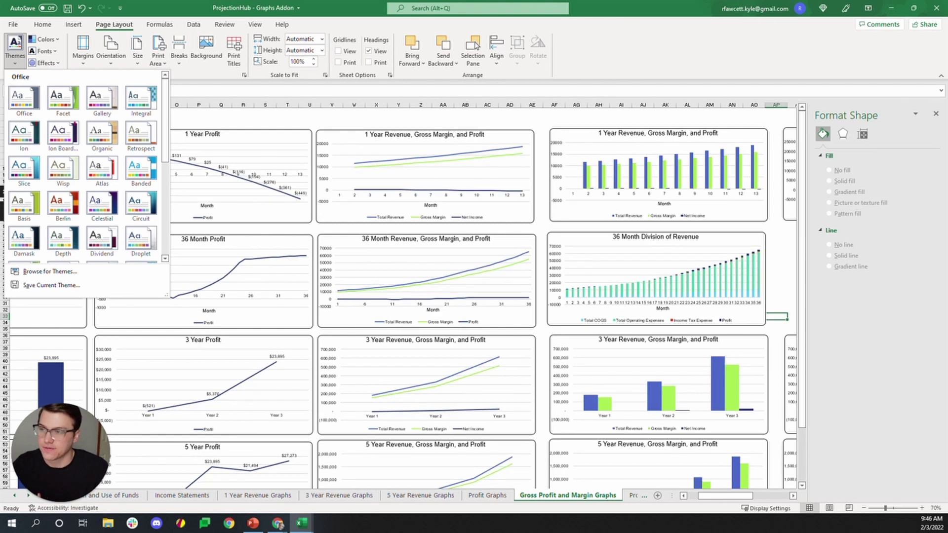
{"action": "scroll", "coordinate": [88, 199], "scroll_direction": "down", "scroll_amount": 3}
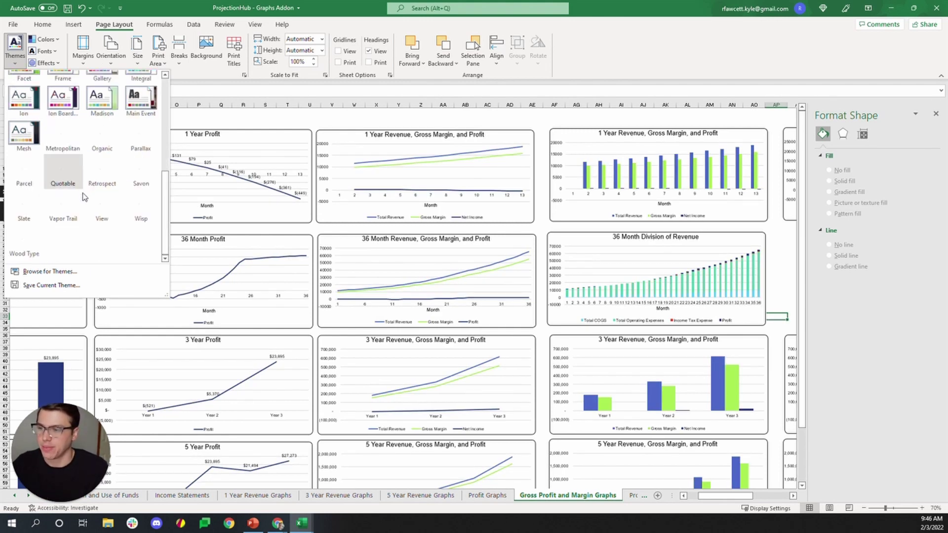
{"action": "left_click", "coordinate": [62, 273]}
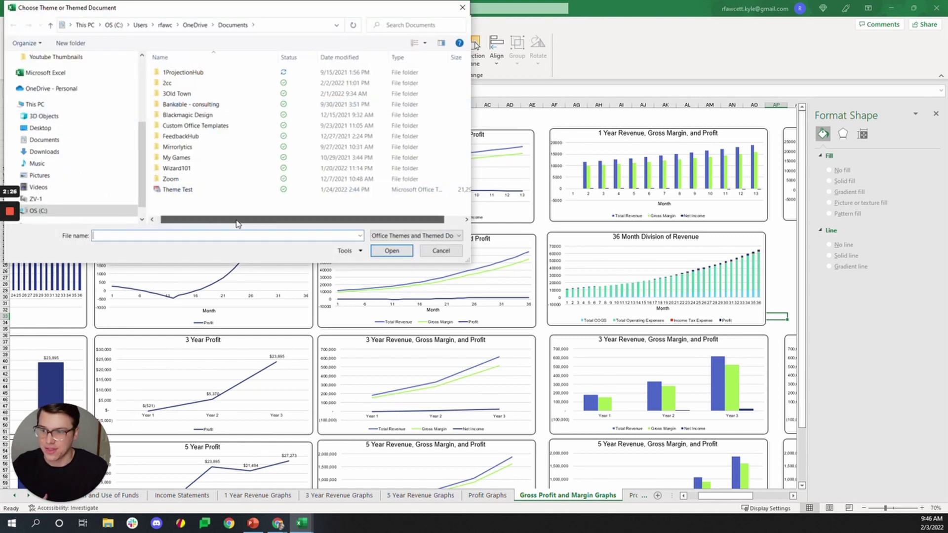
{"action": "left_click_drag", "start_coordinate": [325, 219], "coordinate": [348, 219]}
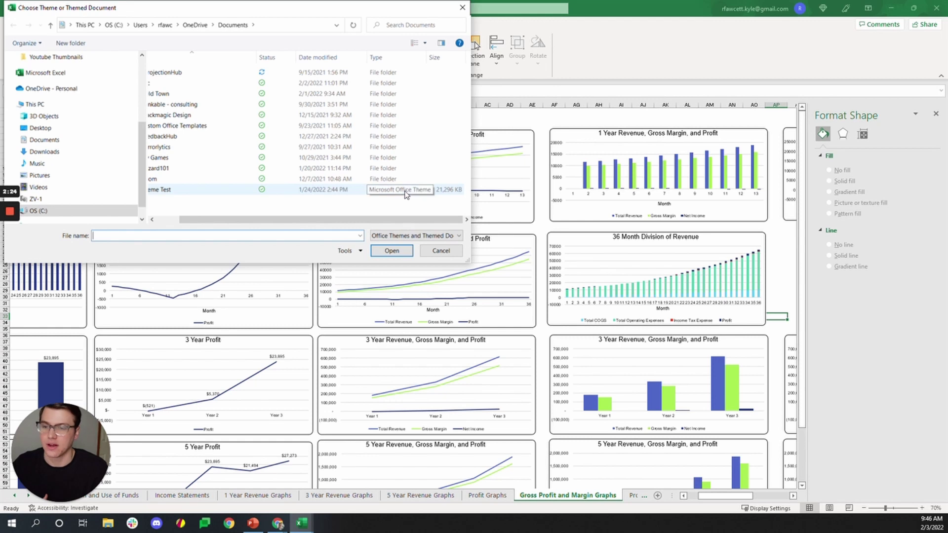
{"action": "left_click_drag", "start_coordinate": [319, 219], "coordinate": [304, 222]}
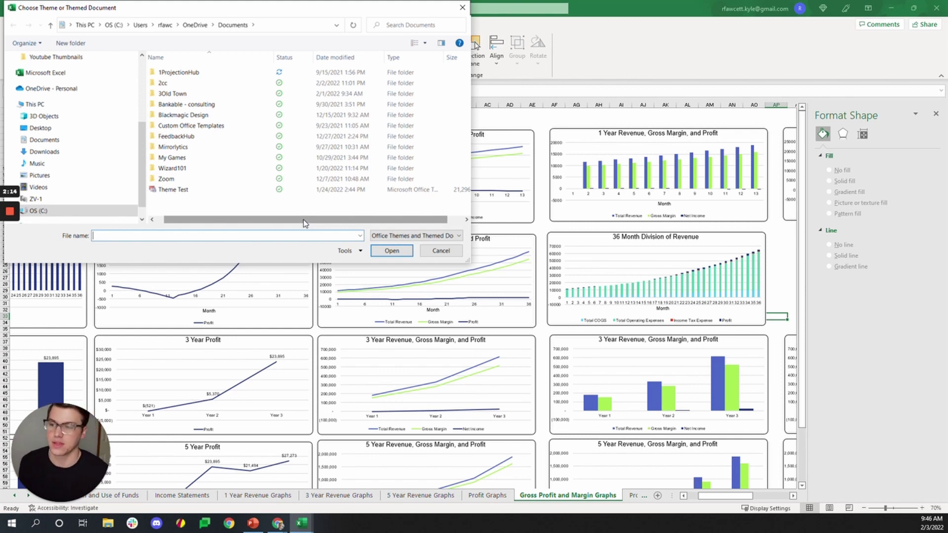
{"action": "double_click", "coordinate": [182, 190]}
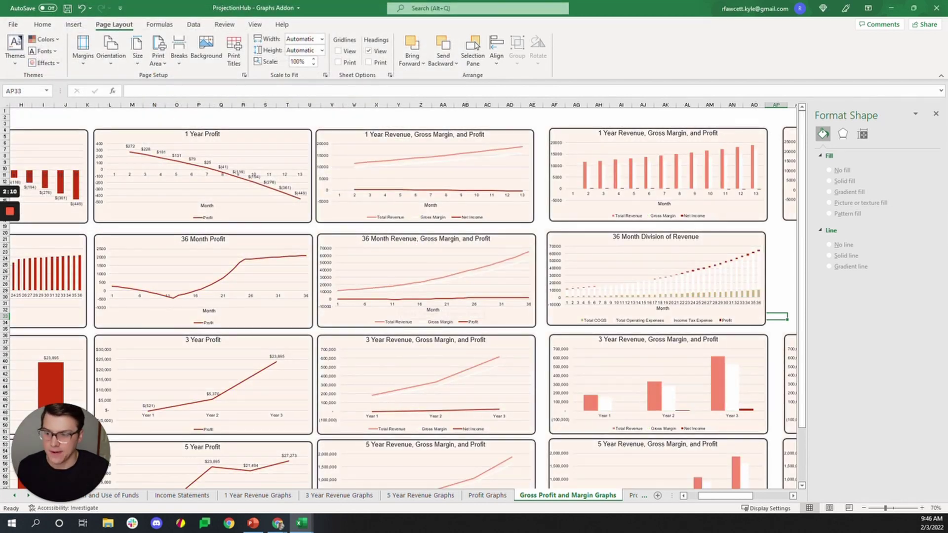
Step: Examine the new theme on the profit, revenue and Income Statements sheets, finishing on the 5 Year Revenue Graphs sheet
{"action": "left_click_drag", "start_coordinate": [710, 495], "coordinate": [680, 503]}
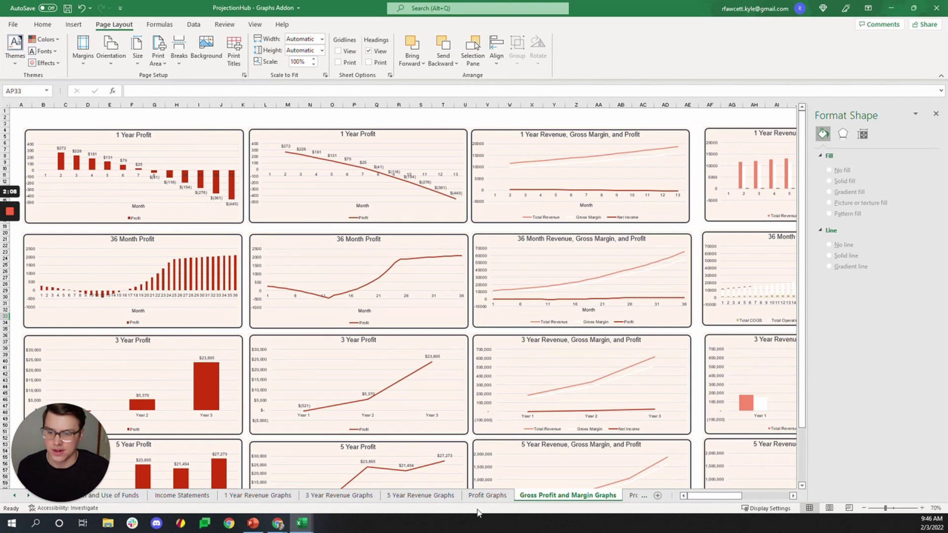
{"action": "left_click", "coordinate": [499, 496]}
{"action": "left_click", "coordinate": [435, 496]}
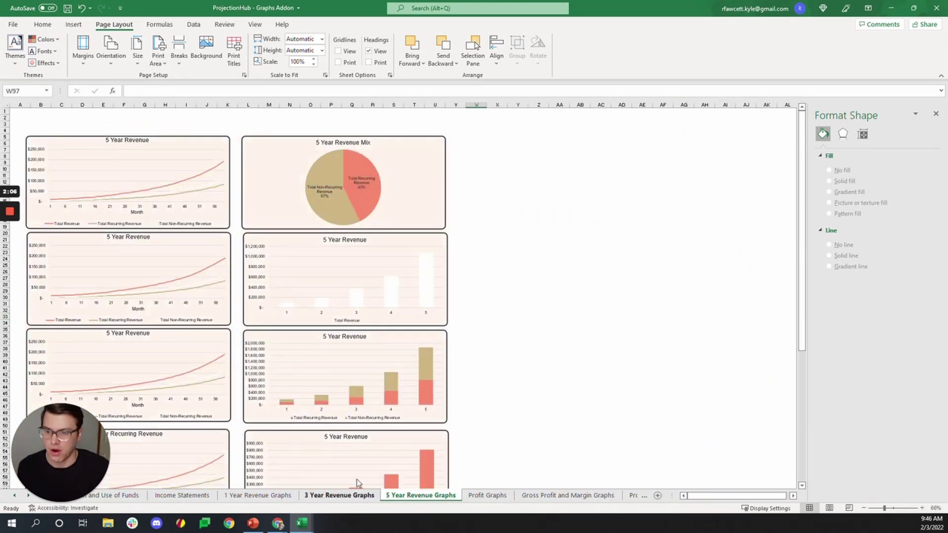
{"action": "scroll", "coordinate": [325, 261], "scroll_direction": "down", "scroll_amount": 4}
{"action": "left_click", "coordinate": [332, 495]}
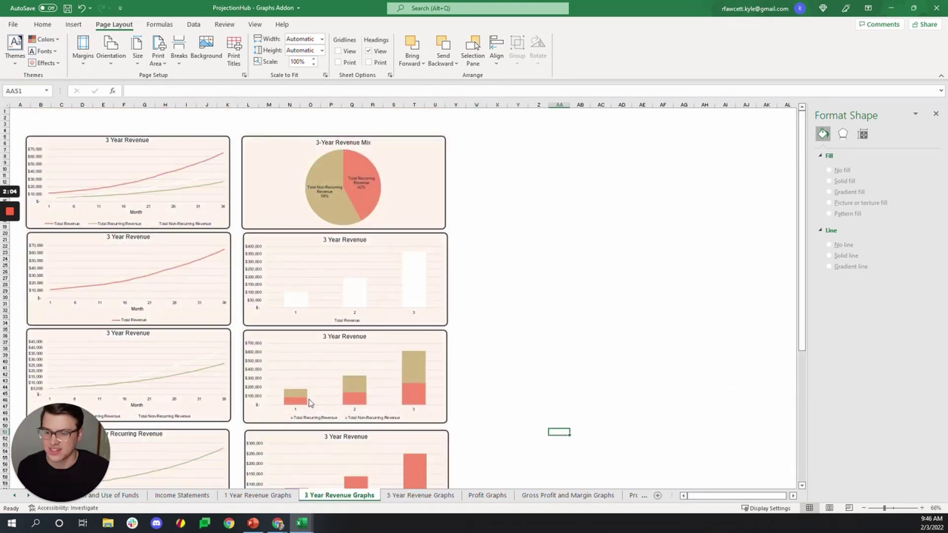
{"action": "left_click", "coordinate": [251, 495]}
{"action": "left_click", "coordinate": [197, 496]}
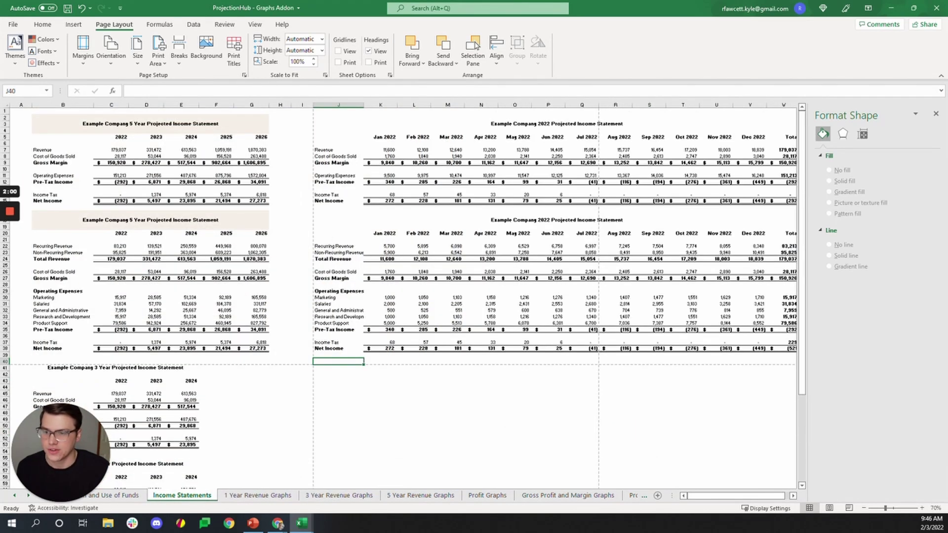
{"action": "left_click", "coordinate": [339, 496]}
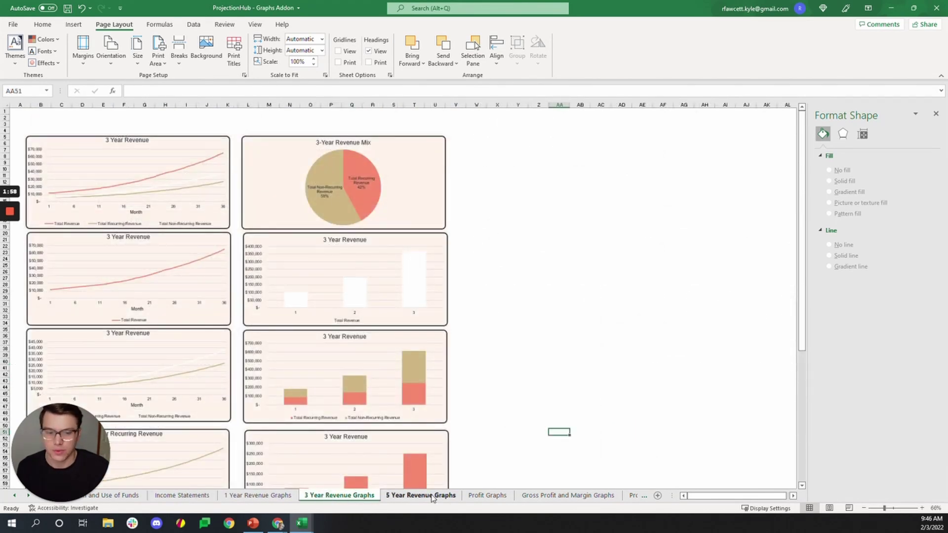
{"action": "left_click", "coordinate": [432, 496]}
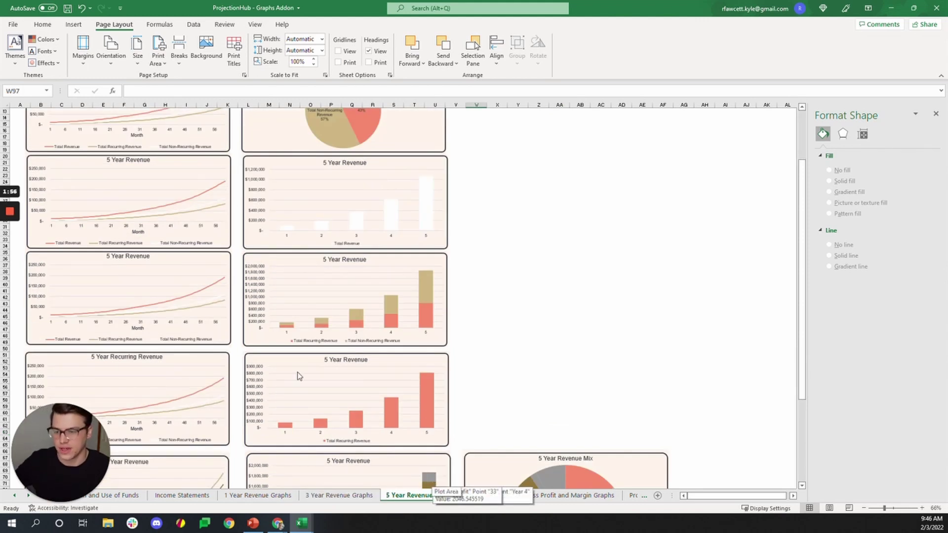
{"action": "scroll", "coordinate": [294, 377], "scroll_direction": "up", "scroll_amount": 1}
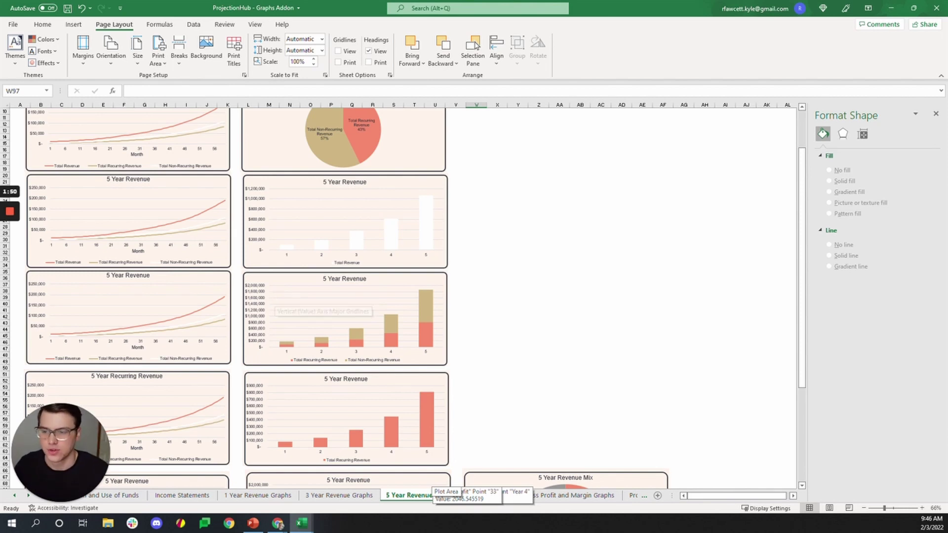
{"action": "scroll", "coordinate": [276, 302], "scroll_direction": "up", "scroll_amount": 2}
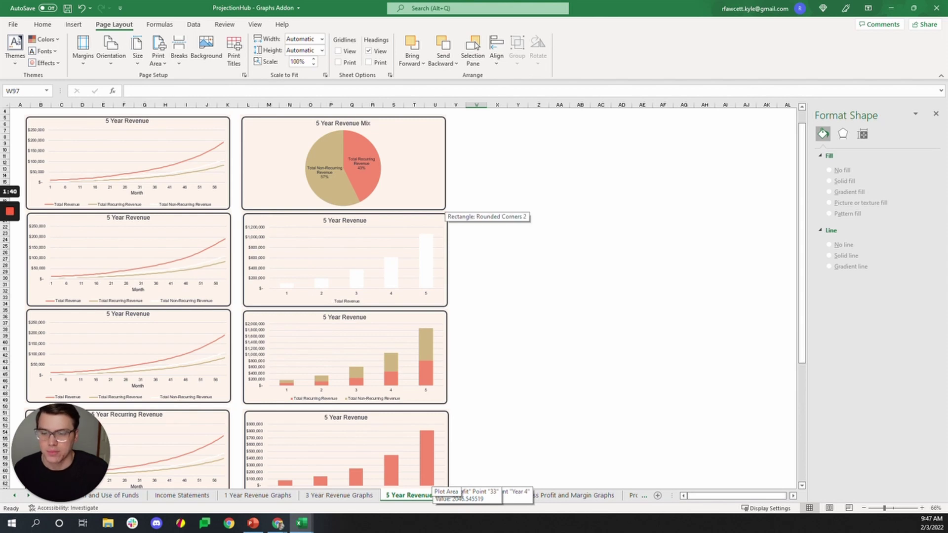
Step: Examine the save-as-picture options for the 5 Year Revenue Mix pie chart and cancel without saving
{"action": "left_click", "coordinate": [444, 209]}
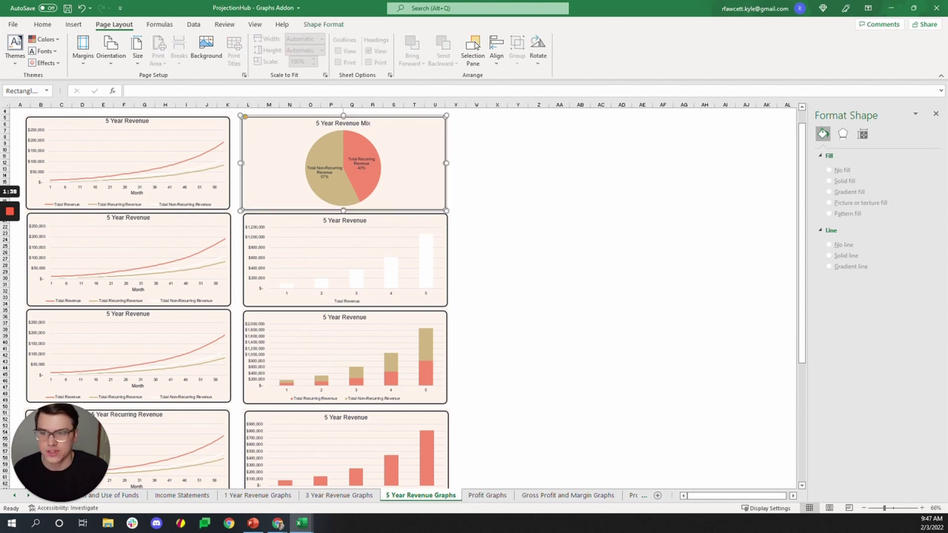
{"action": "right_click", "coordinate": [408, 167]}
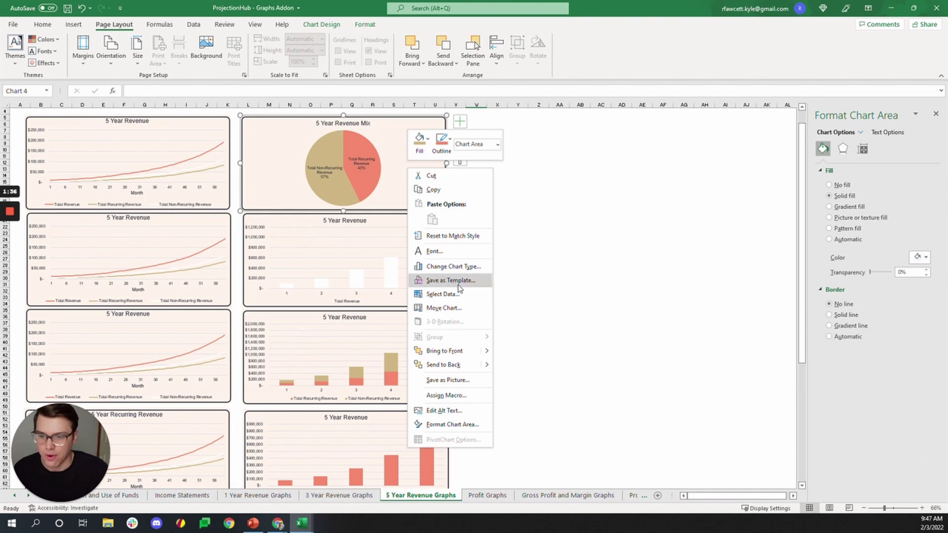
{"action": "left_click", "coordinate": [447, 380]}
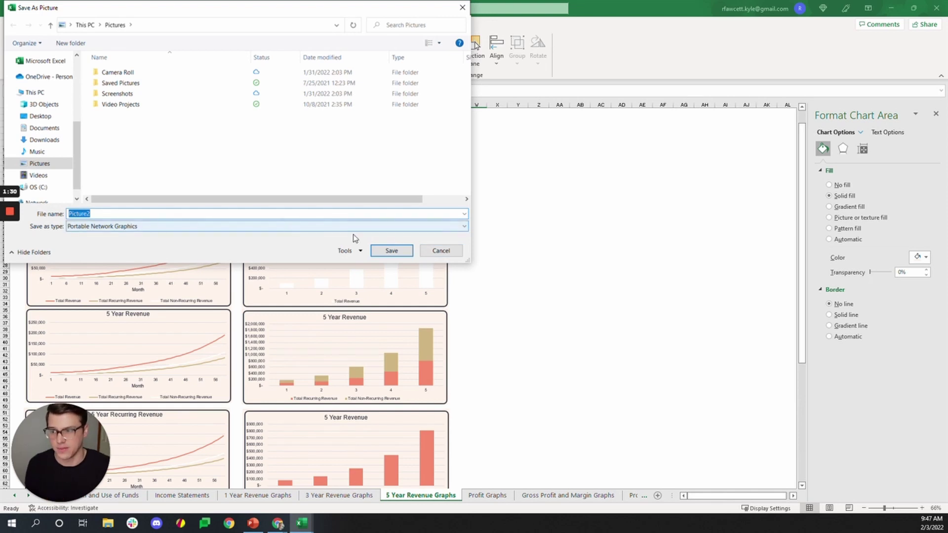
{"action": "left_click", "coordinate": [450, 254]}
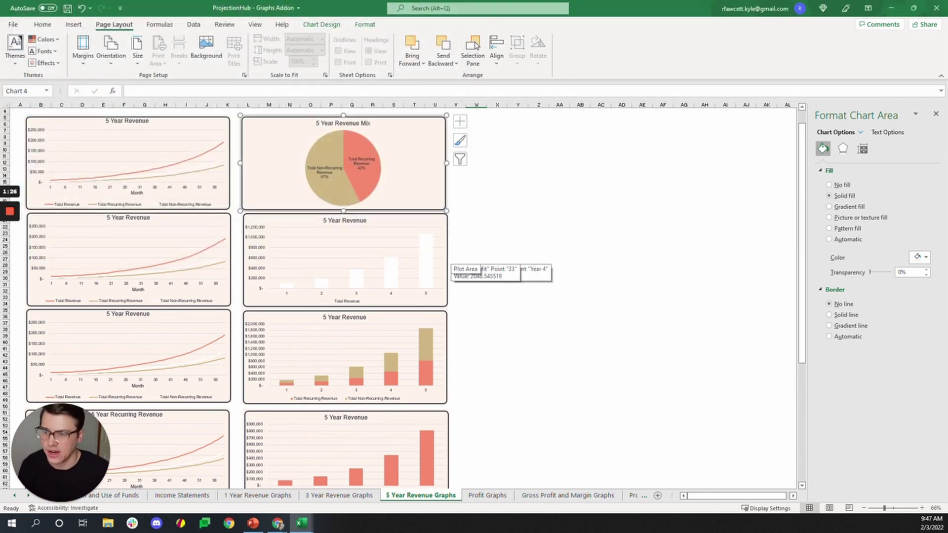
{"action": "left_click", "coordinate": [496, 201]}
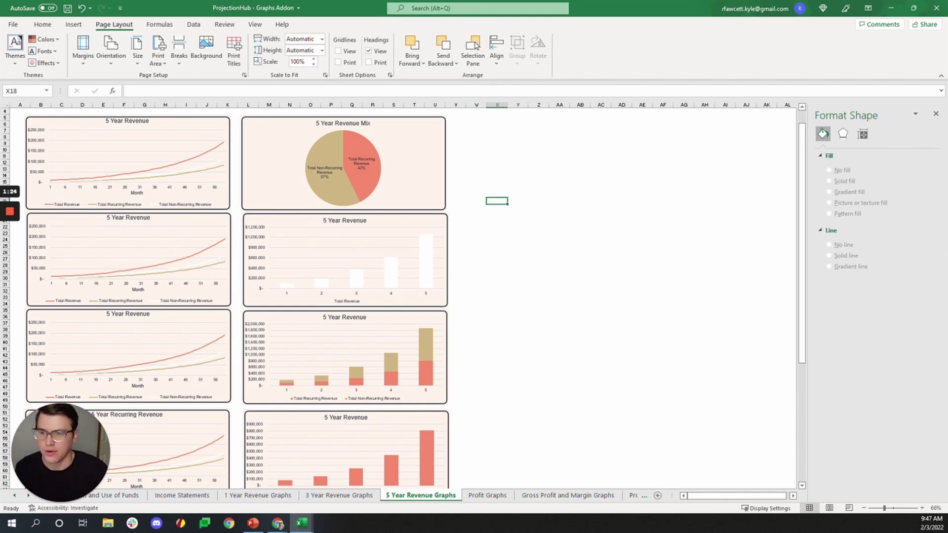
Step: On the Income Statements sheet, try a grey theme color set and switch the workbook to the light-blue and green color set
{"action": "left_click", "coordinate": [170, 496]}
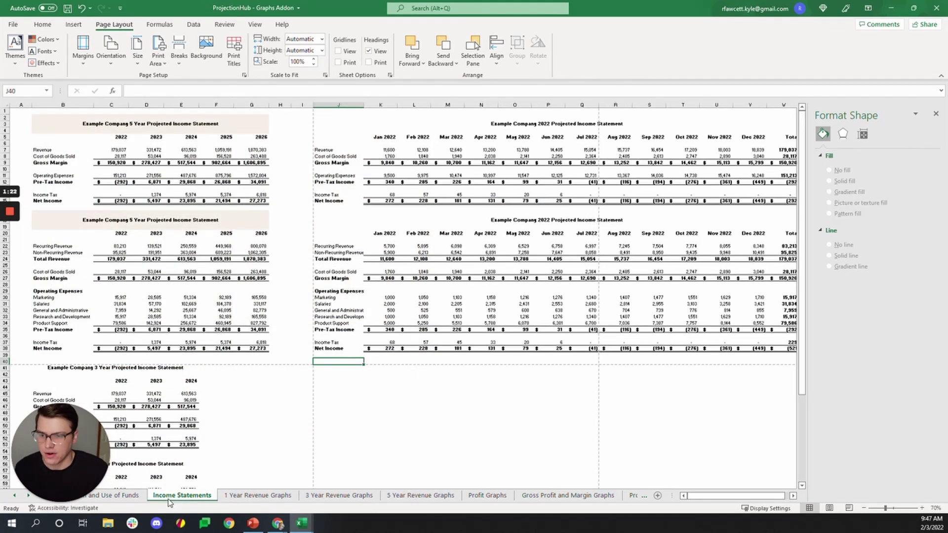
{"action": "scroll", "coordinate": [527, 308], "scroll_direction": "down", "scroll_amount": 2}
{"action": "scroll", "coordinate": [527, 307], "scroll_direction": "up", "scroll_amount": 2}
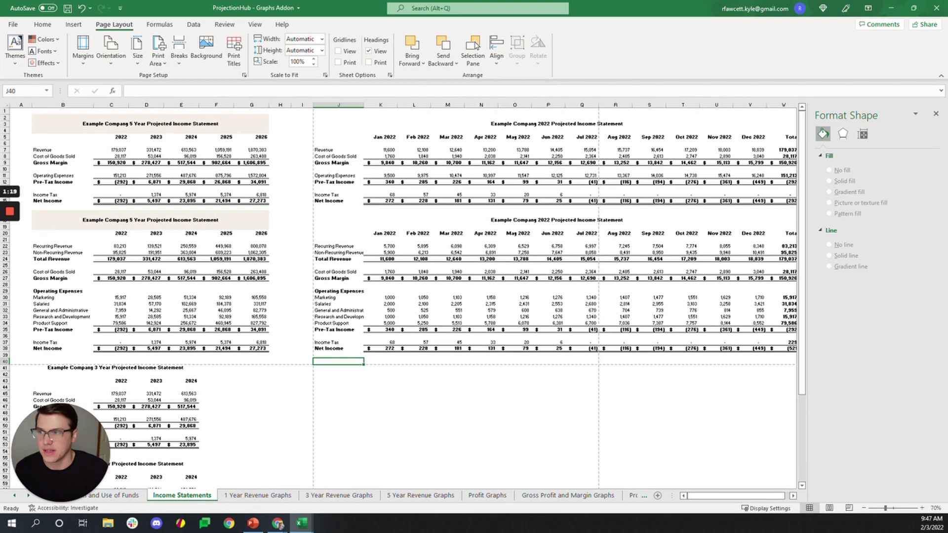
{"action": "left_click", "coordinate": [44, 39]}
{"action": "left_click", "coordinate": [49, 115]}
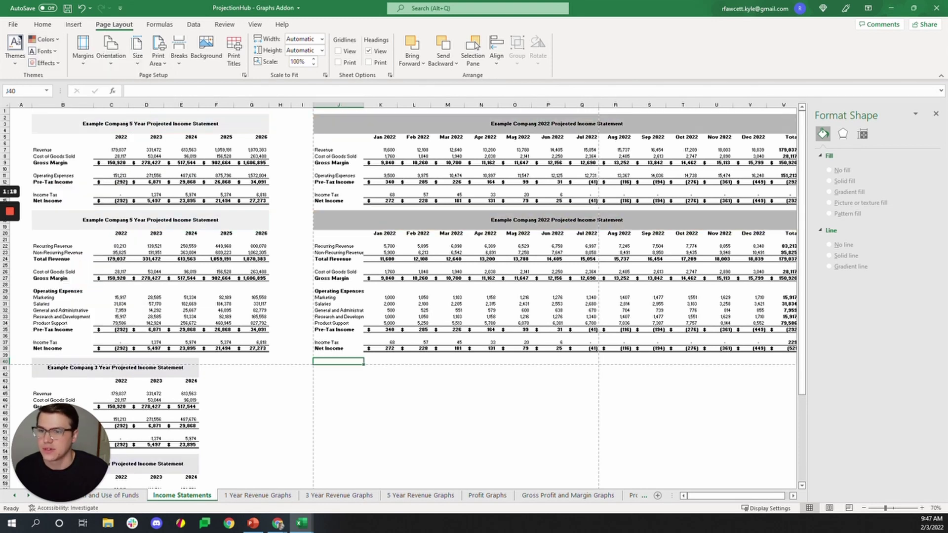
{"action": "left_click", "coordinate": [48, 40]}
{"action": "left_click", "coordinate": [62, 67]}
{"action": "scroll", "coordinate": [463, 319], "scroll_direction": "down", "scroll_amount": 1}
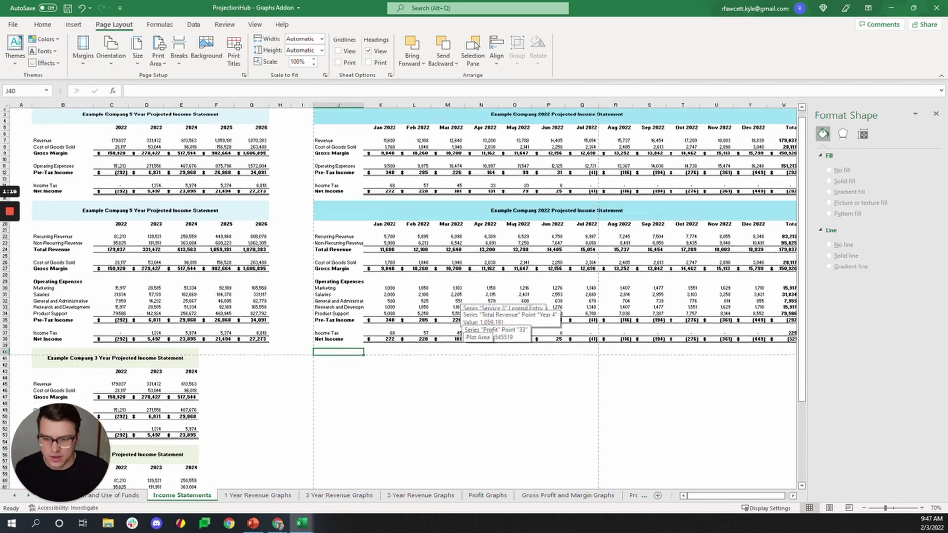
{"action": "scroll", "coordinate": [463, 318], "scroll_direction": "up", "scroll_amount": 1}
{"action": "left_click", "coordinate": [338, 239]}
{"action": "left_click", "coordinate": [375, 220]}
{"action": "left_click", "coordinate": [380, 240]}
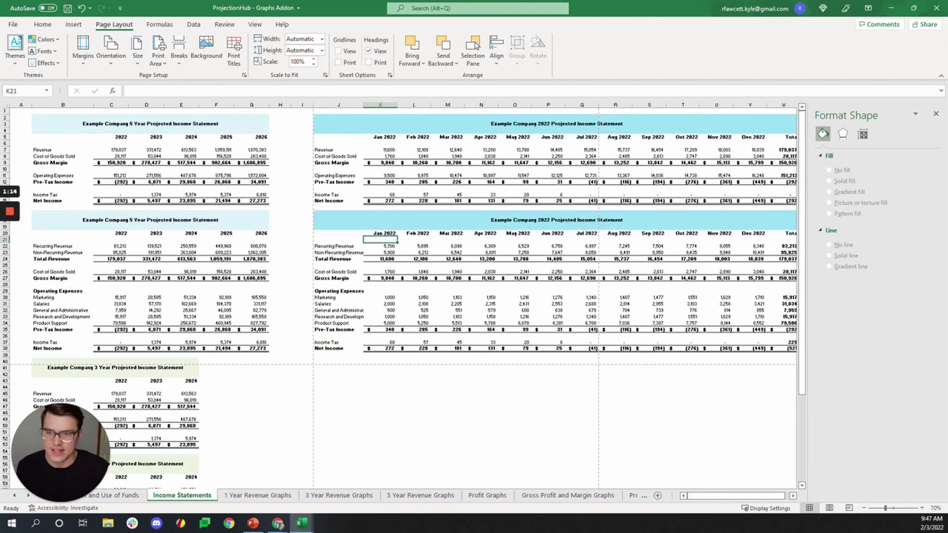
{"action": "left_click", "coordinate": [380, 245]}
{"action": "left_click", "coordinate": [380, 393]}
{"action": "left_click", "coordinate": [380, 399]}
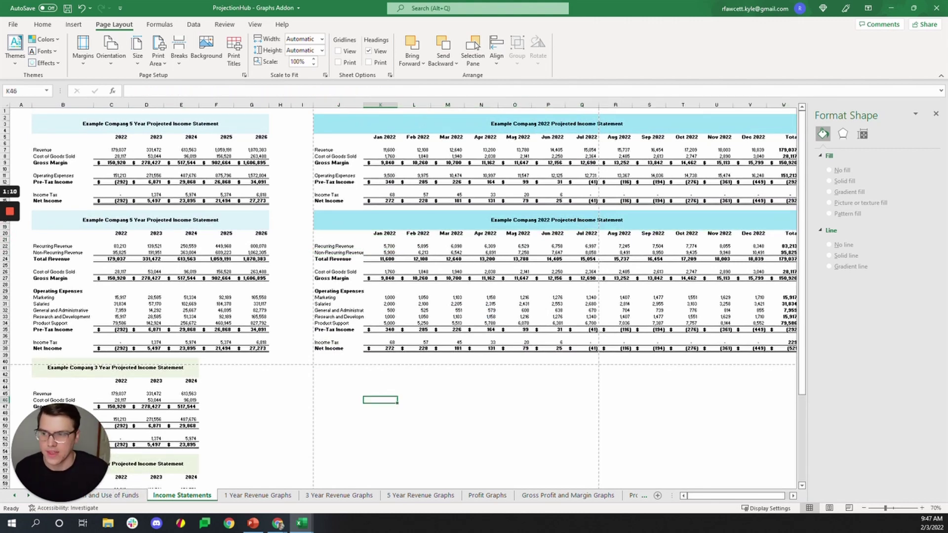
{"action": "scroll", "coordinate": [403, 299], "scroll_direction": "down", "scroll_amount": 2}
{"action": "scroll", "coordinate": [403, 298], "scroll_direction": "up", "scroll_amount": 2}
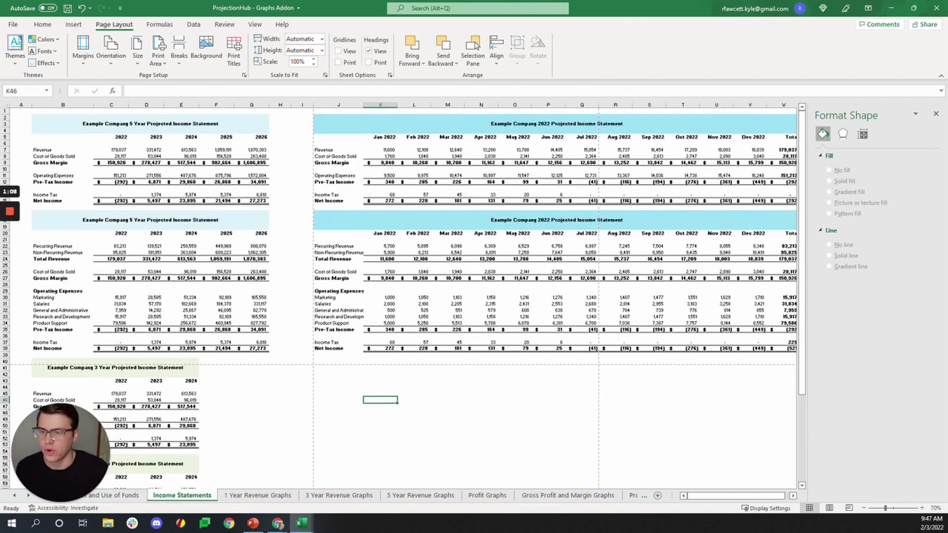
Step: Capture the detailed monthly Example Company 2022 Projected Income Statement, from its title to Net Income and including the Total column, with the Snipping Tool
{"action": "left_click", "coordinate": [922, 509]}
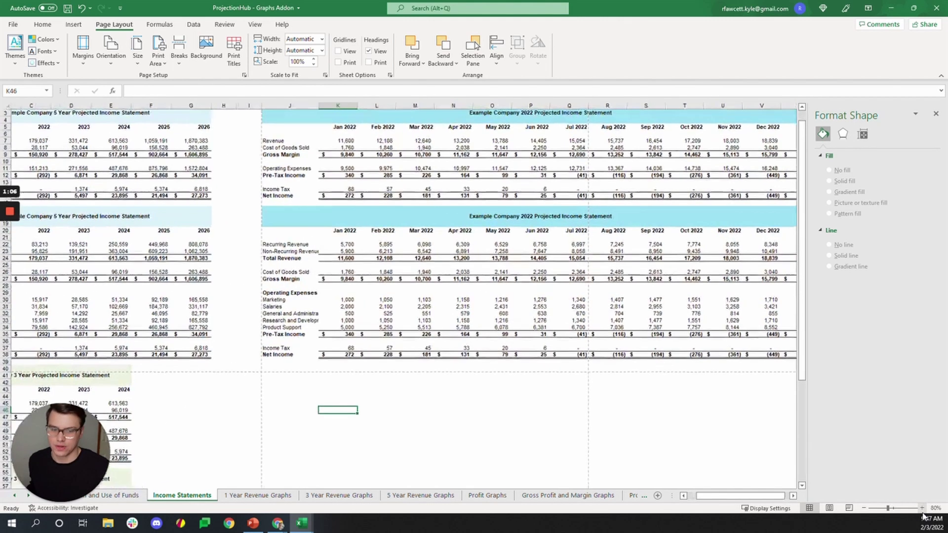
{"action": "left_click", "coordinate": [921, 509]}
{"action": "left_click_drag", "start_coordinate": [714, 496], "coordinate": [722, 499]}
{"action": "scroll", "coordinate": [638, 422], "scroll_direction": "up", "scroll_amount": 2}
{"action": "scroll", "coordinate": [638, 422], "scroll_direction": "down", "scroll_amount": 1}
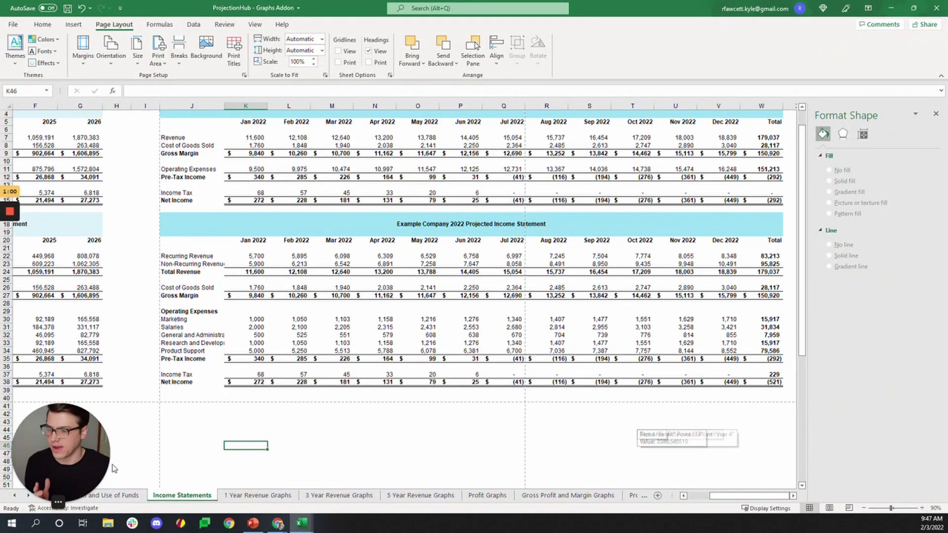
{"action": "left_click", "coordinate": [36, 521]}
{"action": "left_click", "coordinate": [87, 355]}
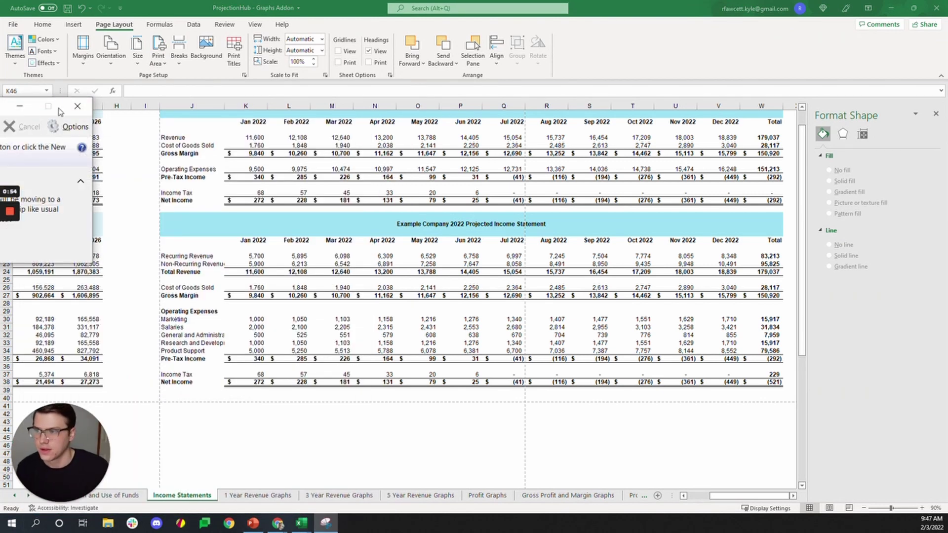
{"action": "left_click_drag", "start_coordinate": [59, 111], "coordinate": [826, 71]}
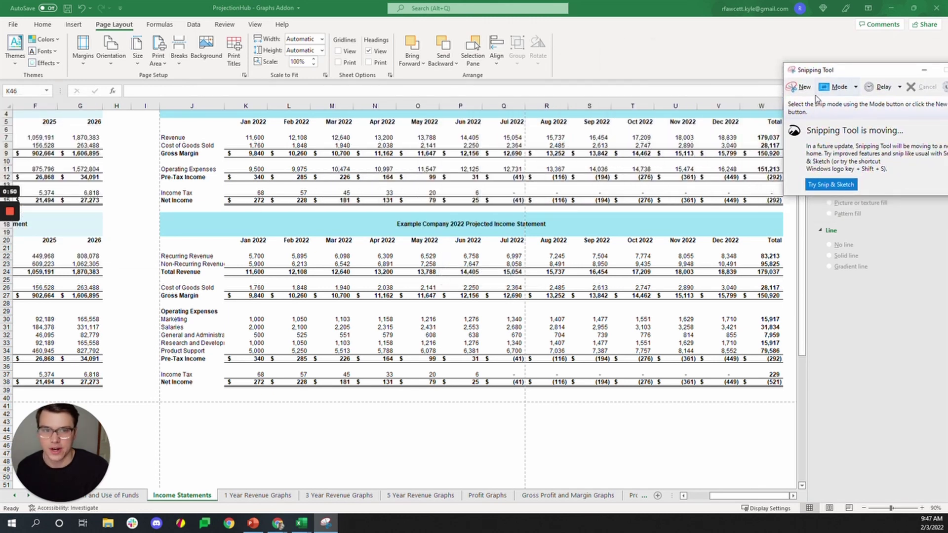
{"action": "left_click", "coordinate": [801, 87]}
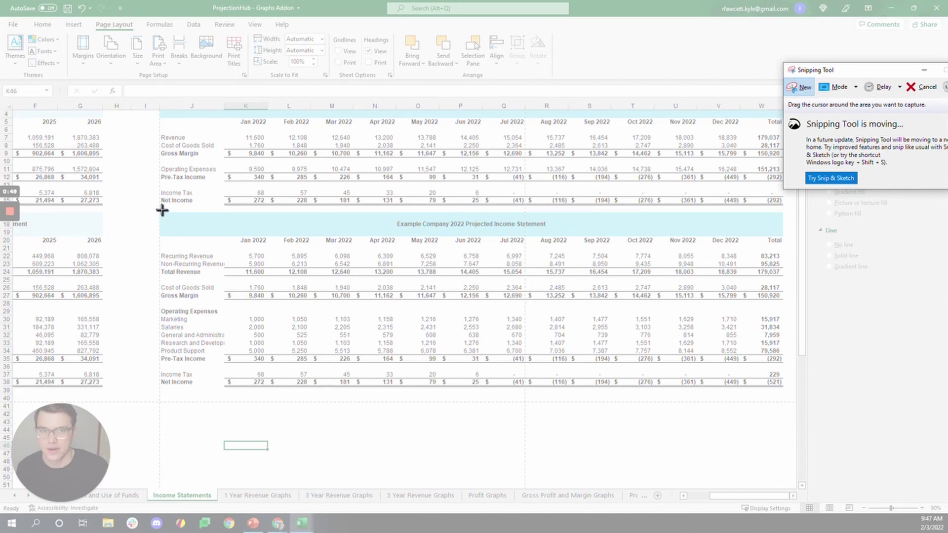
{"action": "left_click_drag", "start_coordinate": [158, 210], "coordinate": [790, 392]}
Step: Examine the copy and save options for the captured income statement and close the Snipping Tool without saving the snip
{"action": "right_click", "coordinate": [346, 304]}
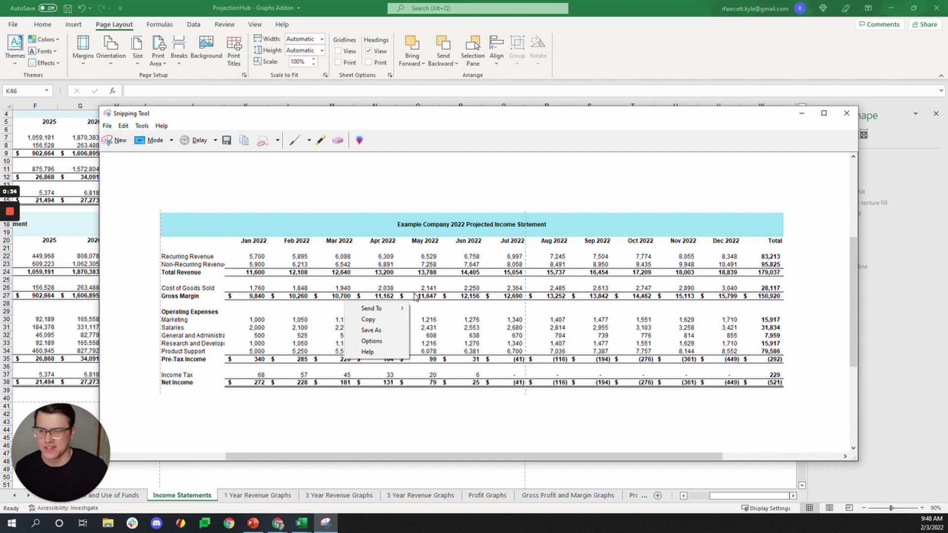
{"action": "left_click", "coordinate": [446, 194]}
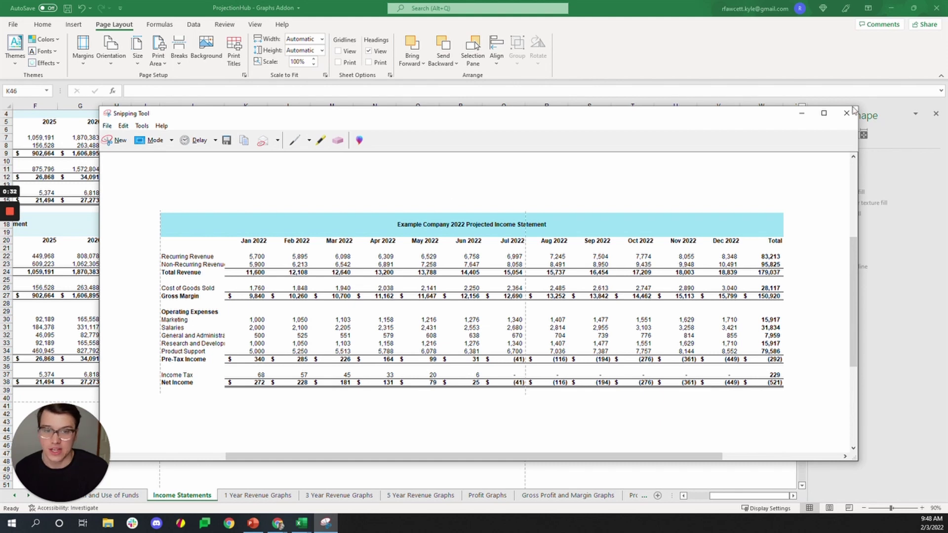
{"action": "left_click", "coordinate": [846, 113]}
{"action": "left_click", "coordinate": [514, 300]}
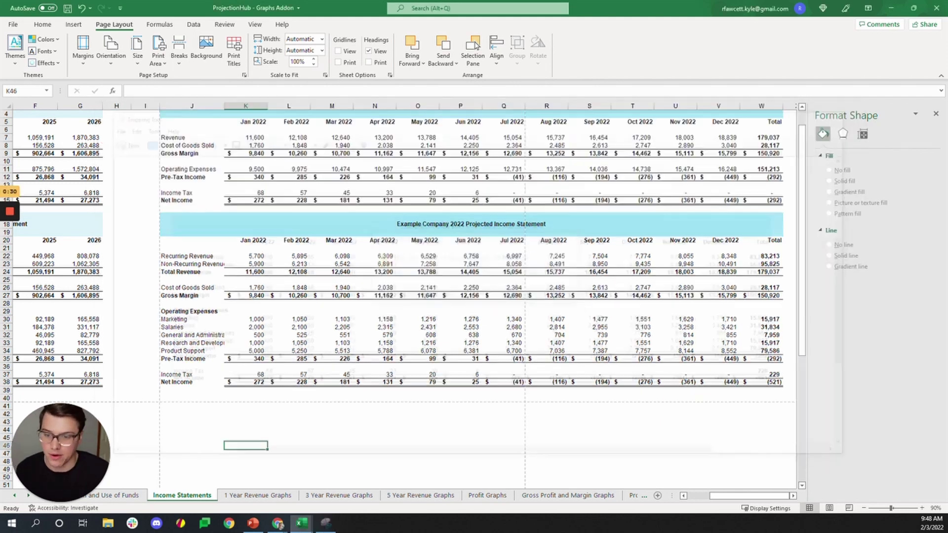